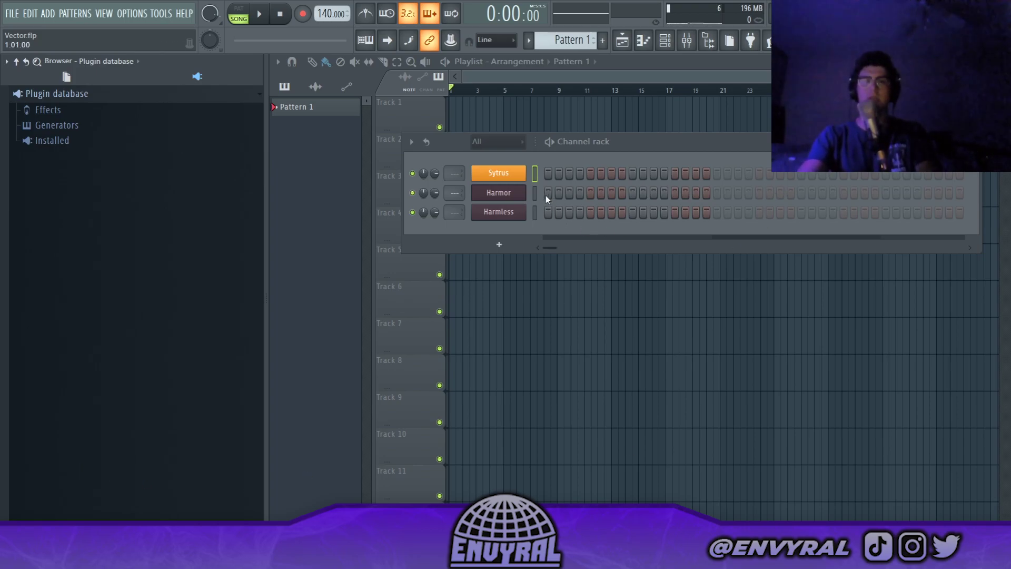
Look through the Sytrus, Harmor and Harmless synth interfaces in turn, closing each one.
left_click_drag(534, 192, 534, 212)
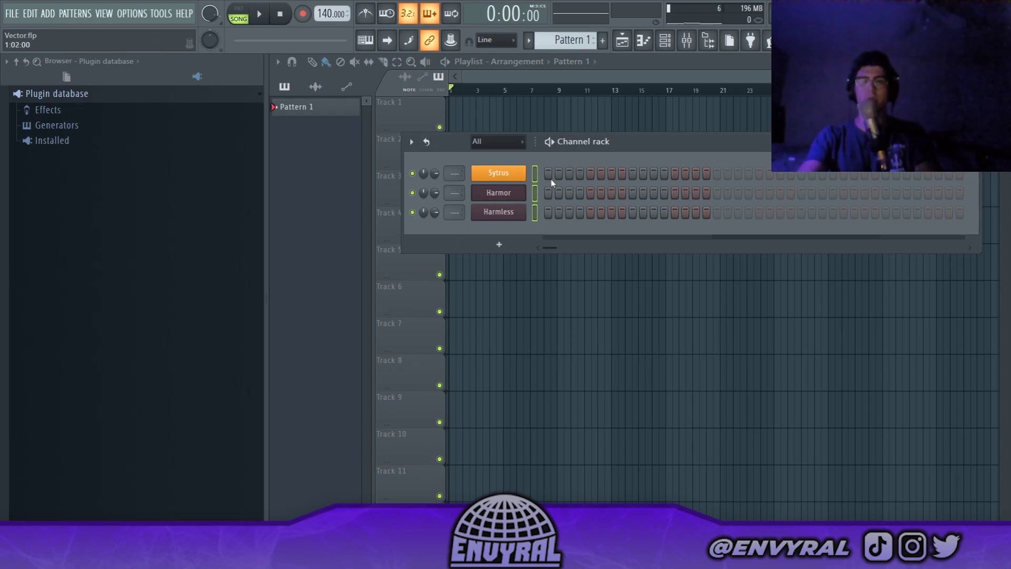
left_click_drag(703, 147, 701, 105)
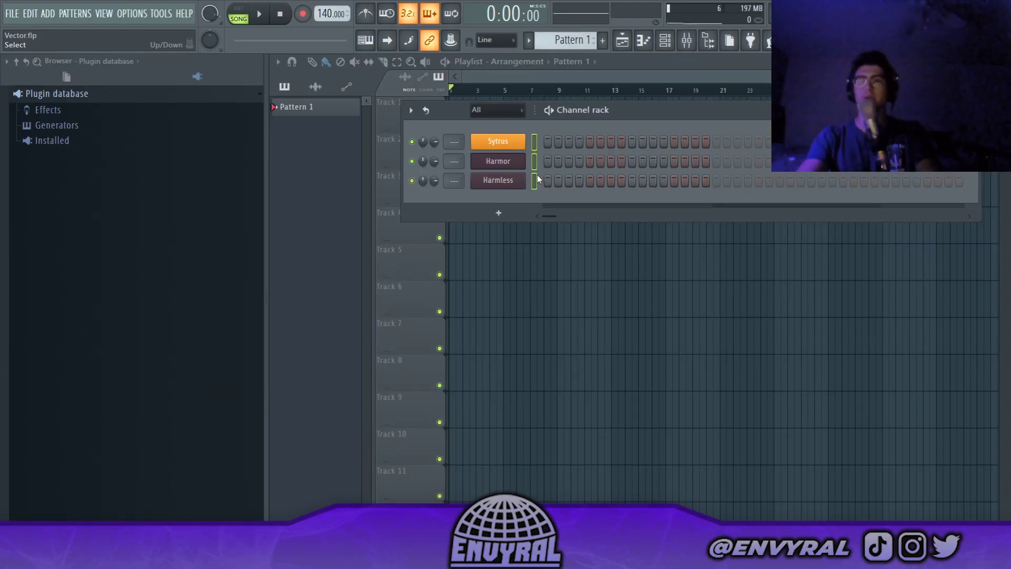
right_click(534, 147)
right_click(534, 181)
left_click(510, 143)
left_click(830, 110)
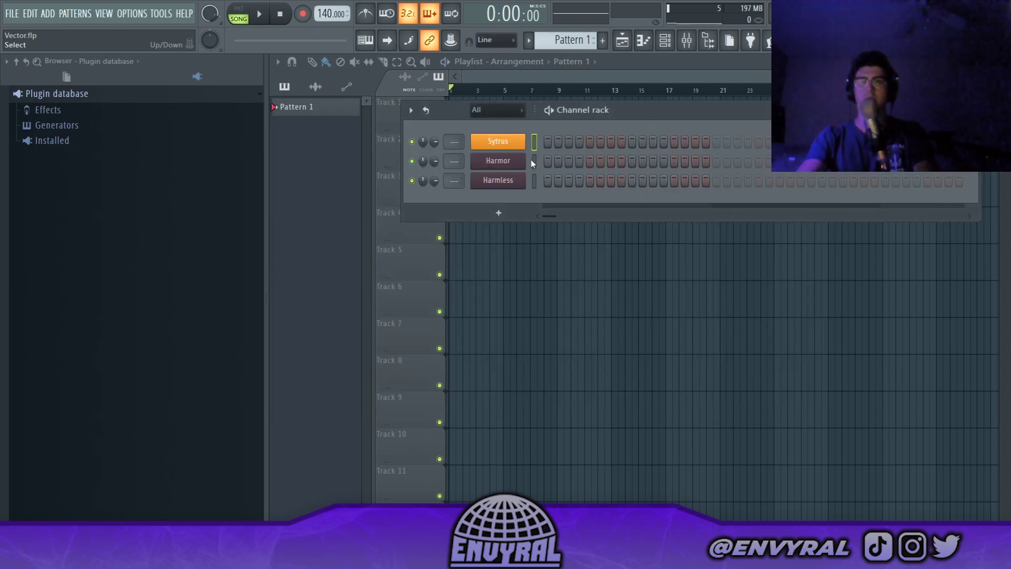
left_click(498, 162)
left_click_drag(745, 91, 613, 276)
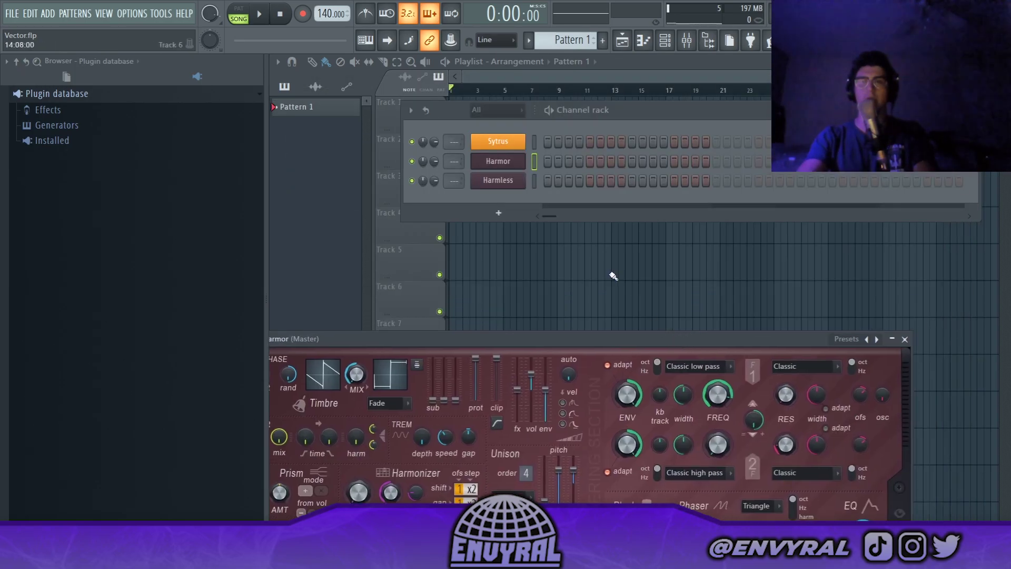
left_click(515, 186)
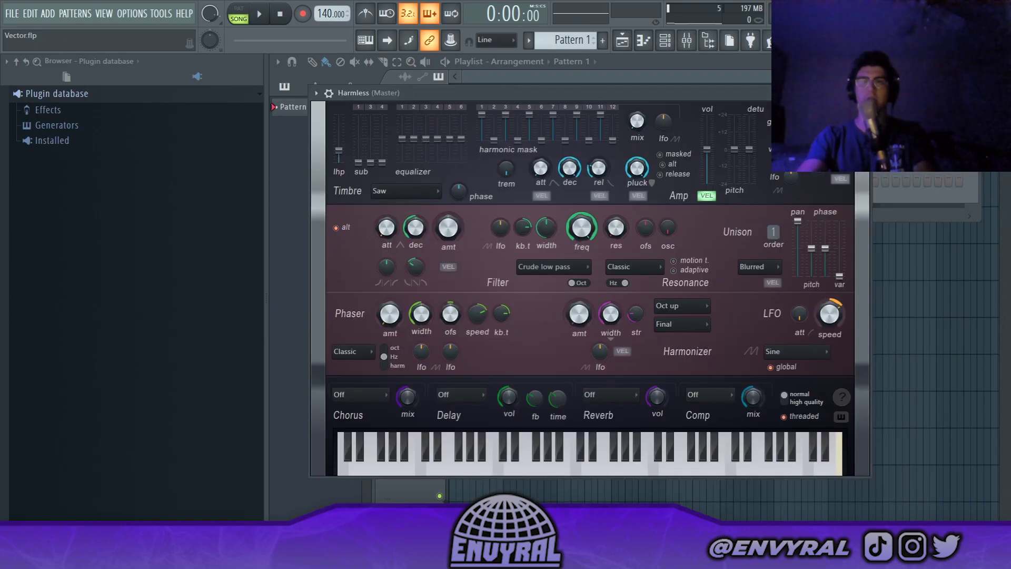
left_click_drag(790, 92, 790, 91)
left_click(864, 91)
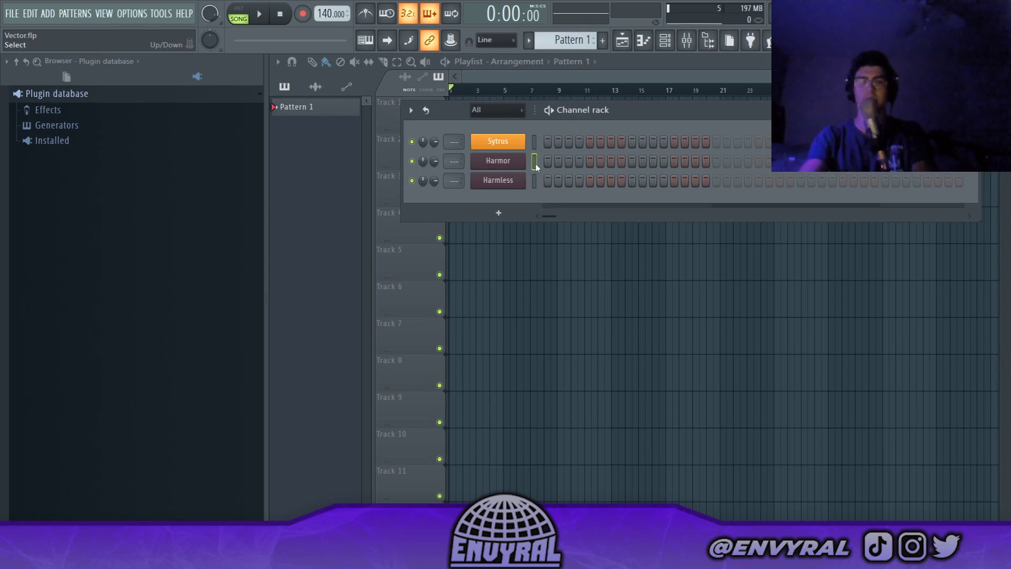
Make Harmless the only selected channel and load its Pluck Angel preset.
left_click(535, 185)
left_click(507, 186)
left_click_drag(757, 98, 753, 117)
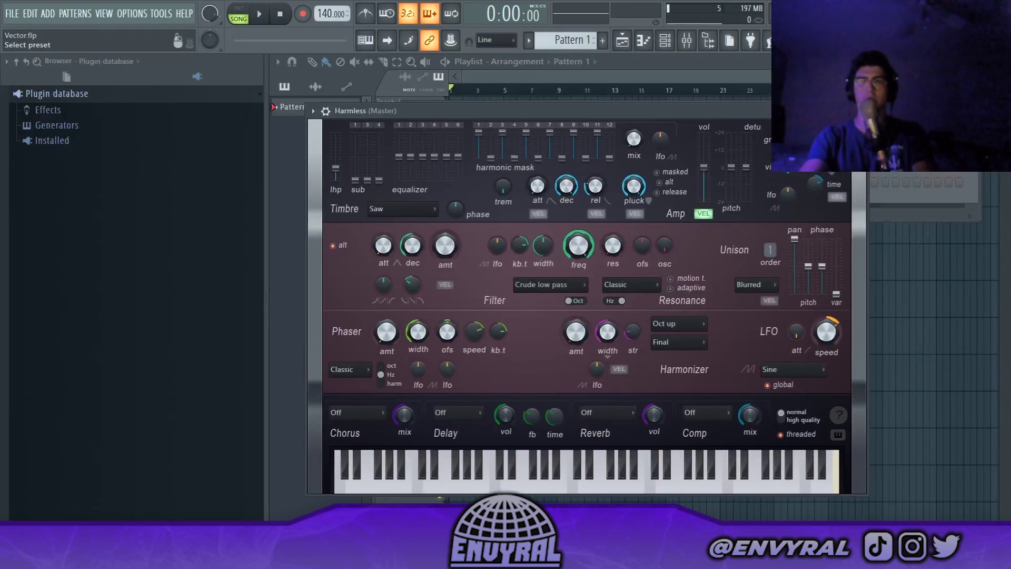
right_click(821, 111)
mouse_move(977, 33)
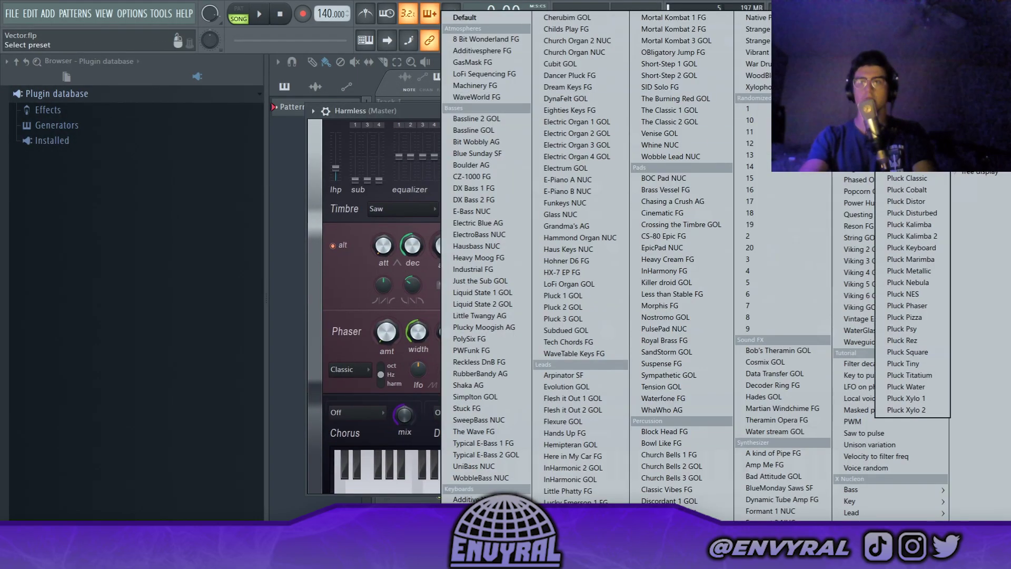
left_click(904, 39)
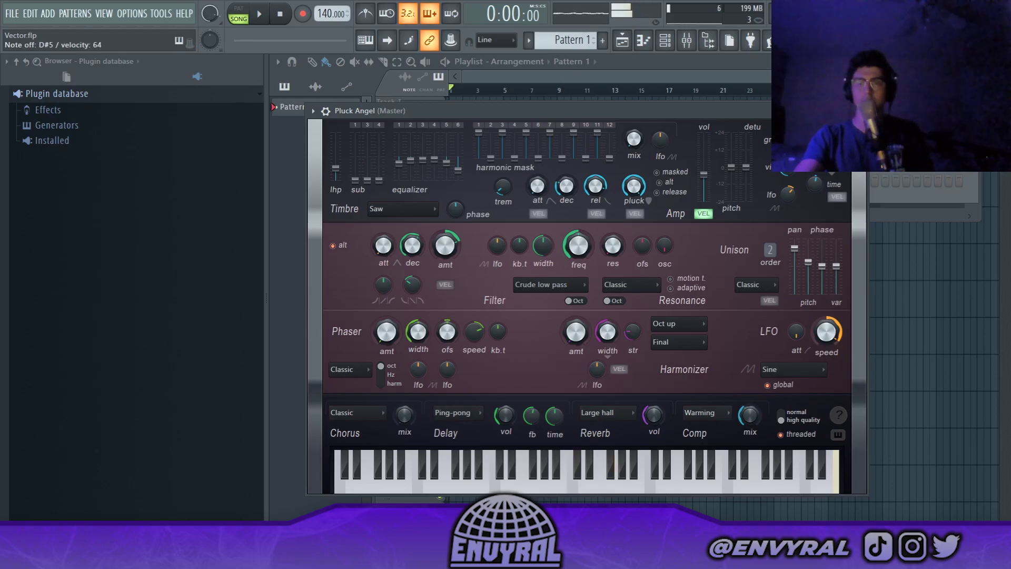
Audition the Harmless pluck presets that follow Pluck Angel and settle on Pluck Disturbed.
left_click(827, 111)
left_click(827, 111)
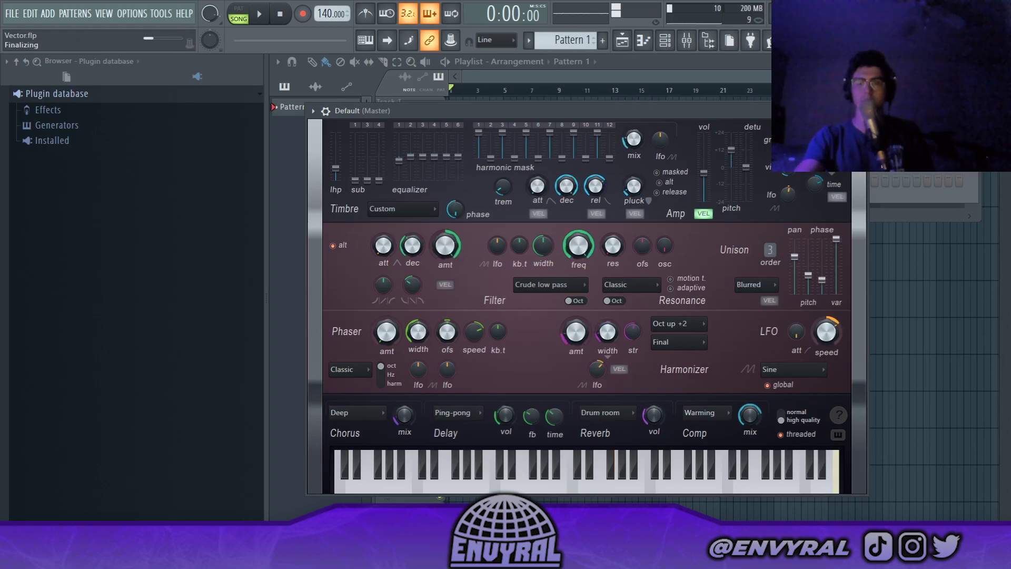
left_click(827, 110)
left_click(829, 110)
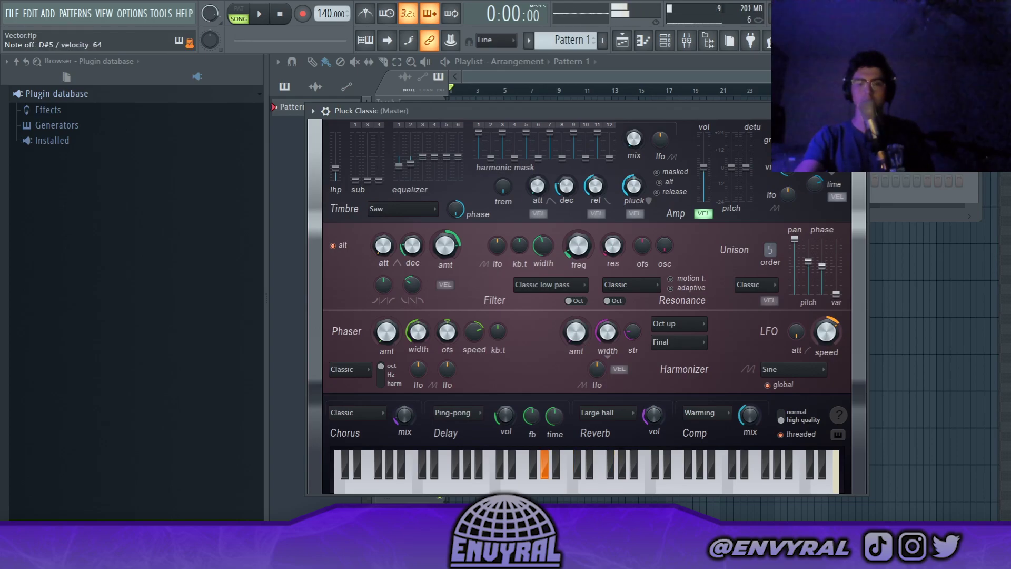
left_click(829, 110)
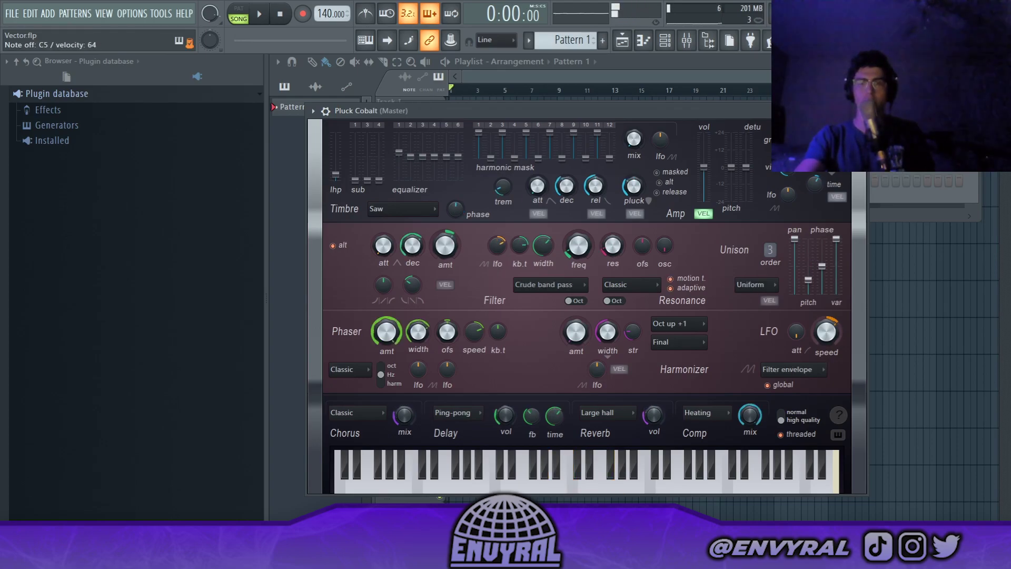
left_click(829, 110)
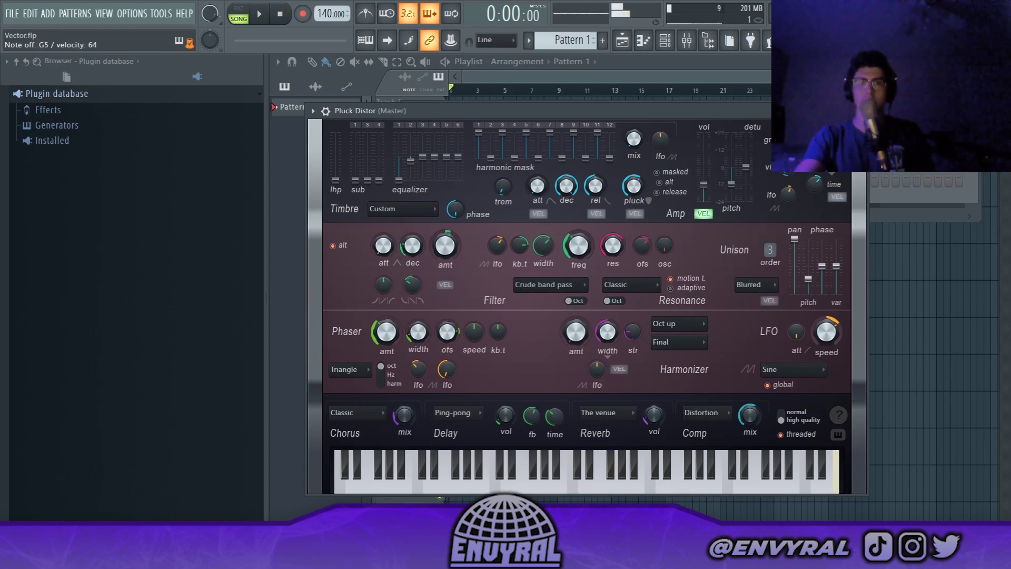
left_click(829, 111)
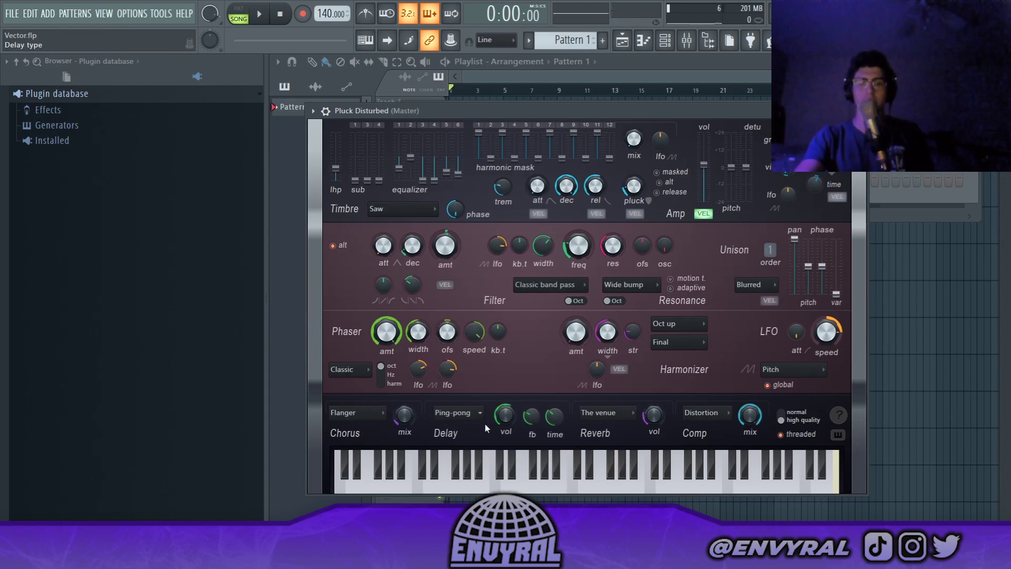
Record a chord progression of about four bars with Pluck Disturbed in its empty piano roll, using the metronome.
left_click_drag(570, 109, 576, 99)
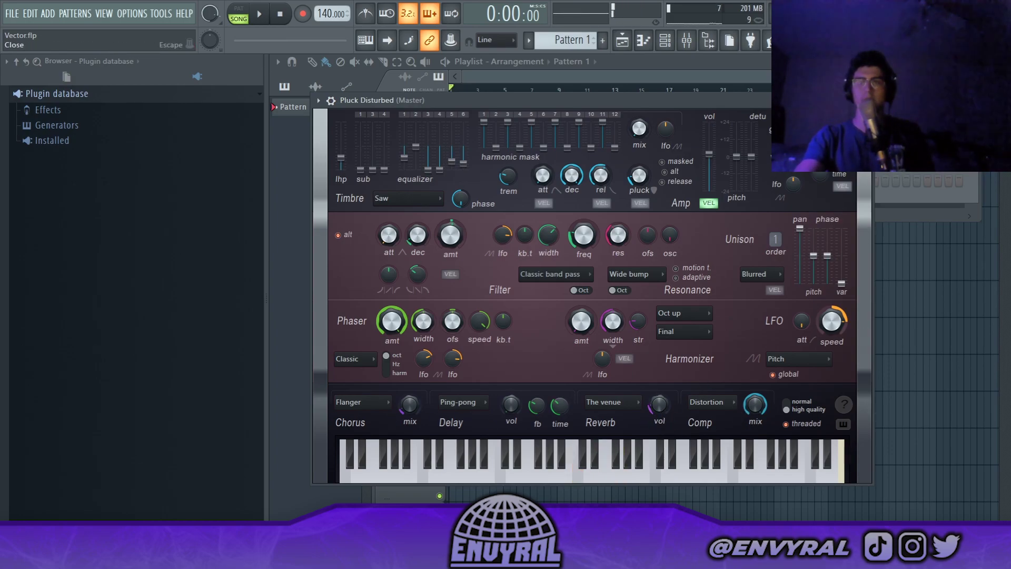
key("F7")
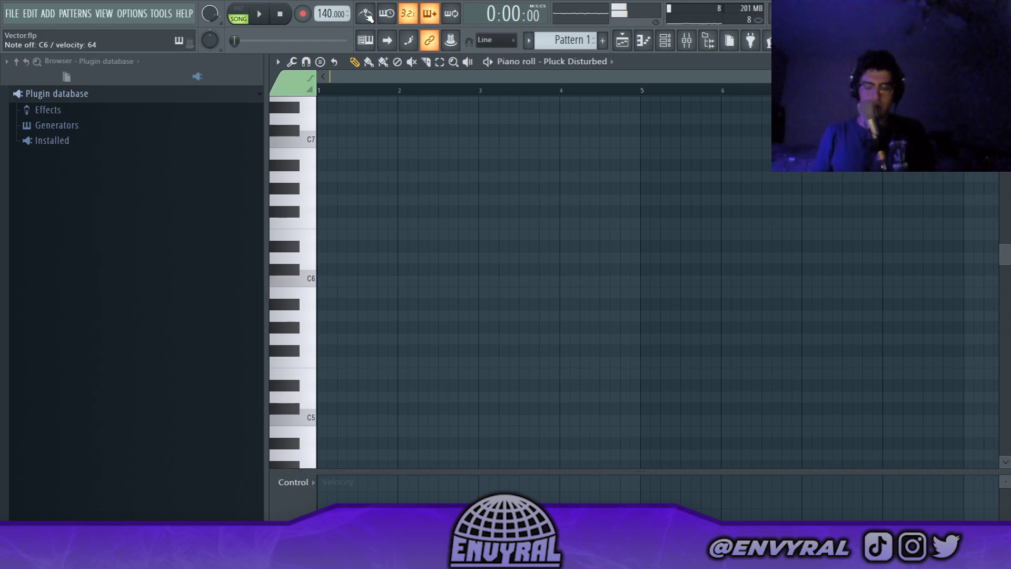
key("space")
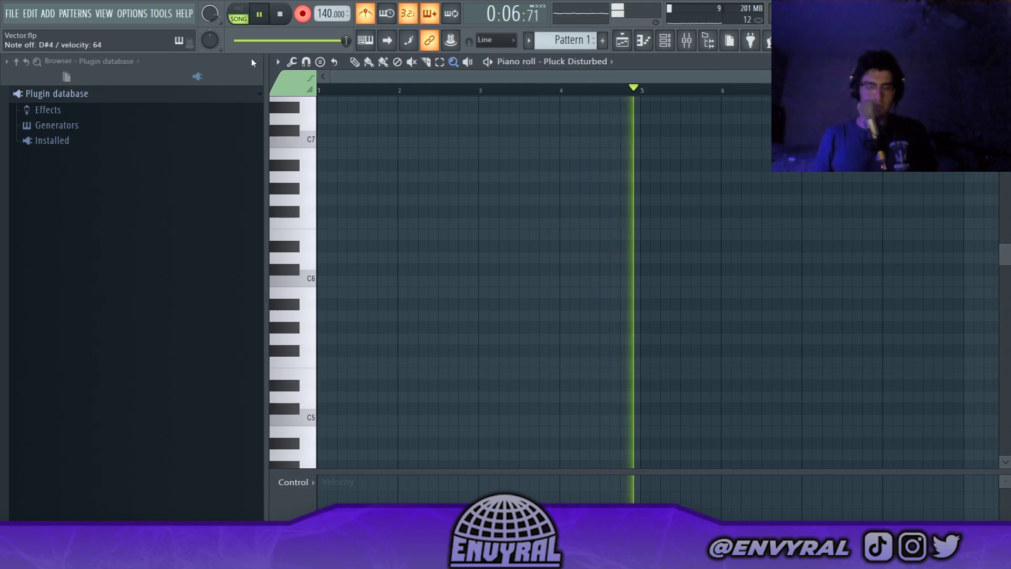
key("space")
Quantize all the recorded chord notes and clear the selection.
key("ctrl+a")
key("ctrl+q")
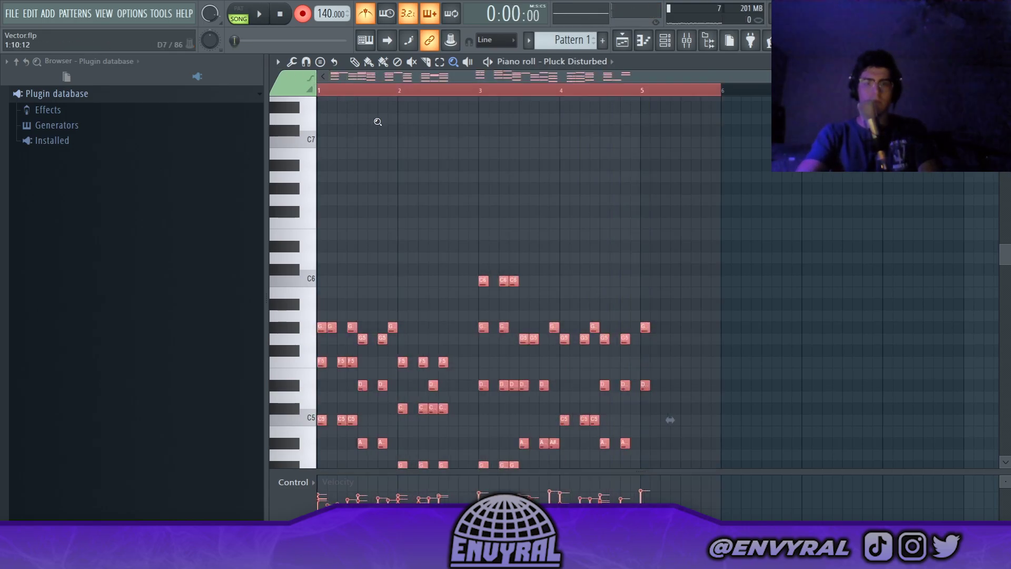
left_click(649, 321)
scroll(665, 338, "up", 4)
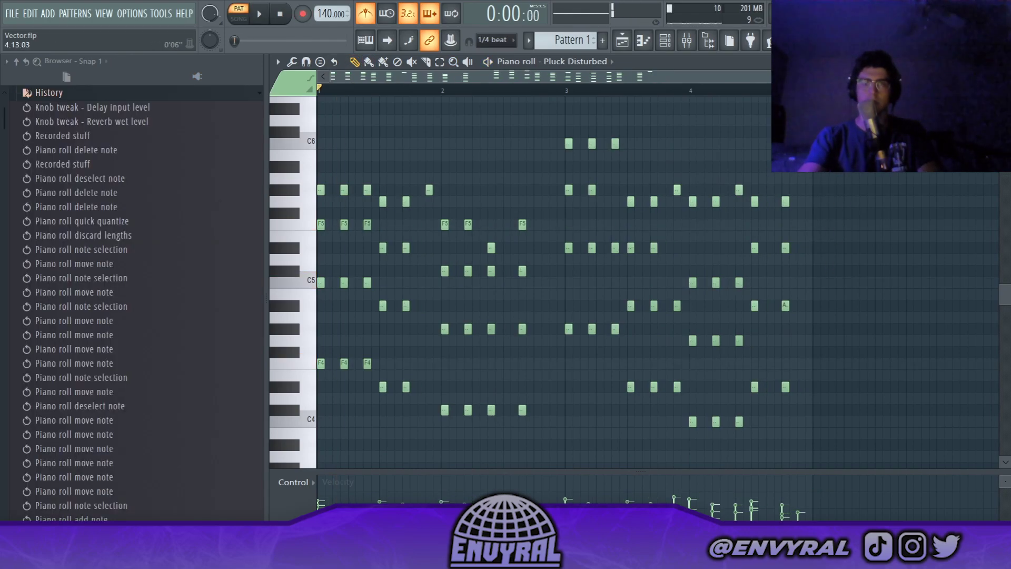
Duplicate the whole four-bar chord progression into bars 5 to 8 and deselect the notes.
scroll(782, 90, "down", 1)
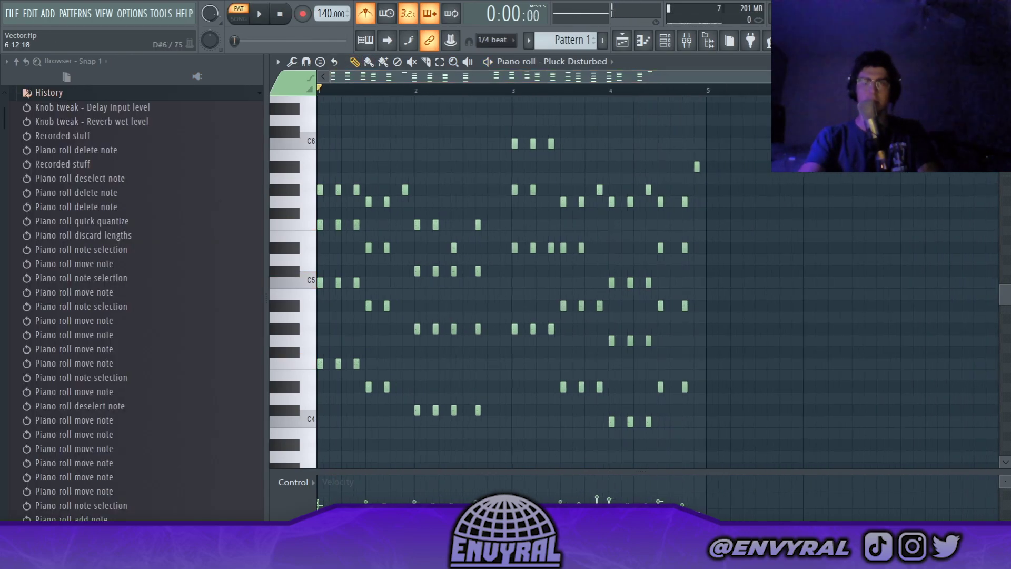
key("ctrl+a")
key("ctrl+b")
left_click(709, 126, "ctrl")
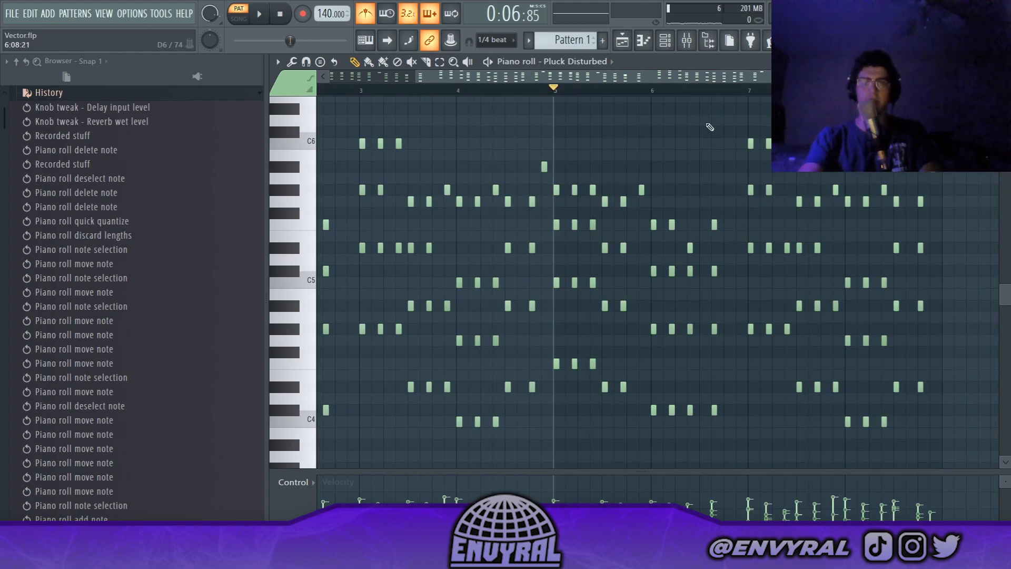
Place an extra copy of the bar 8 chord at the very end of the bar and play the pattern back.
left_click_drag(904, 189, 901, 406)
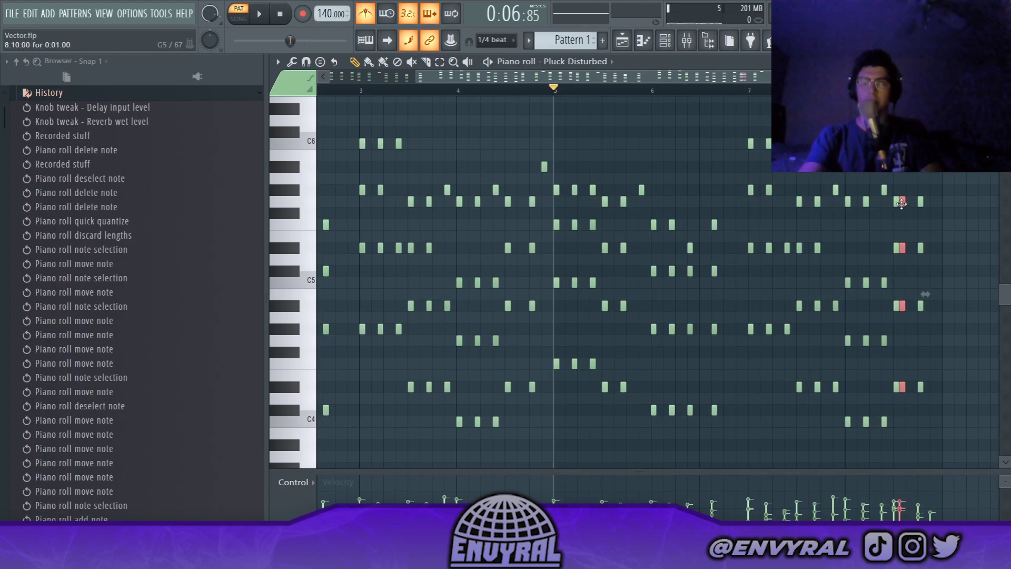
left_click_drag(901, 204, 937, 205)
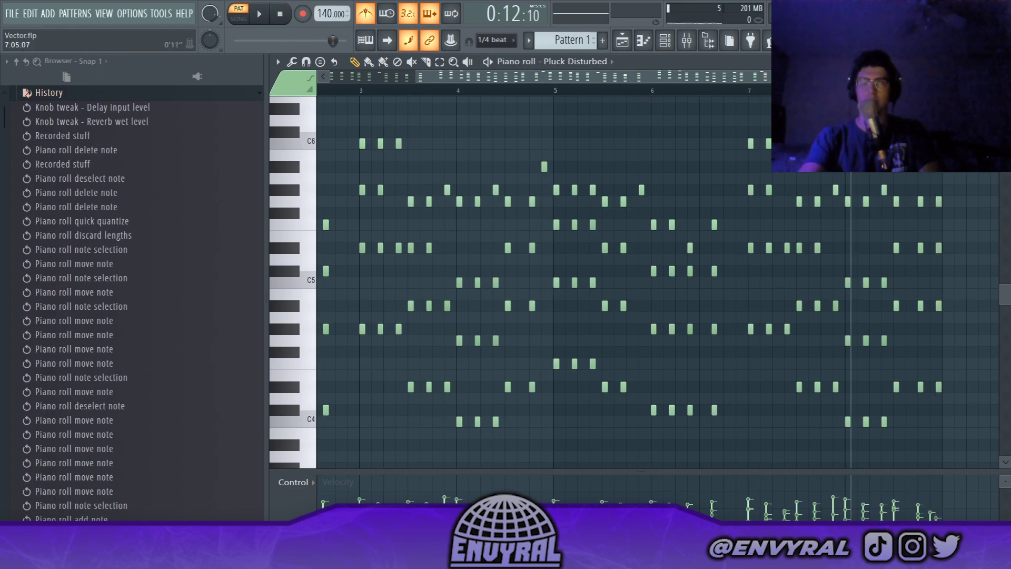
key("space")
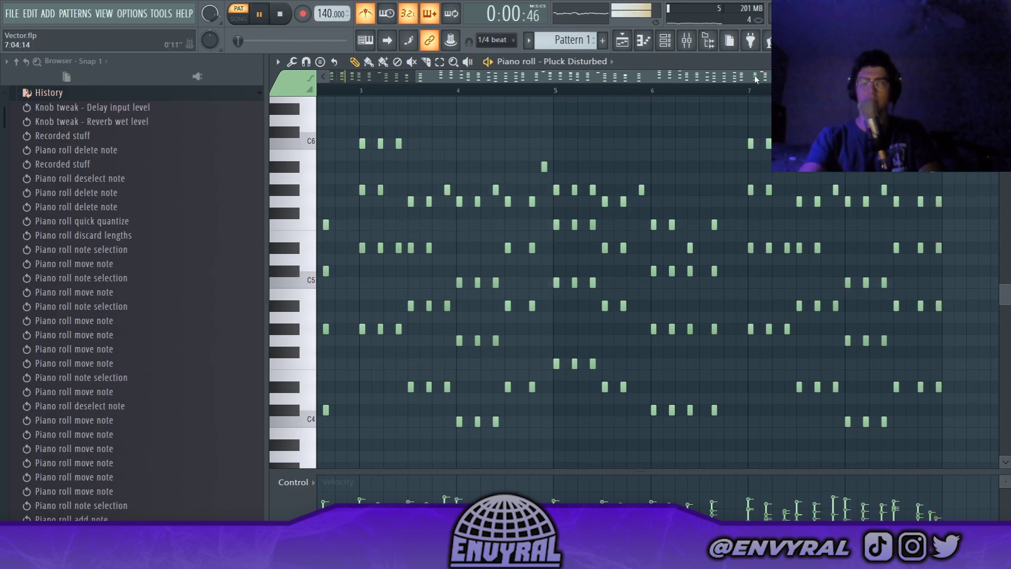
key("space")
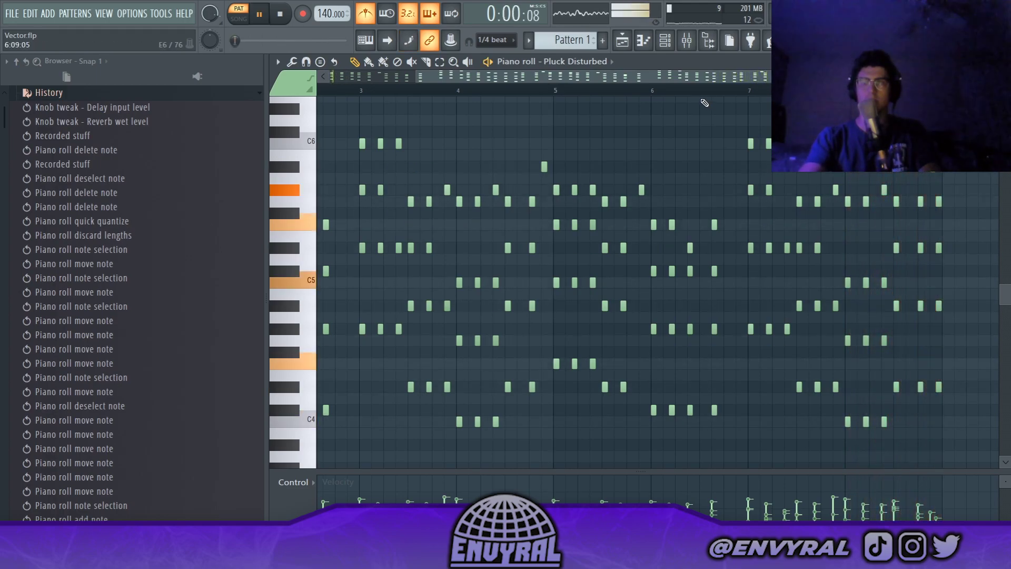
left_click_drag(727, 77, 482, 78)
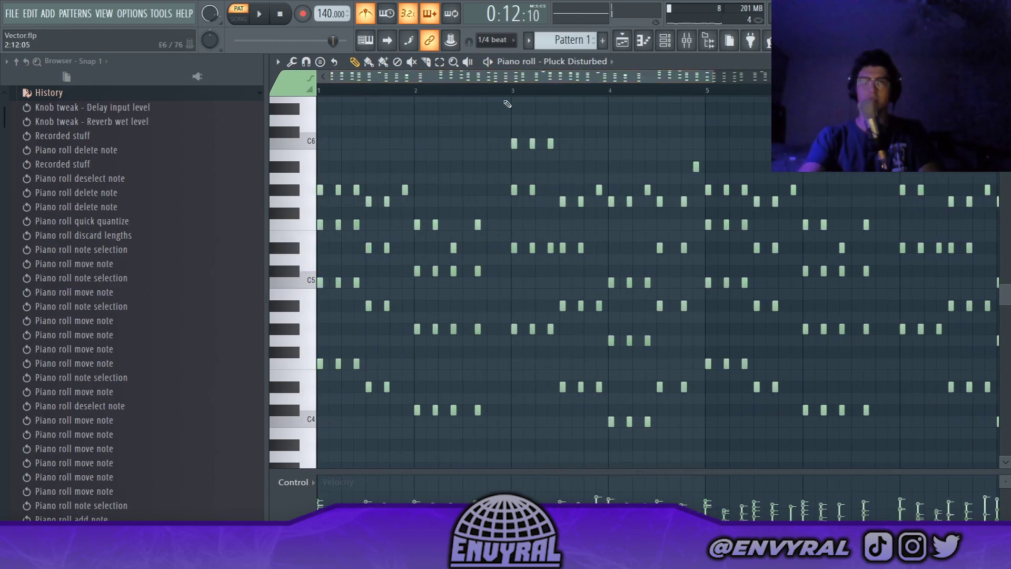
left_click(281, 14)
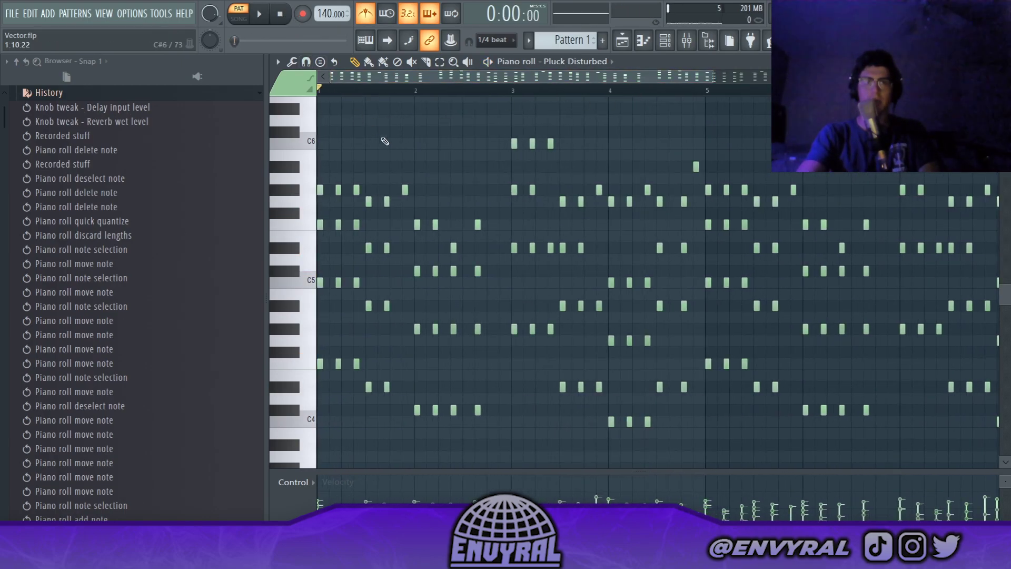
Record a high melody above the chords over the first four bars of the pattern.
scroll(385, 141, "up", 5)
key("r")
left_click(496, 340)
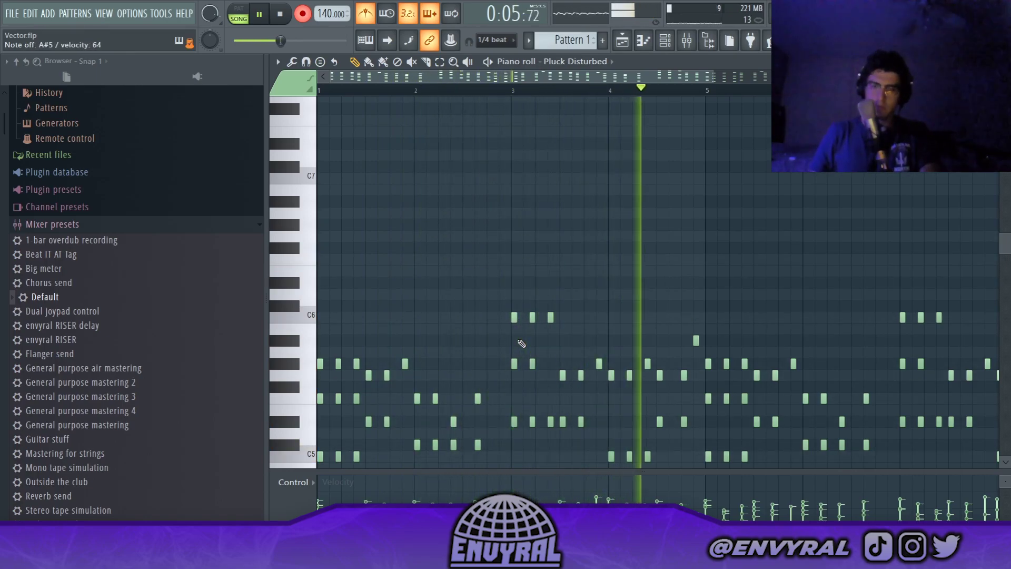
key("space")
left_click_drag(713, 78, 984, 79)
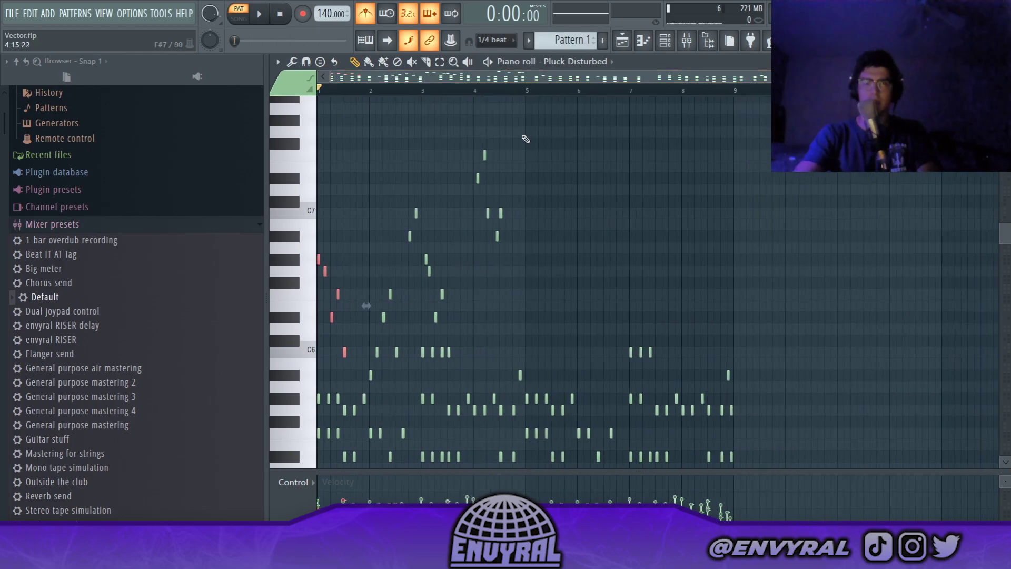
Move the recorded melody notes above C6 from Pluck Disturbed to the Harmor channel and start playback.
left_click_drag(522, 161, 248, 313)
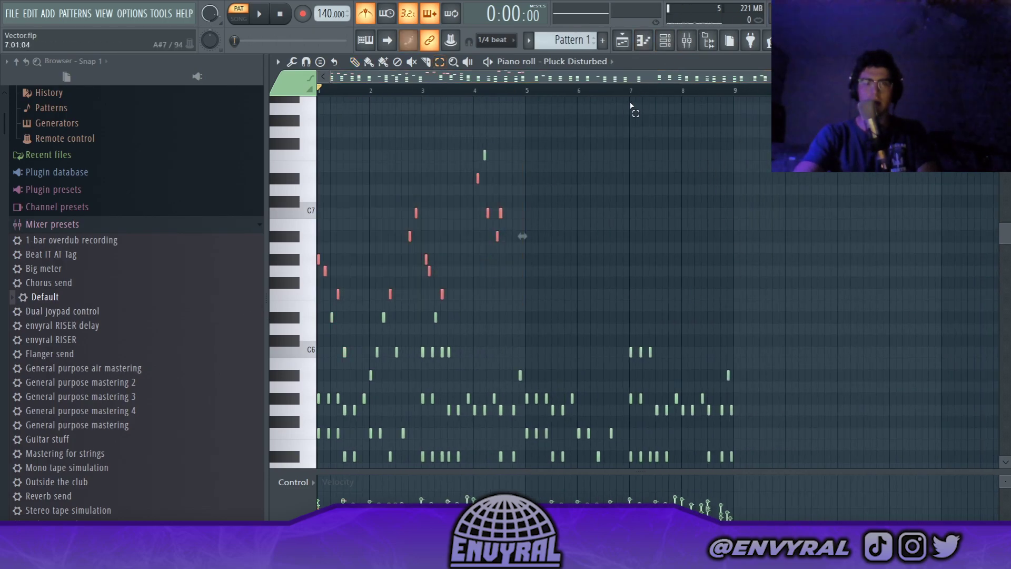
left_click_drag(629, 101, 293, 320)
key("space")
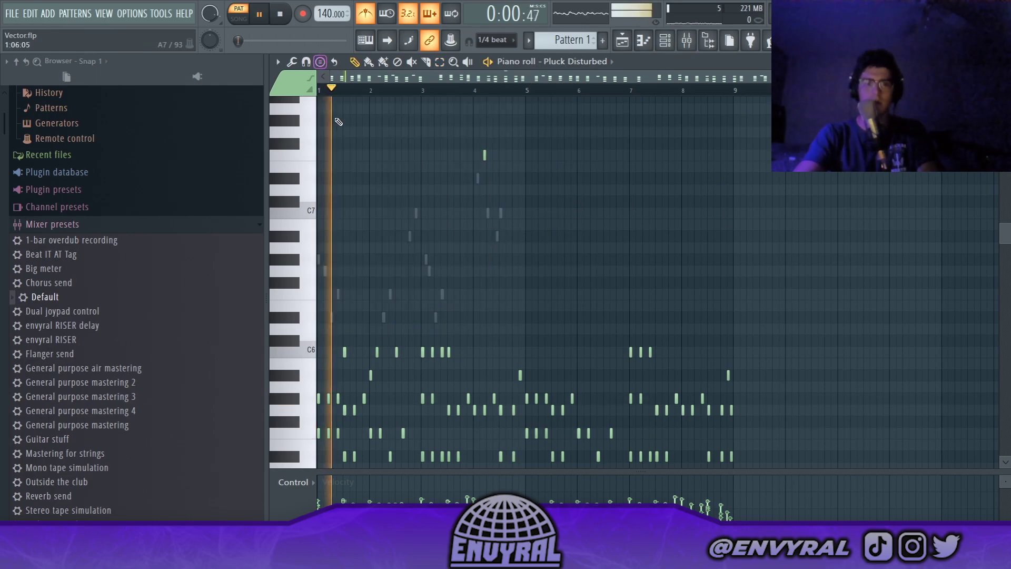
Mute the Harmor channel and listen to the Pluck Disturbed notes alone.
left_click(666, 41)
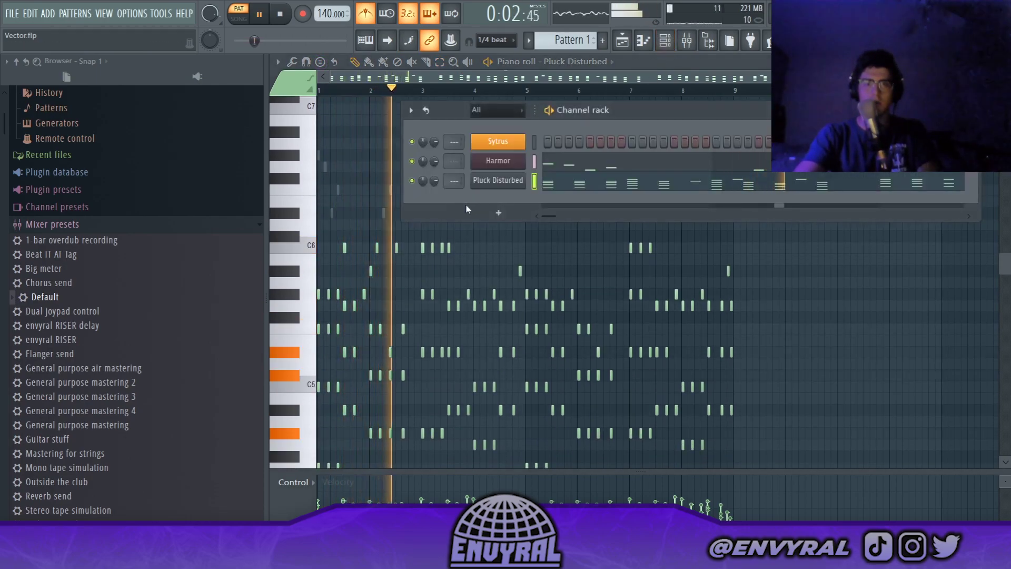
left_click(411, 162)
key("space")
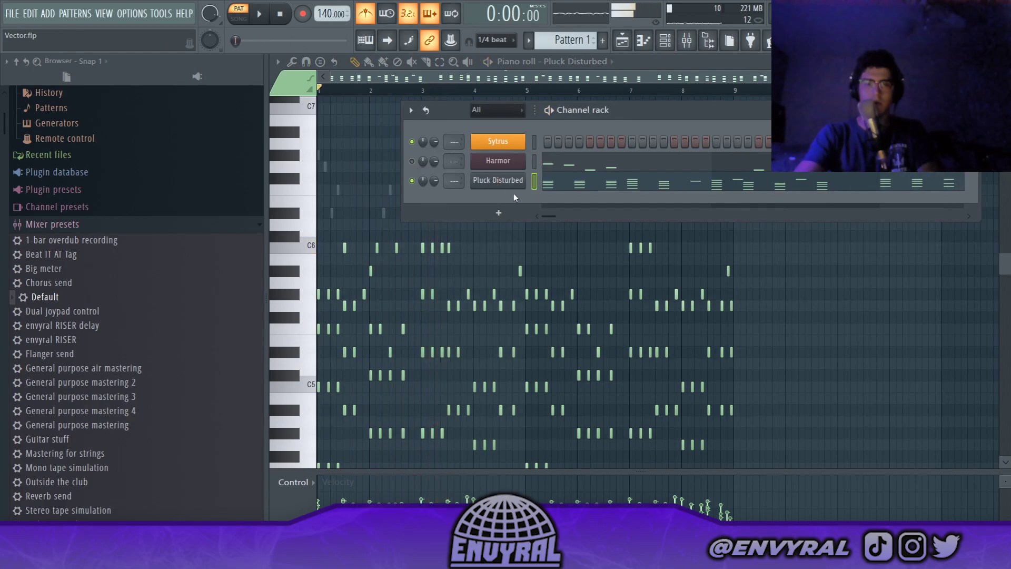
key("space")
key("F9")
key("F9")
Delete the leftover C6 melody notes in bars 2 and 3 of Pluck Disturbed and replay the pattern.
key("space")
right_click(348, 258)
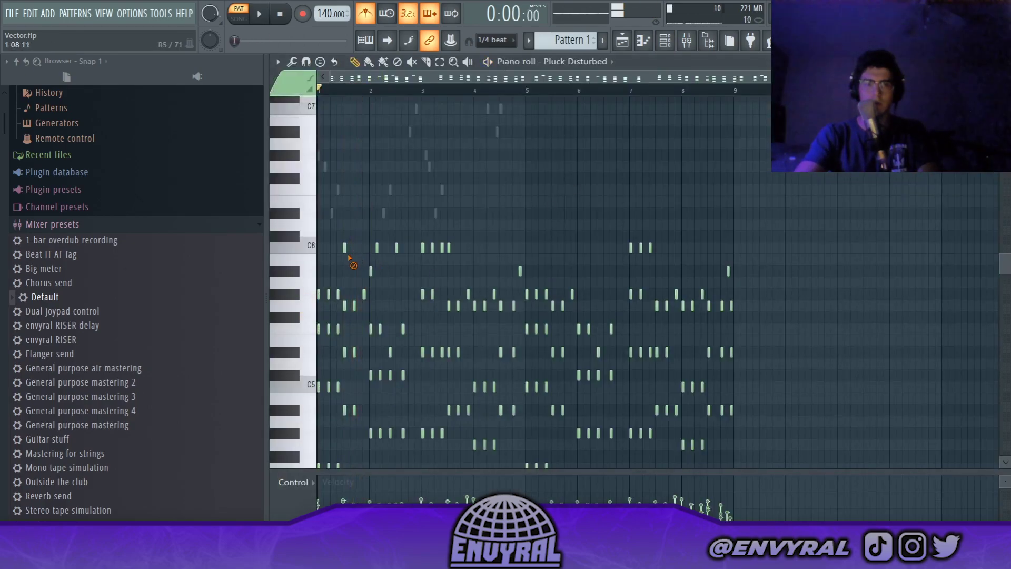
key("space")
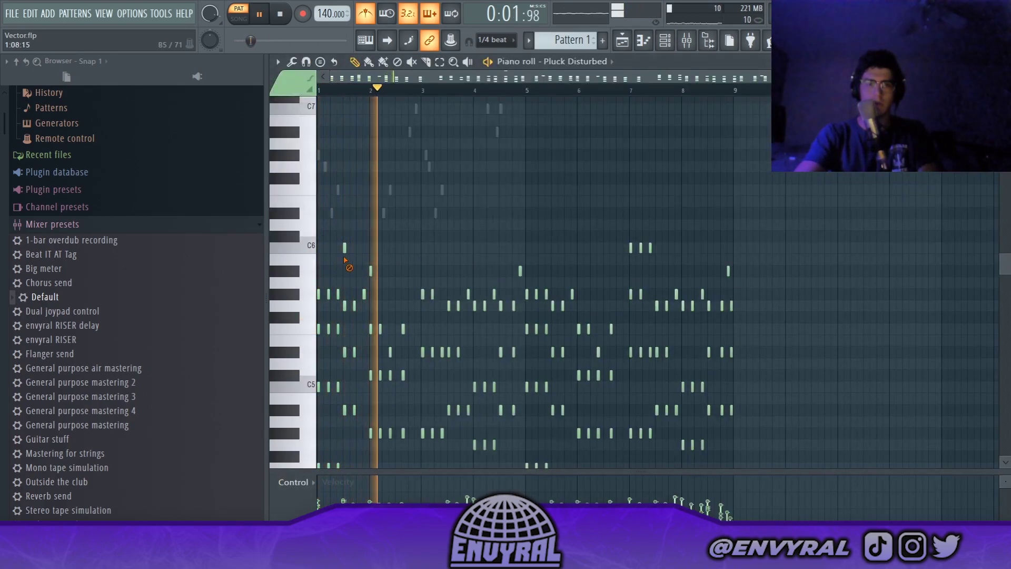
Undo the last note edit in Pluck Disturbed and audition the Harmor presets Jade, Morning and Waspinator.
key("ctrl+z")
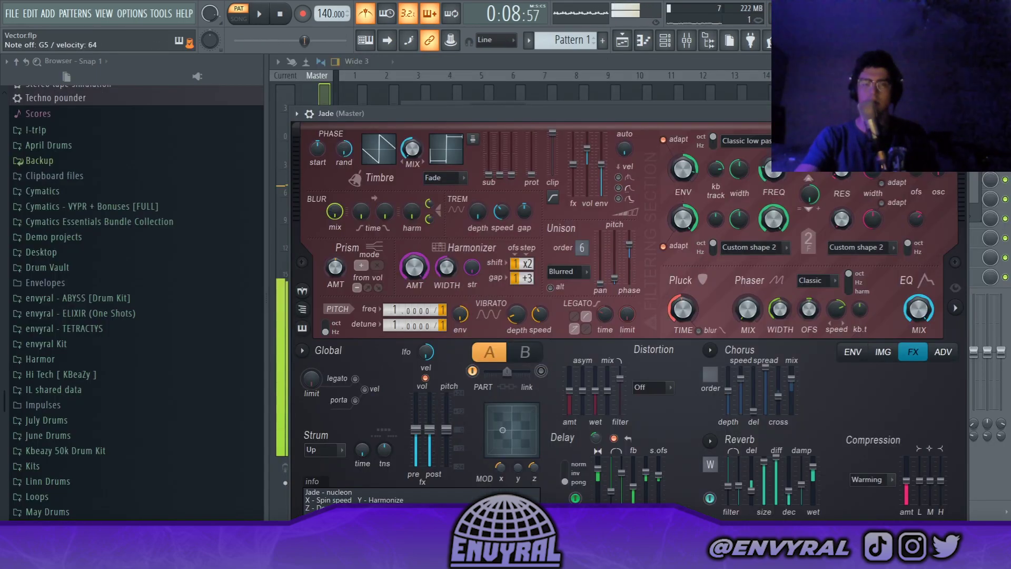
left_click(929, 113)
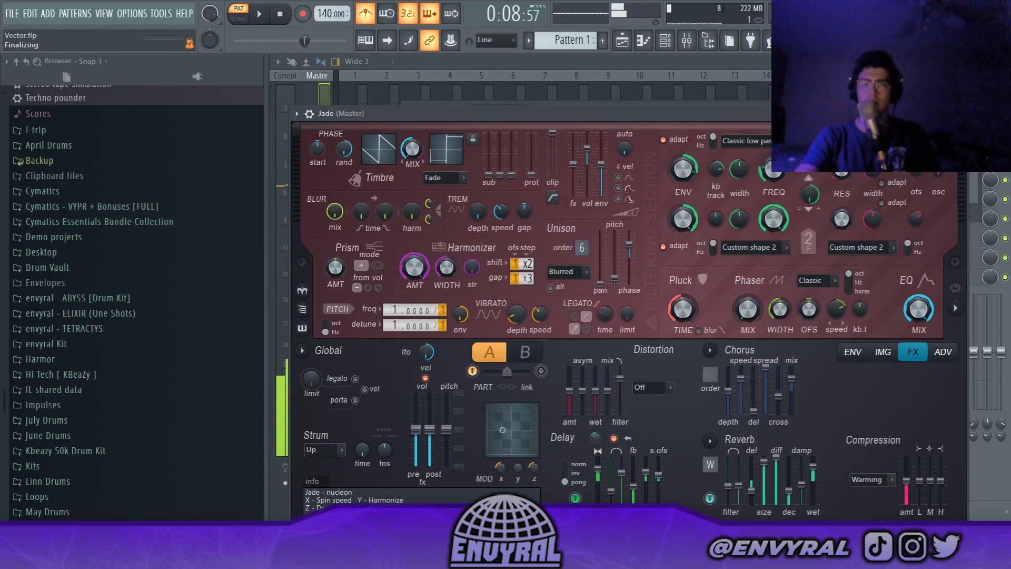
left_click(929, 113)
left_click(928, 113)
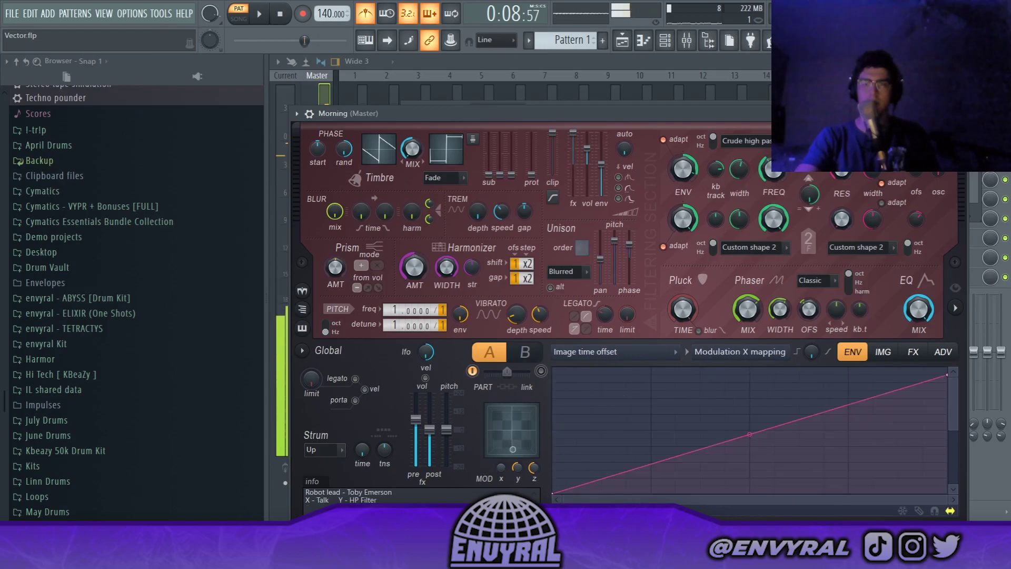
left_click(929, 113)
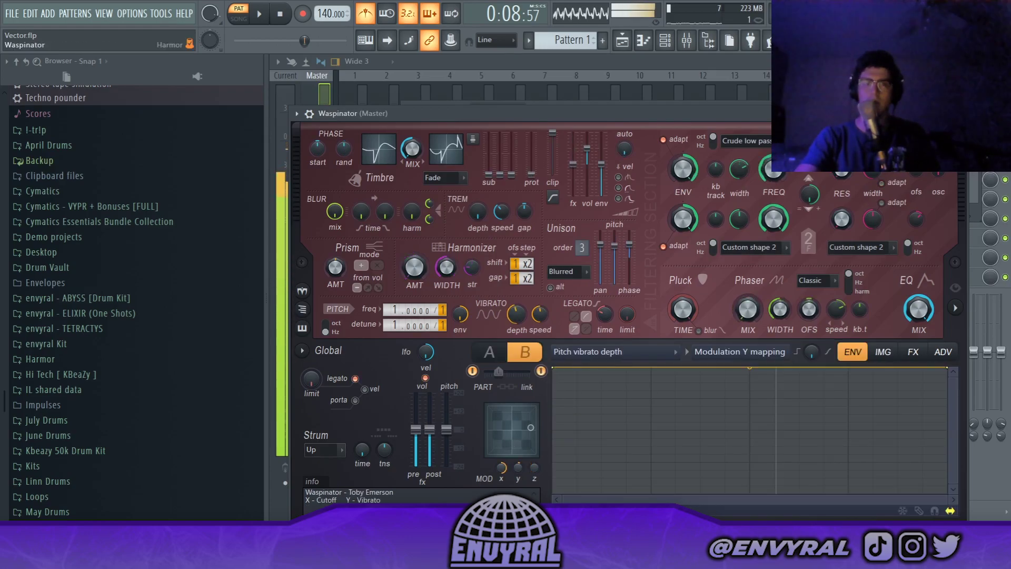
left_click(281, 14)
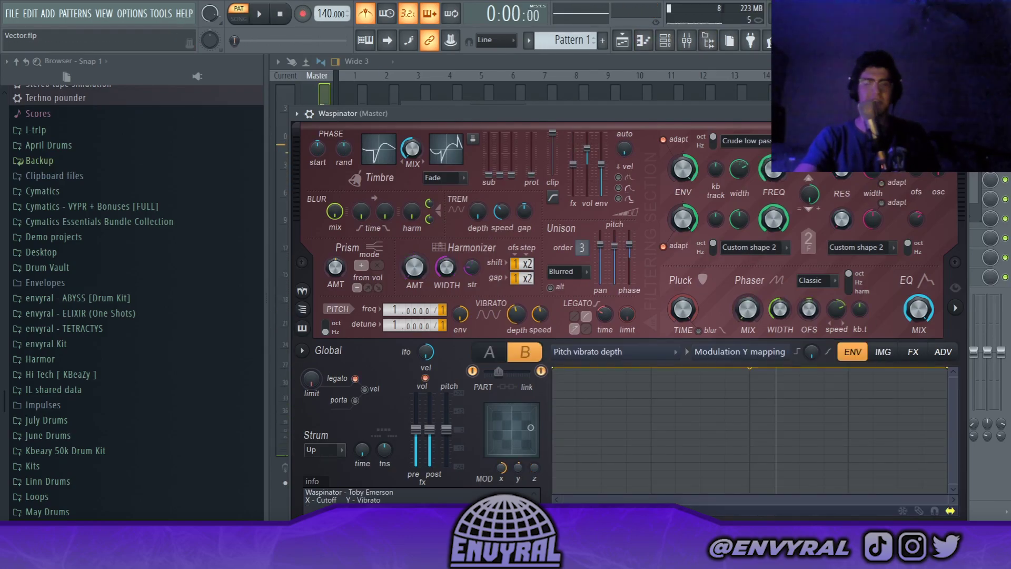
key("b")
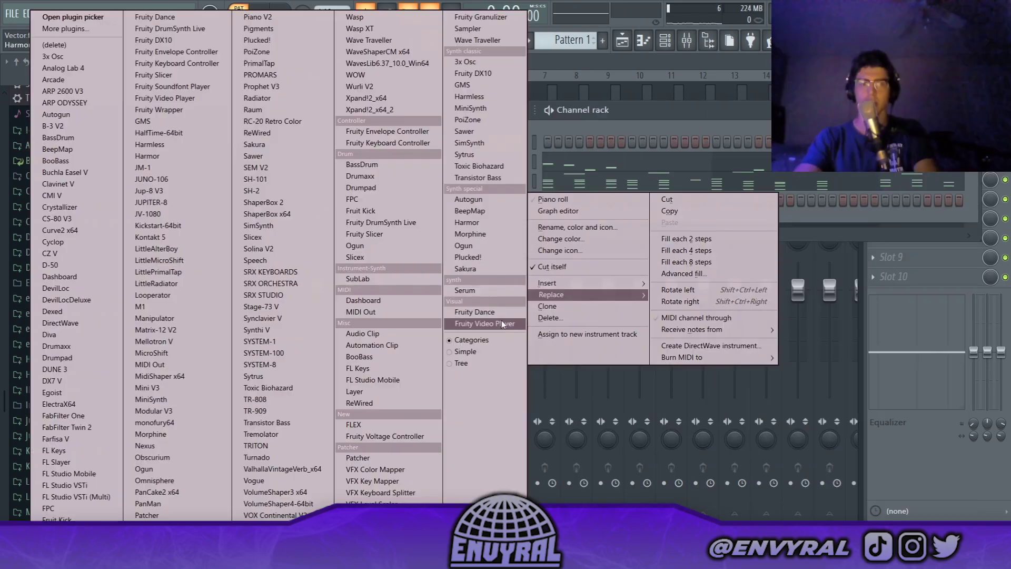
Replace the Harmor channel with Harmless, browse its presets during playback and load Flexure GOL.
left_click(497, 97)
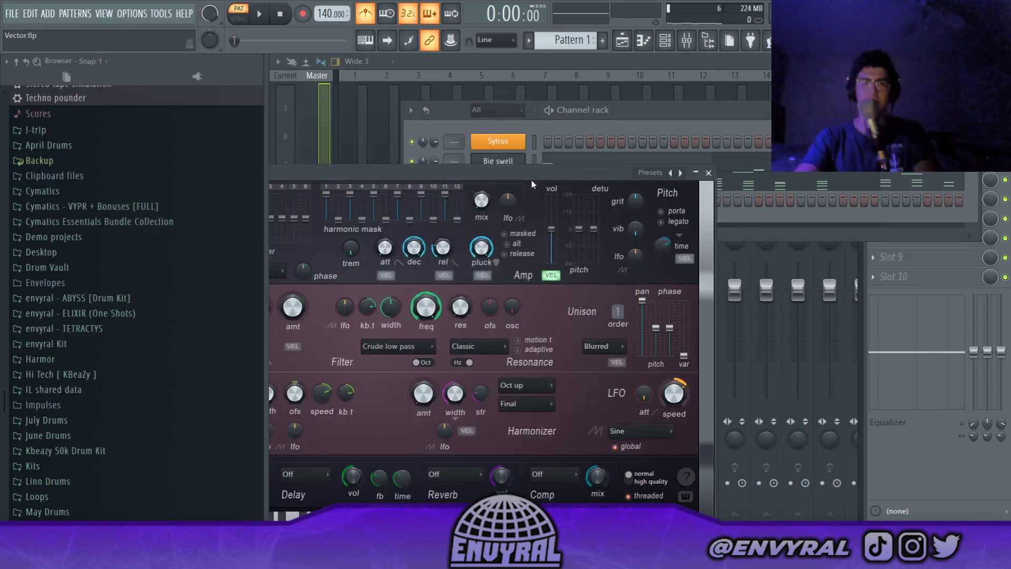
left_click_drag(531, 180, 682, 107)
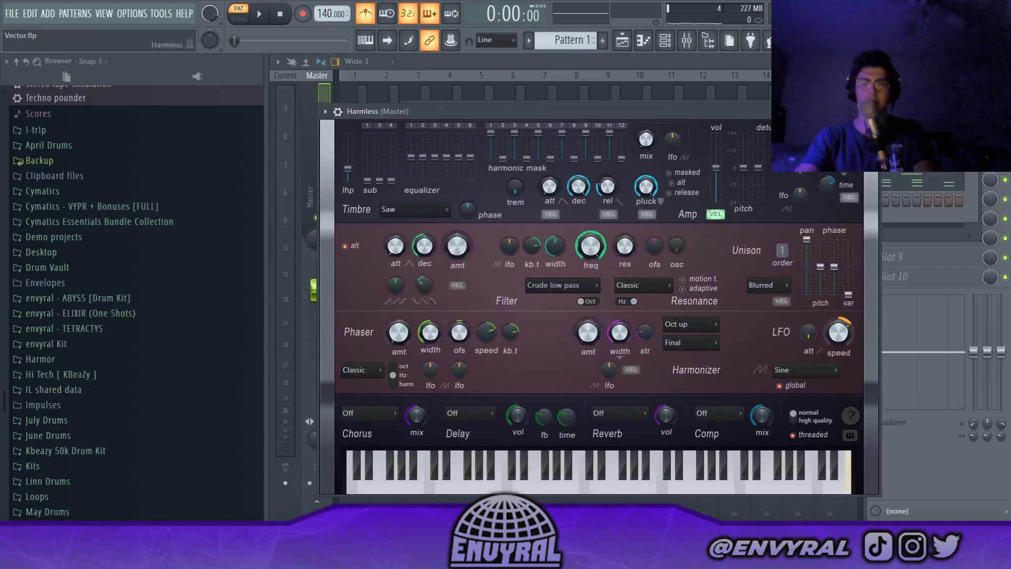
right_click(832, 111)
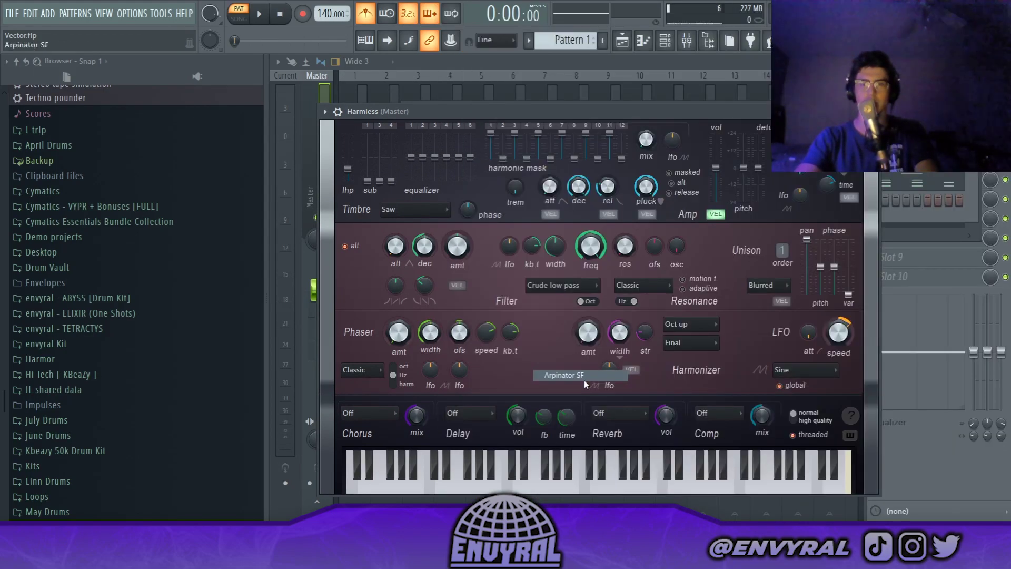
left_click(567, 374)
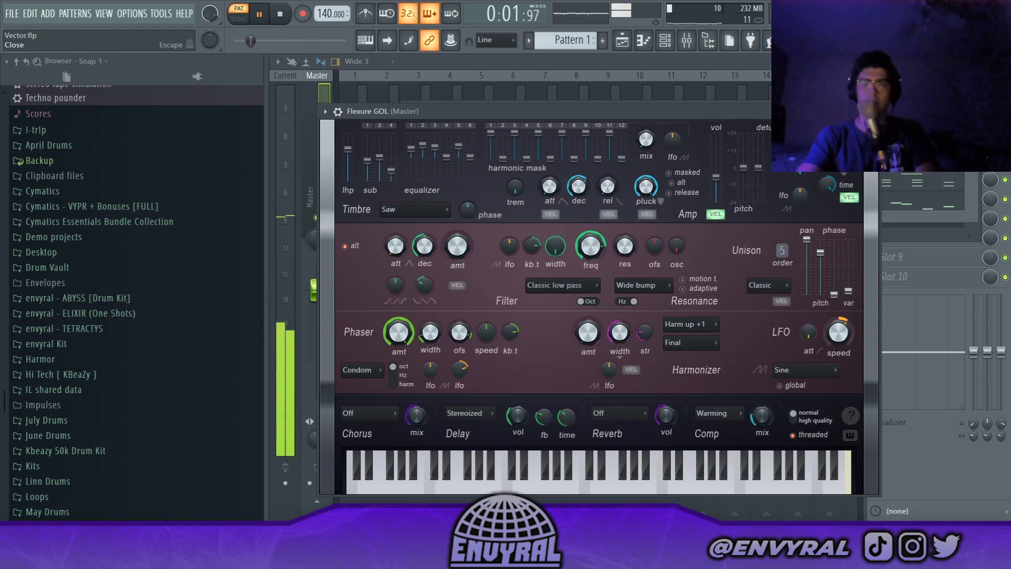
left_click(871, 111)
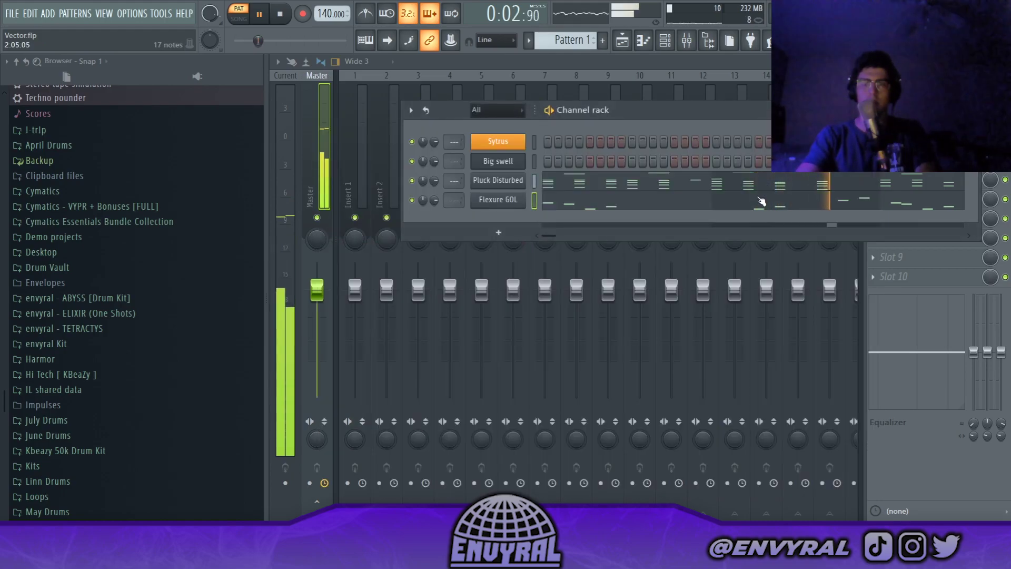
Try the whole Flexure GOL melody one octave higher in the piano roll and replay it.
left_click(761, 201)
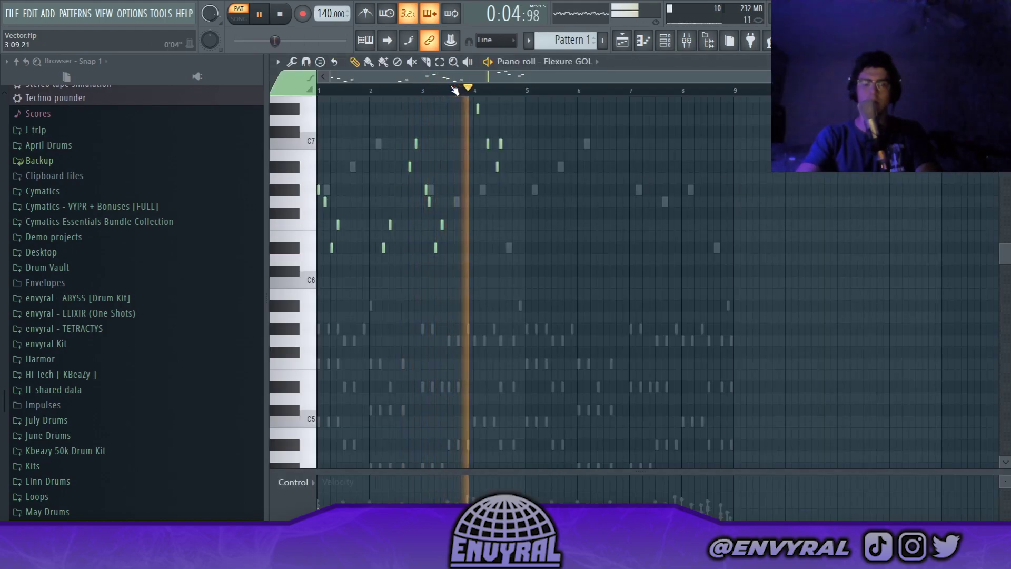
key("ctrl+a")
key("ctrl+Up")
key("ctrl+d")
key("space")
key("space")
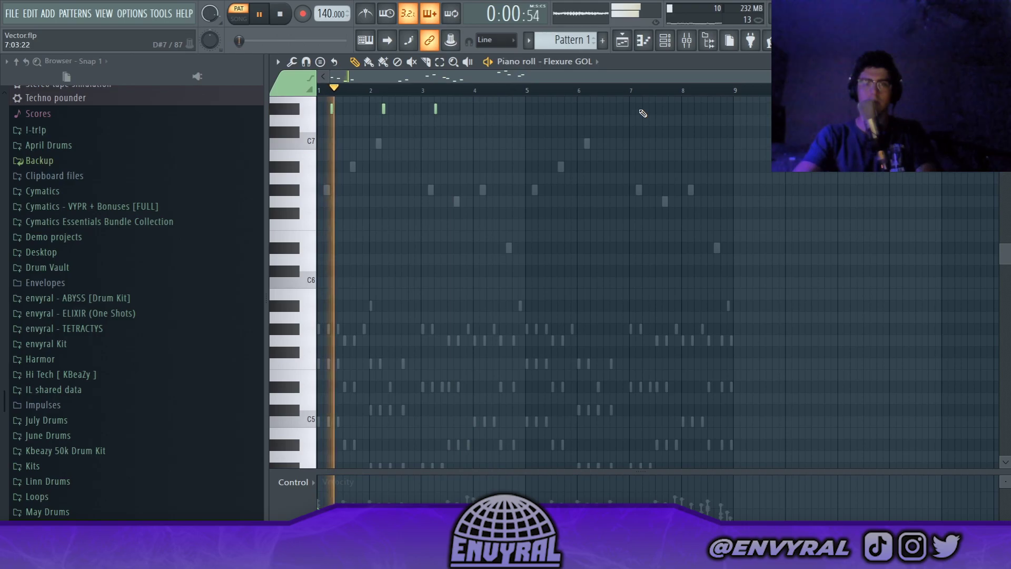
key("ctrl+a")
key("ctrl+d")
key("F6")
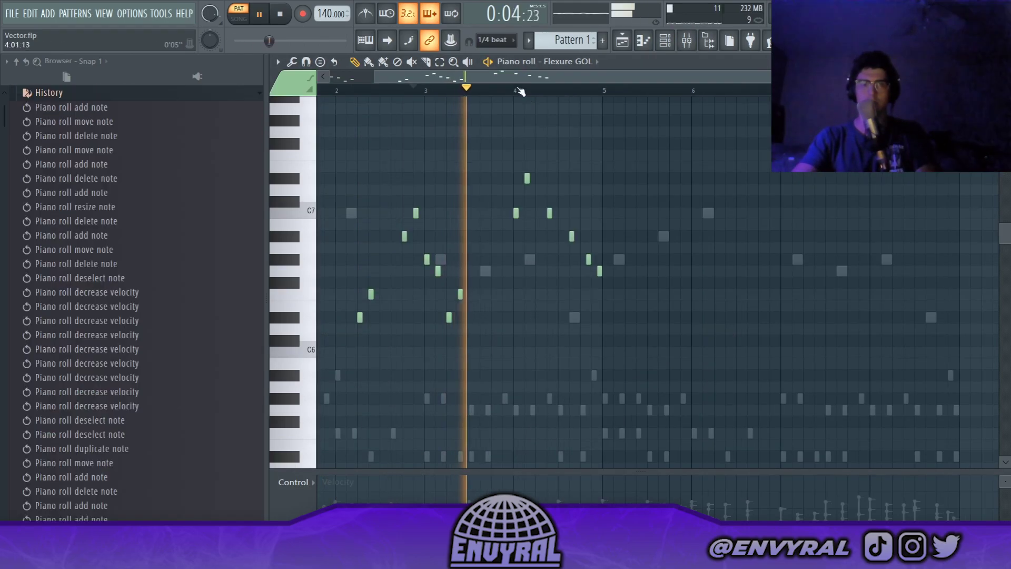
Move the second C7 note in bar 4 two steps earlier, close behind the D#7 note, and replay the melody.
key("space")
scroll(571, 210, "up", 3, "ctrl")
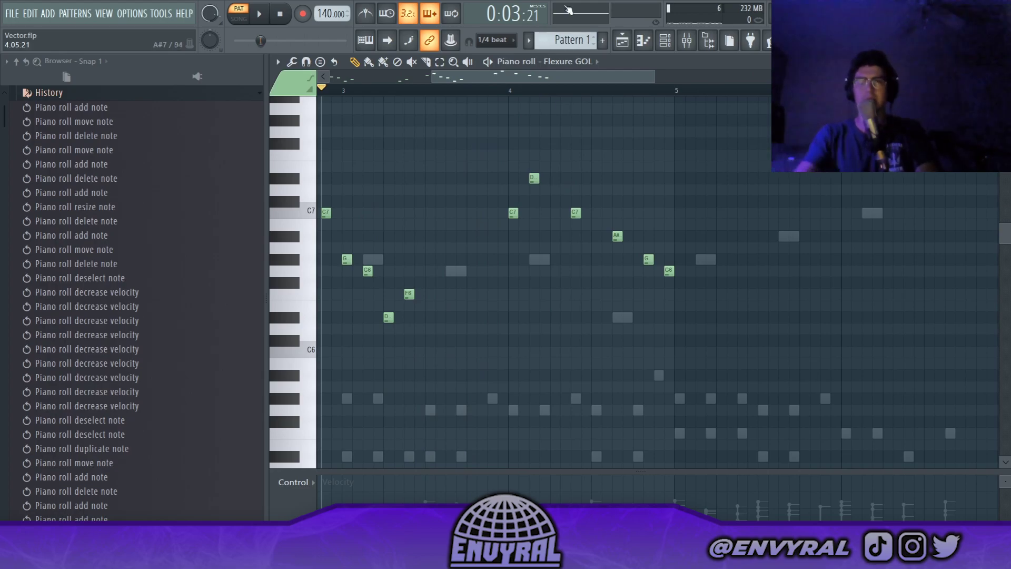
key("space")
left_click_drag(576, 213, 555, 213)
key("space")
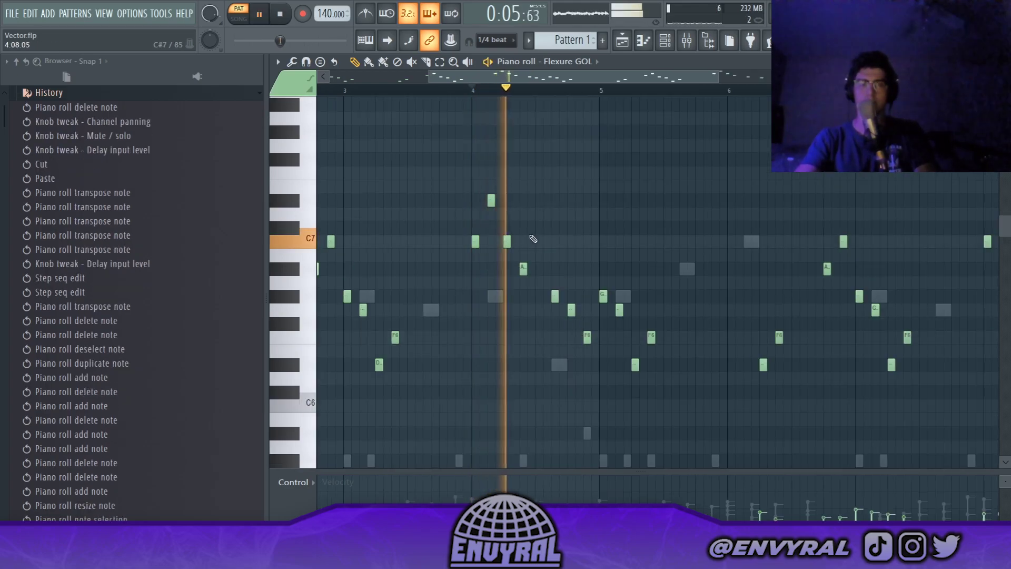
Set playback to start at bar 4 and try a D7 note at step 13 of bar 5.
left_click(470, 89)
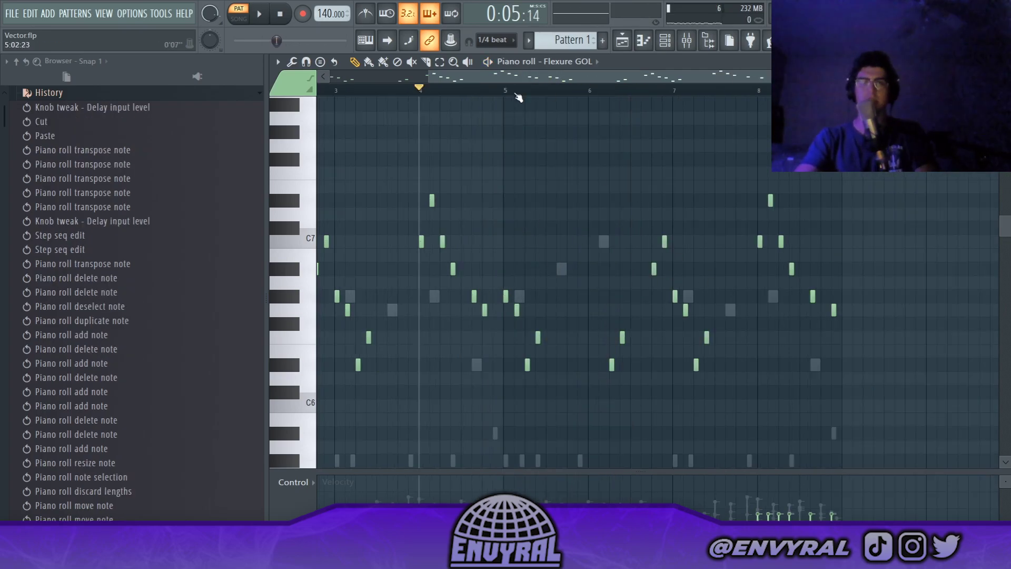
scroll(579, 85, "up", 2)
scroll(588, 116, "up", 1)
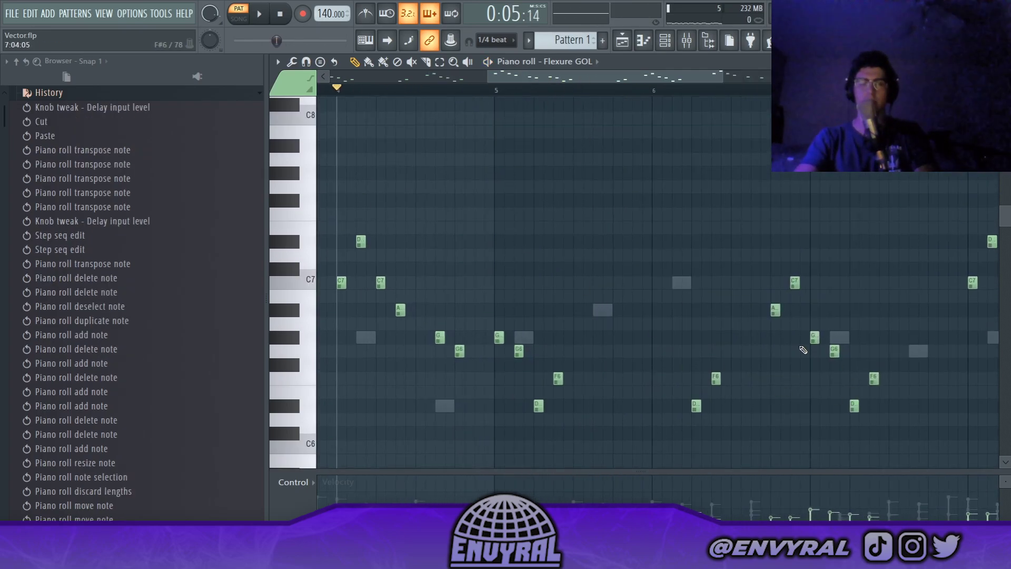
left_click(614, 256)
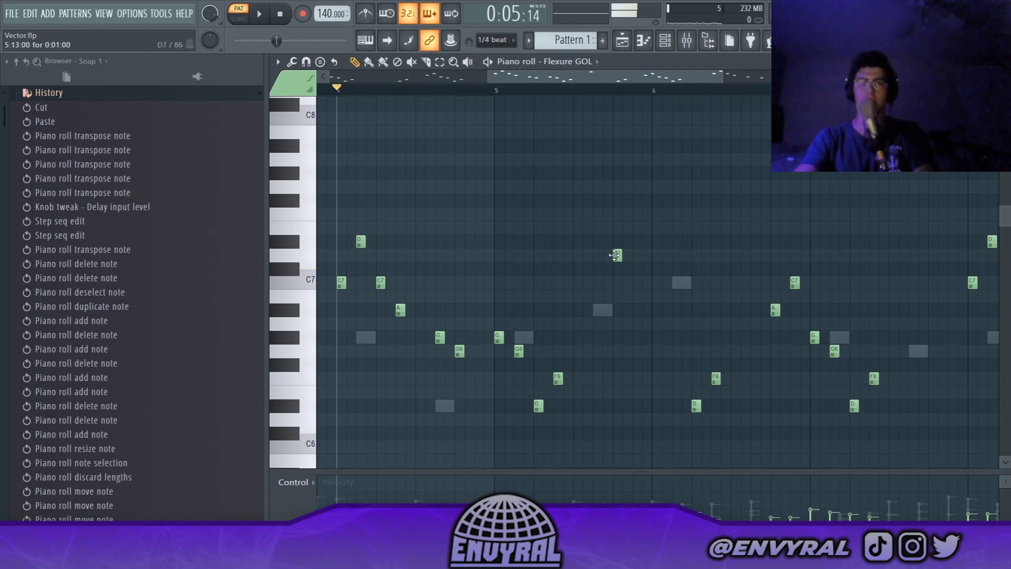
key("space")
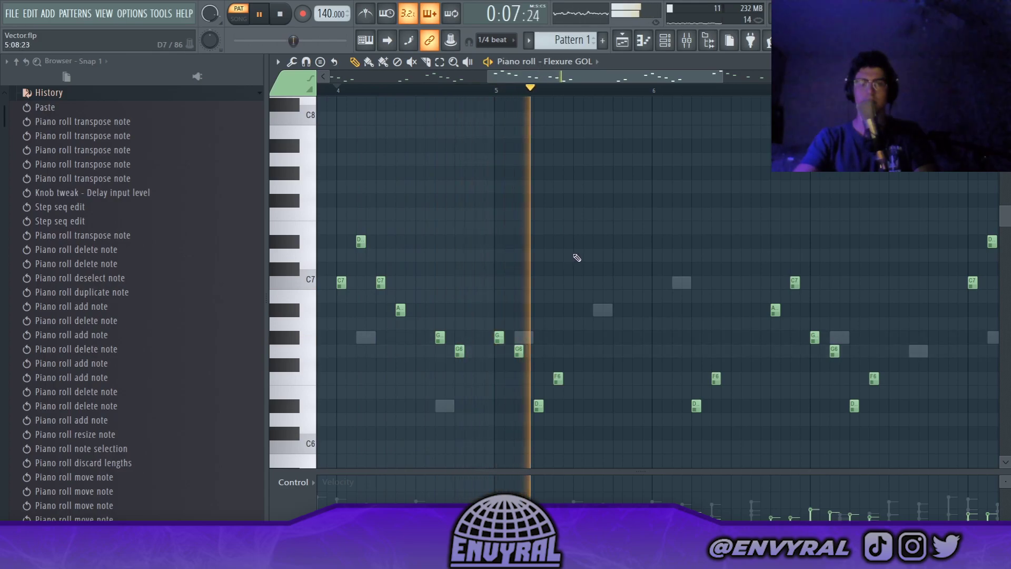
key("space")
Place an F7 note at step 13 of bar 5 and replay the melody.
left_click(620, 215)
left_click_drag(624, 215, 617, 216)
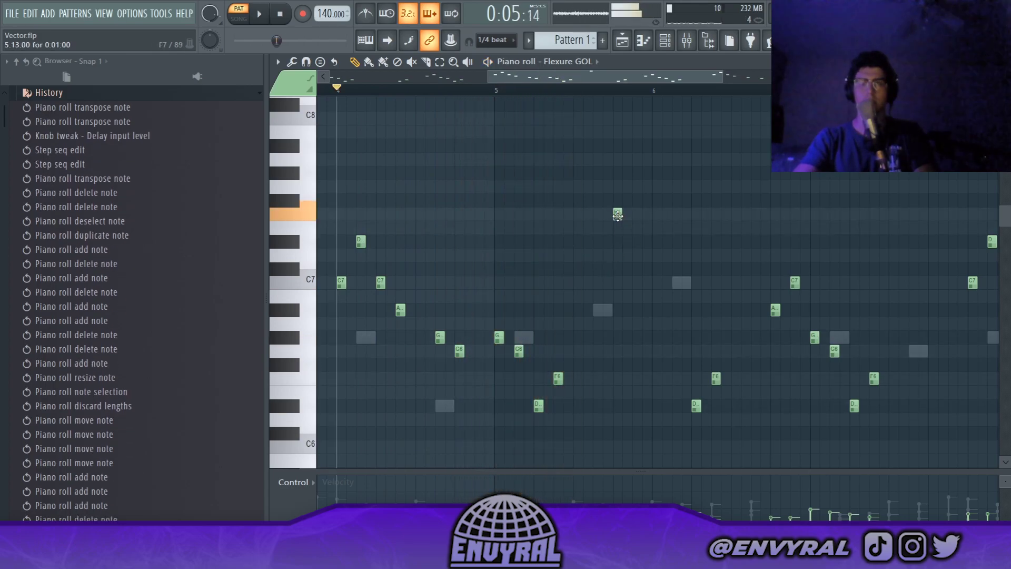
left_click_drag(655, 323, 630, 285)
key("space")
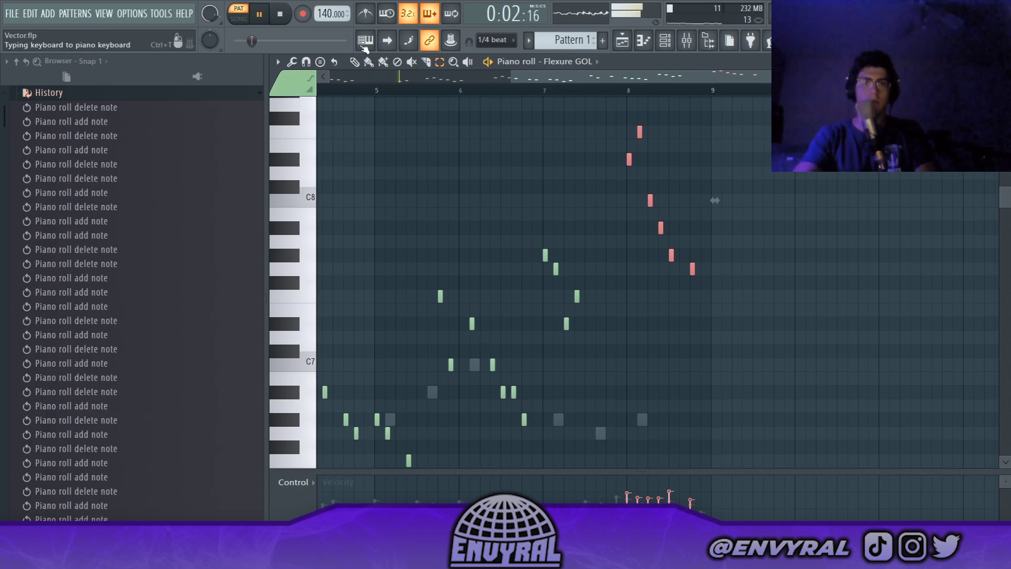
Lower the velocities of the selected bar 8 notes to about 57% and open the Flexure GOL synth window.
left_click_drag(618, 509, 714, 507)
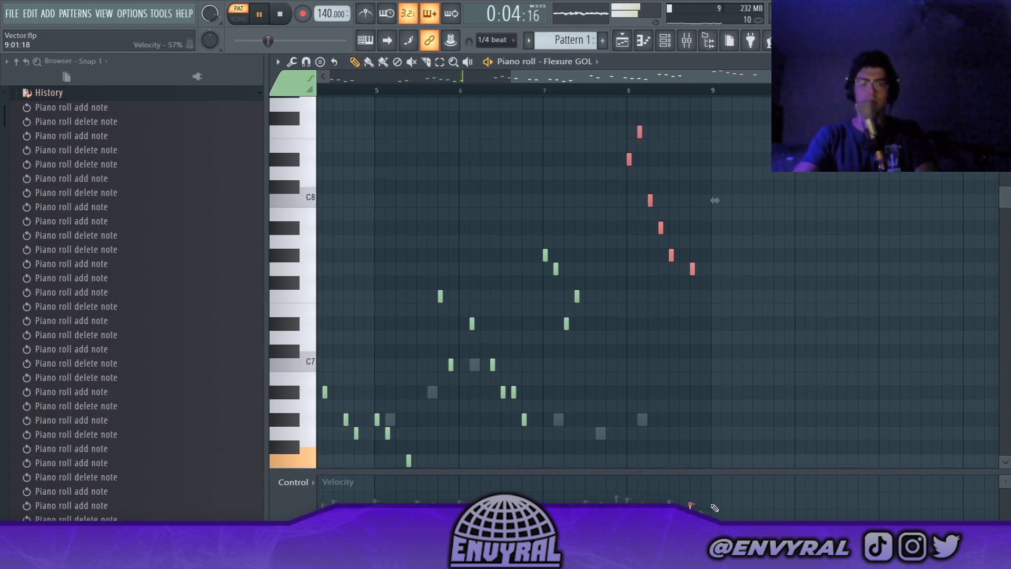
key("F6")
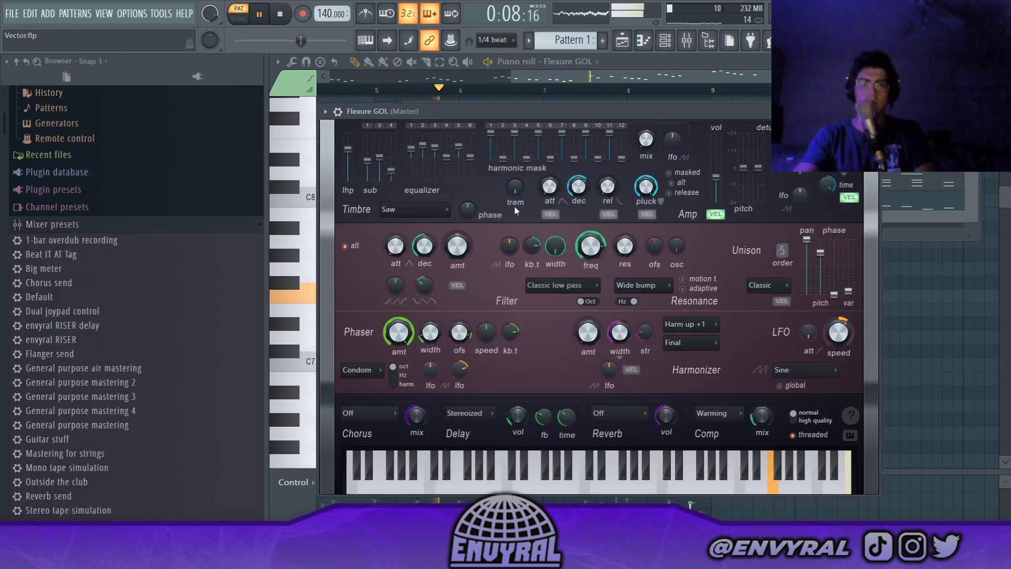
left_click(511, 203)
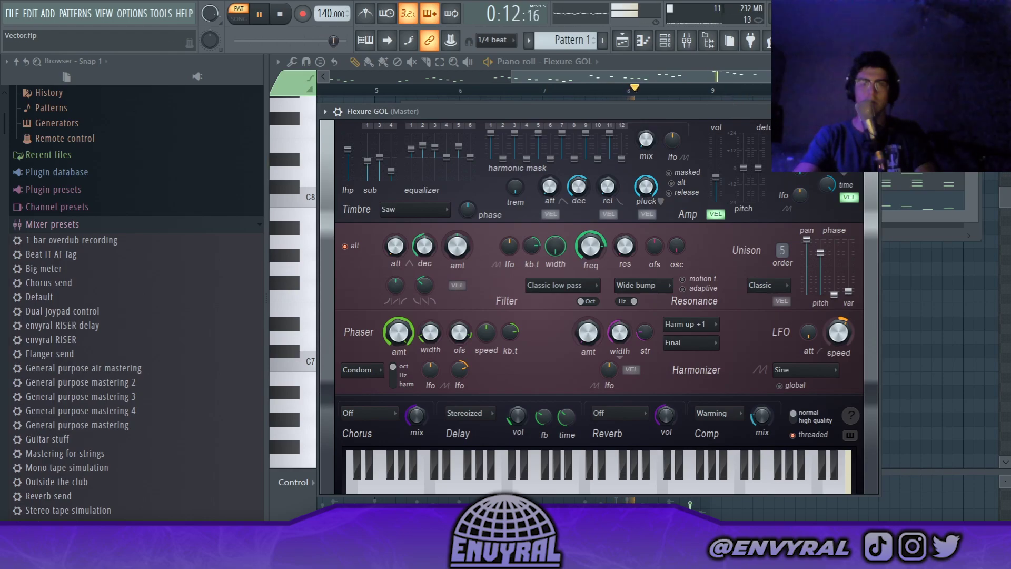
Audition the Mesquite GOL preset on the melody and raise its filter frequency to 61%.
left_click(845, 111)
key("space")
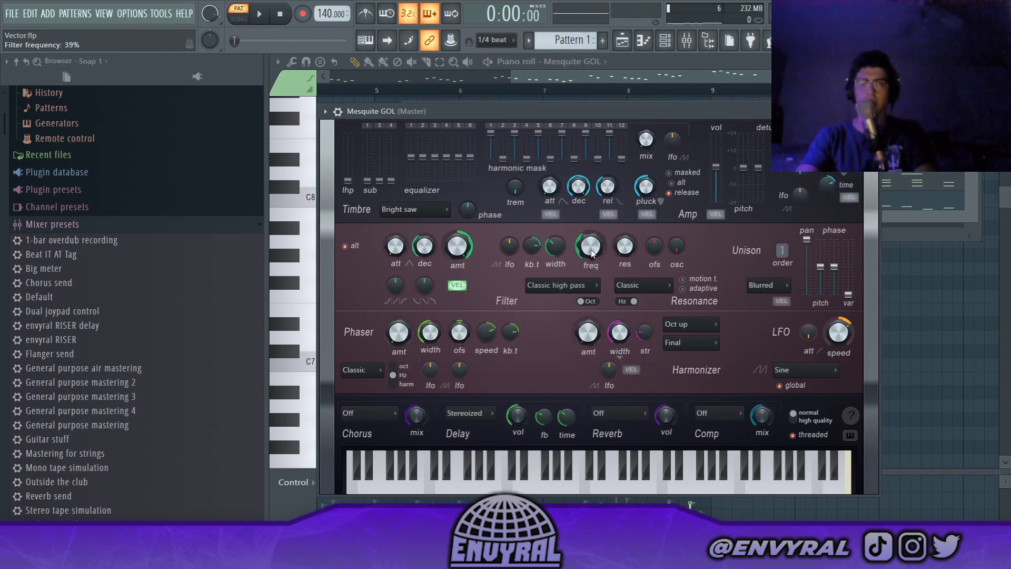
key("space")
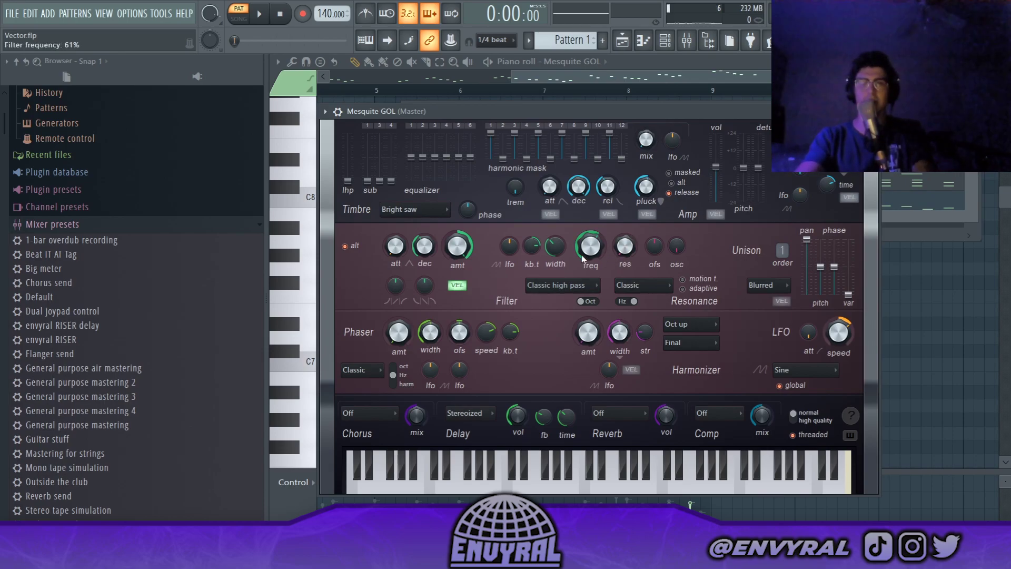
key("space")
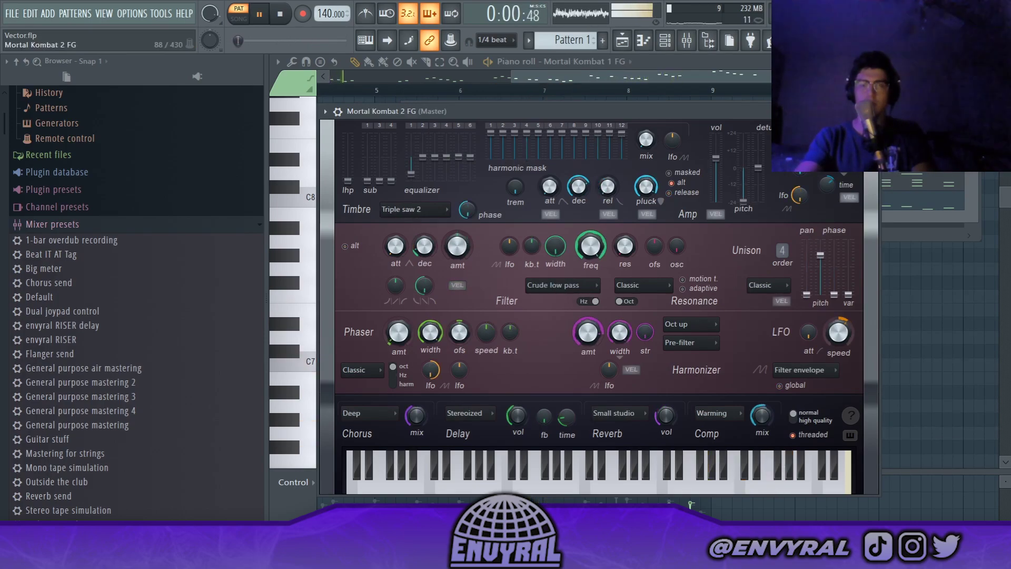
Step through Harmless presets such as Mortal Kombat 2 FG and OBligatory Jump FG, load Short-Step 2 GOL and replay the melody.
left_click(842, 112)
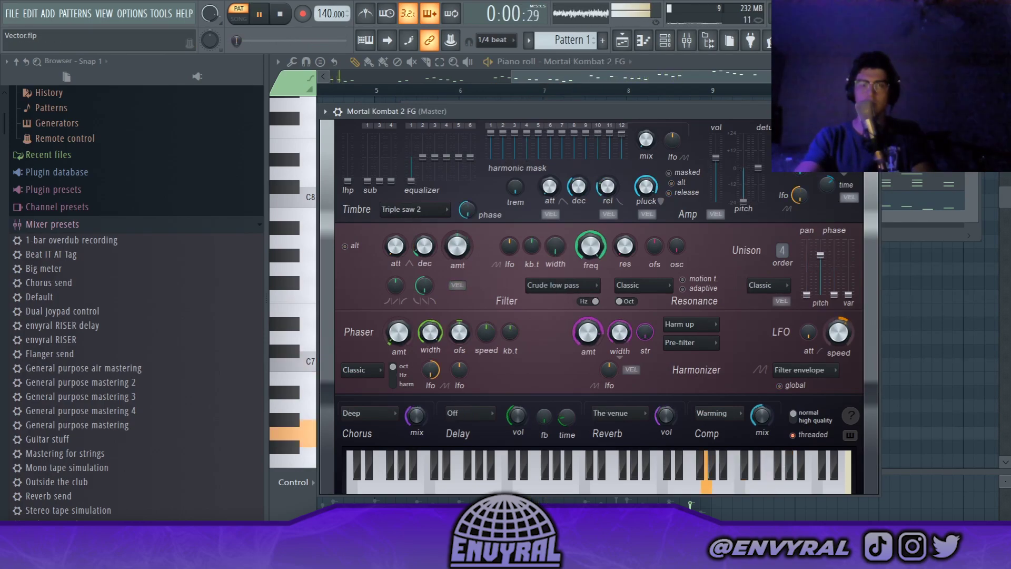
left_click(841, 111)
key("space")
key("space")
left_click(841, 111)
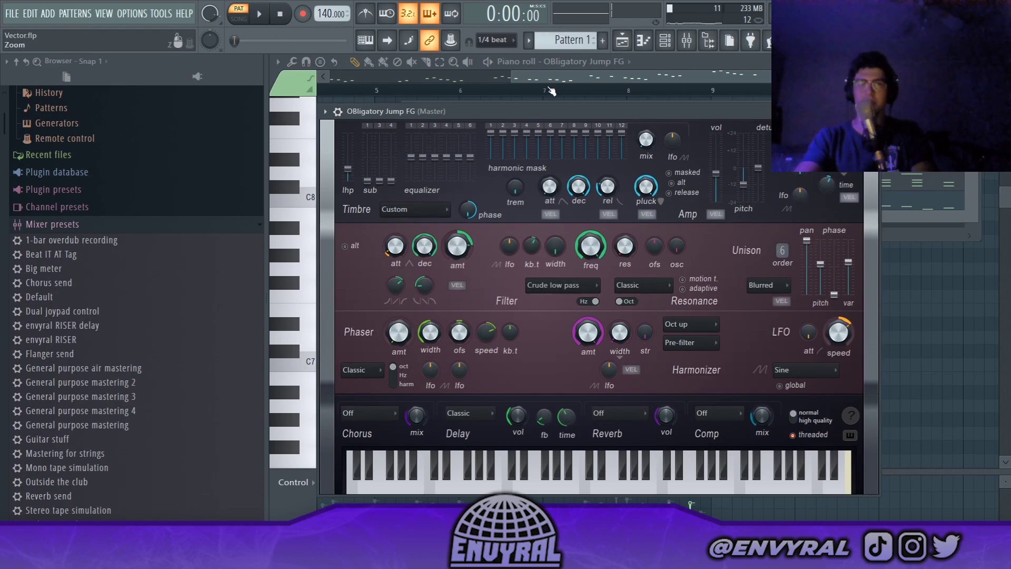
left_click(842, 111)
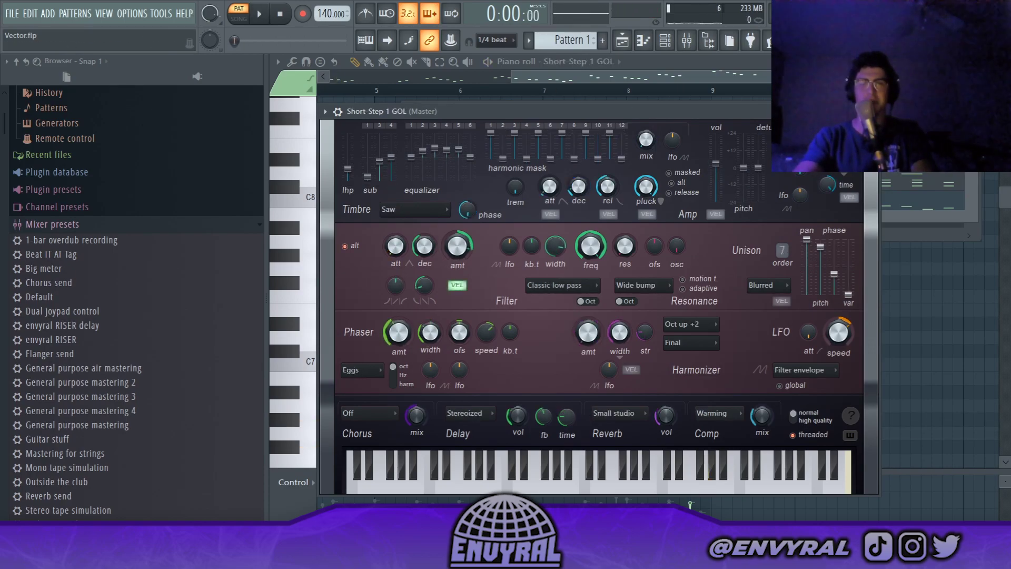
key("space")
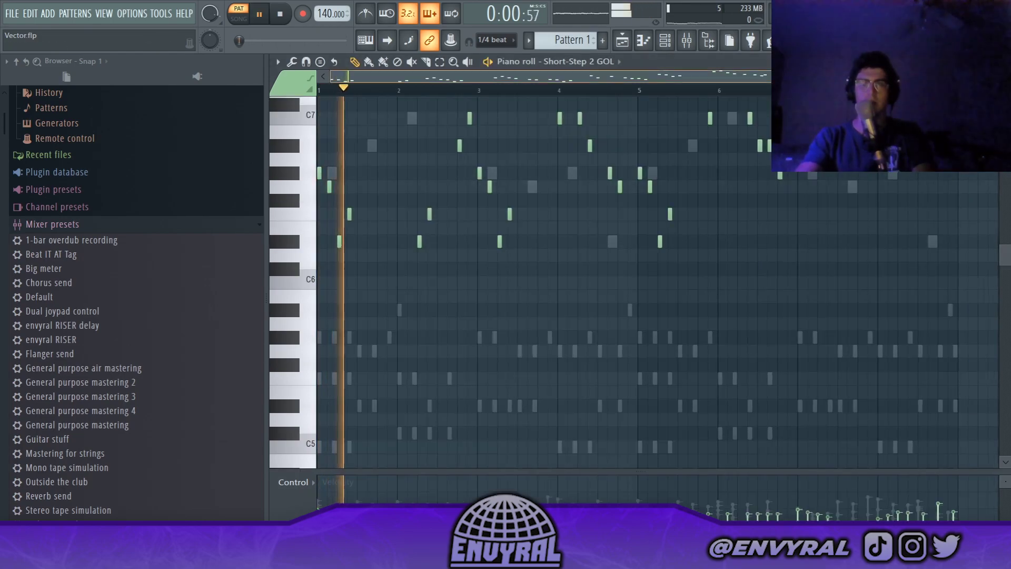
scroll(654, 292, "up", 4)
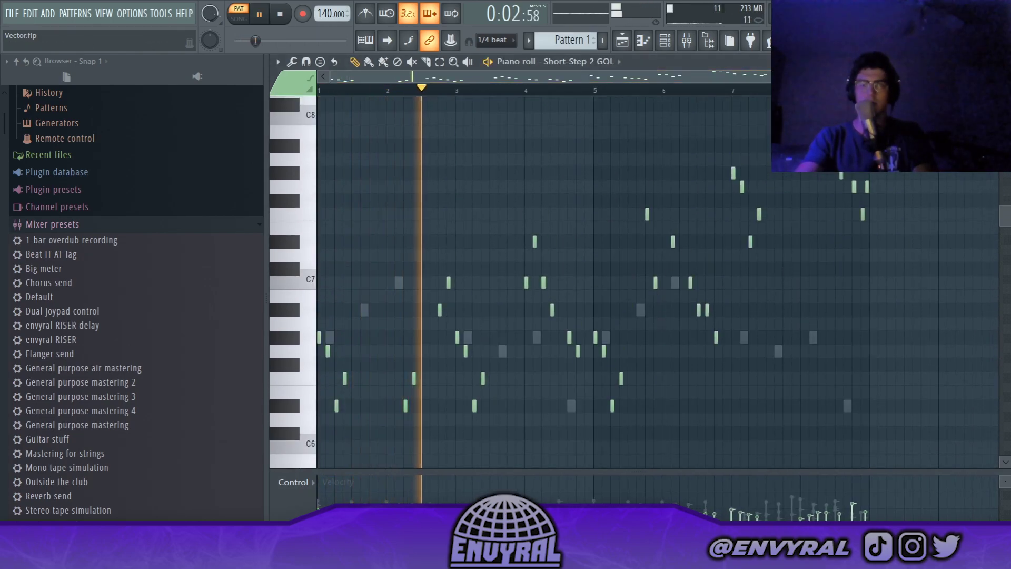
left_click_drag(1004, 90, 1005, 96)
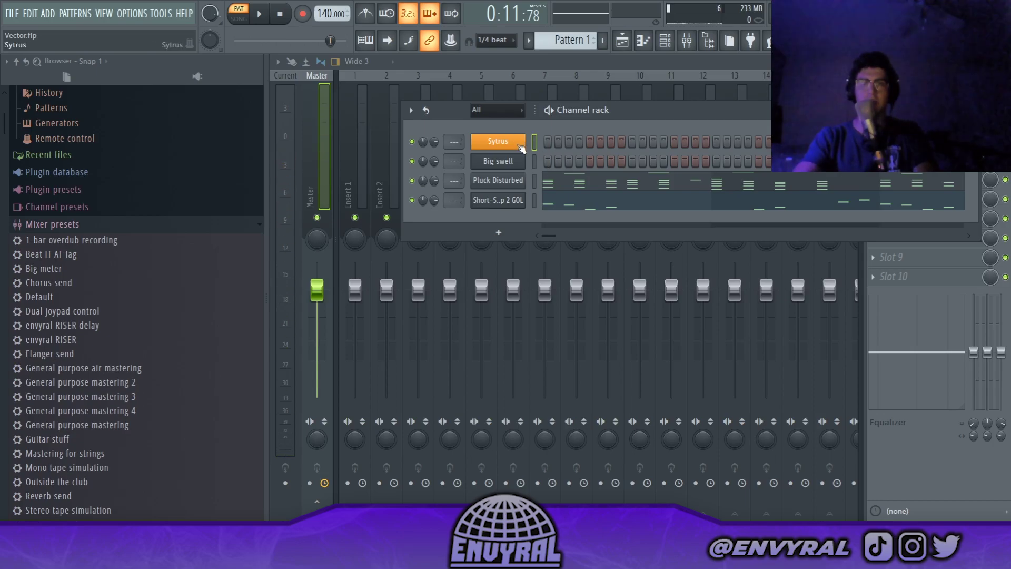
Audition Sytrus pad presets, including Above clouds, and load the Amyleigh preset.
left_click(497, 141)
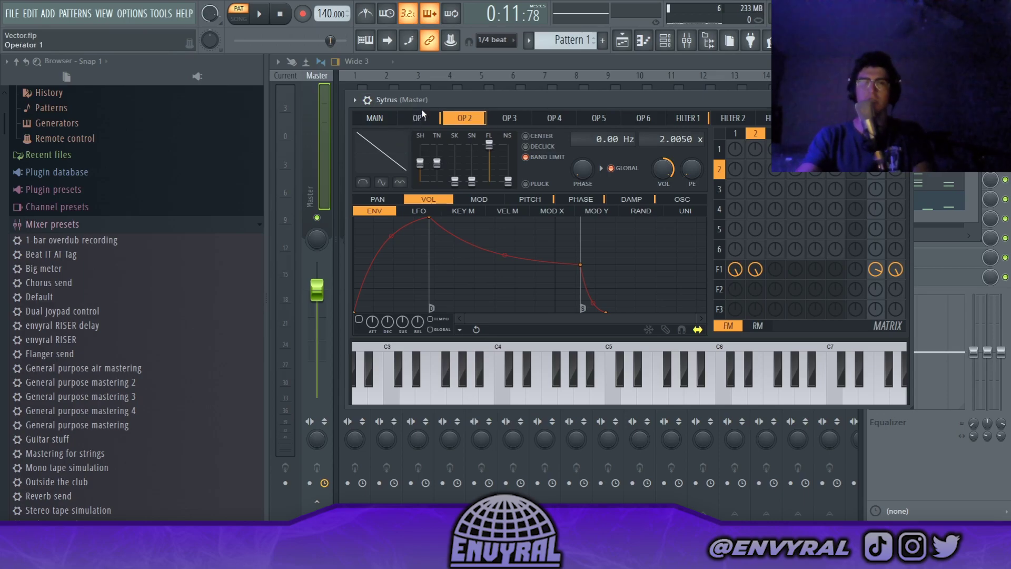
left_click(848, 99)
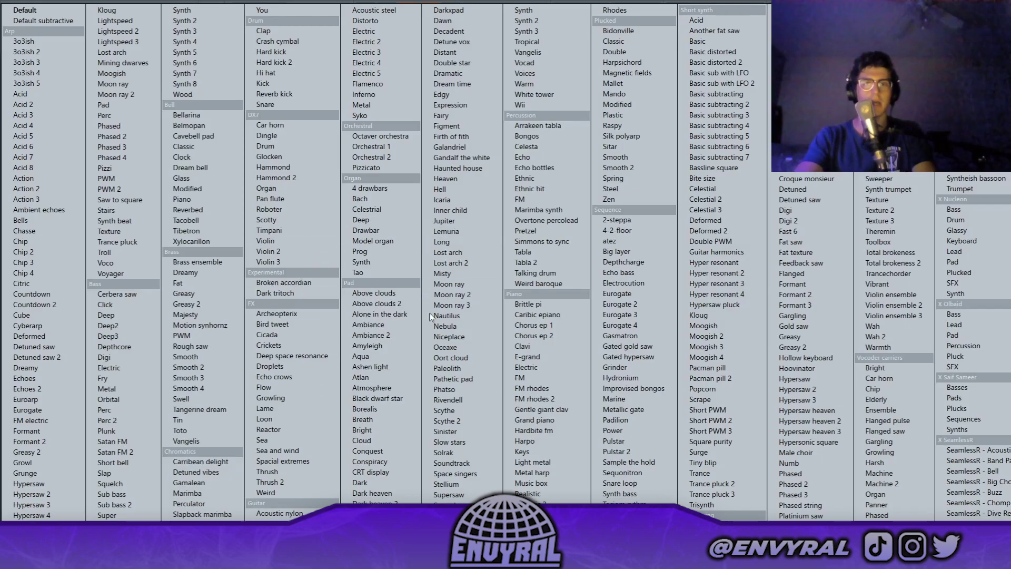
left_click(363, 293)
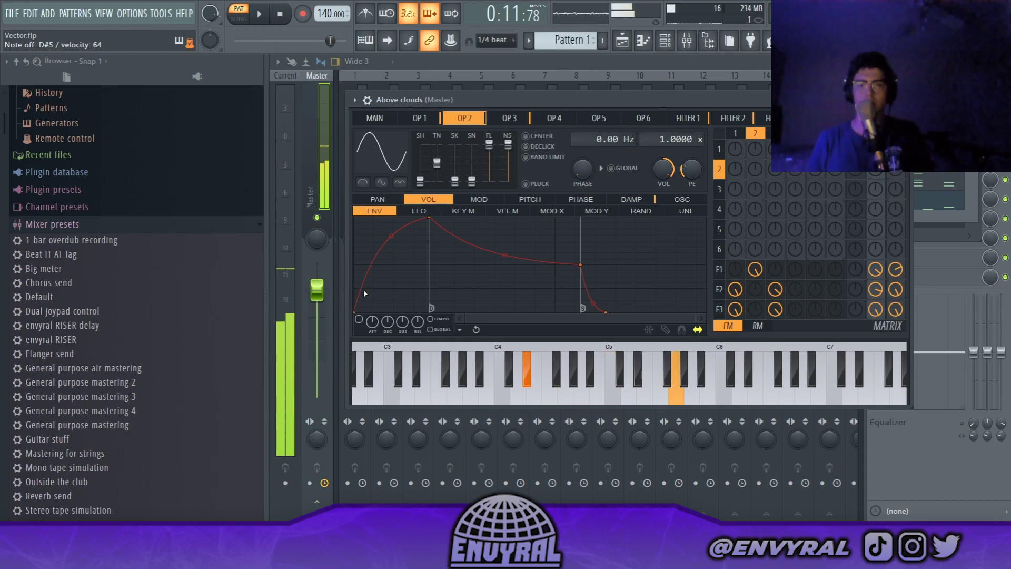
left_click(901, 99)
Delete the copied upper melody notes and repeated chord hits in the Amyleigh part, keeping only single chord hits in bars 1 to 4.
left_click(563, 142)
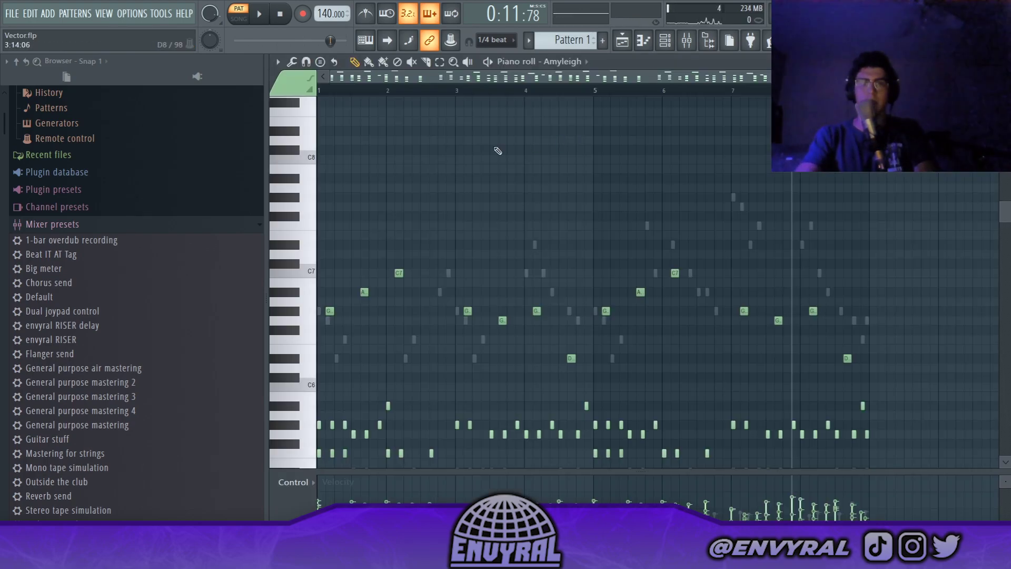
scroll(383, 235, "down", 3)
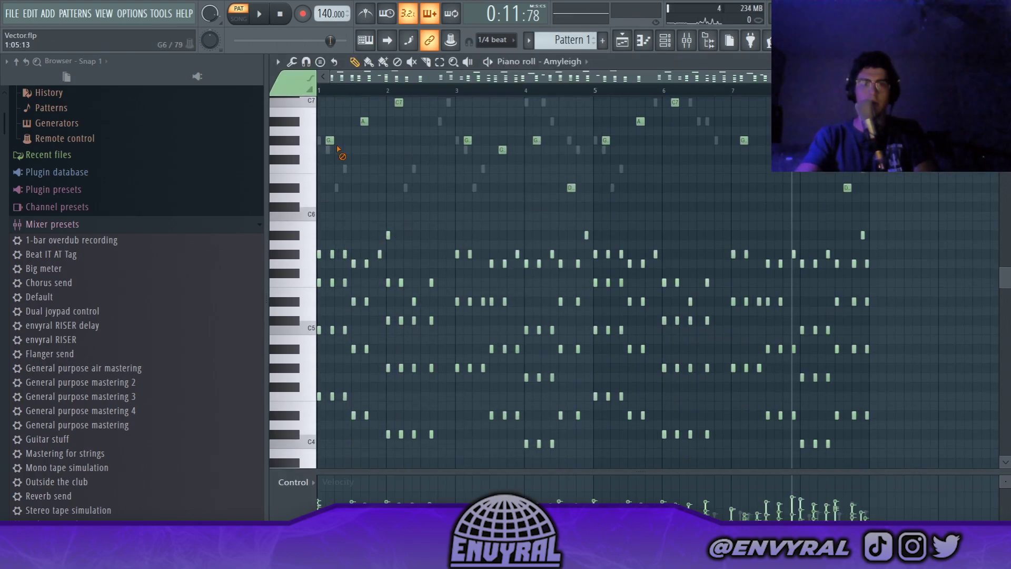
scroll(682, 170, "up", 2)
key("ctrl+e")
left_click_drag(949, 174, 266, 304)
key("Delete")
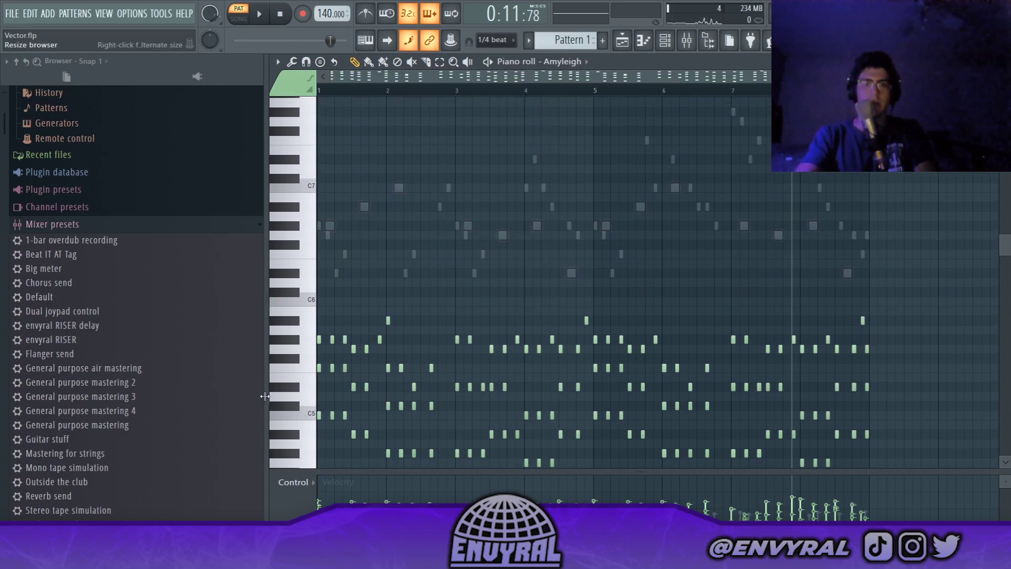
scroll(341, 335, "down", 2)
left_click_drag(332, 221, 351, 393)
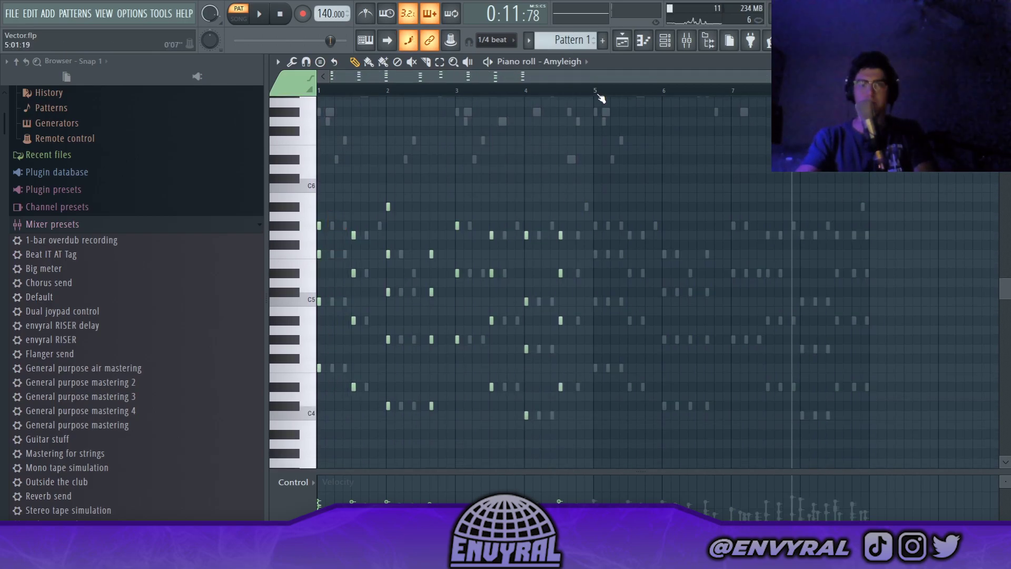
Stretch the bar 1 to 4 chords into legato notes reaching bar 5, and duplicate them into bars 5 to 8.
left_click_drag(597, 92, 317, 91)
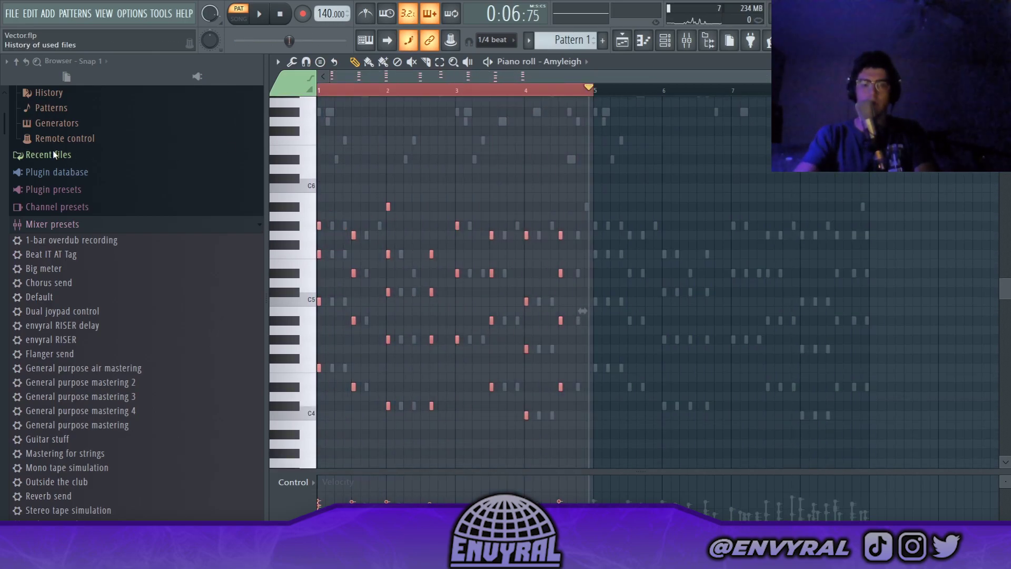
key("ctrl+l")
key("ctrl+d")
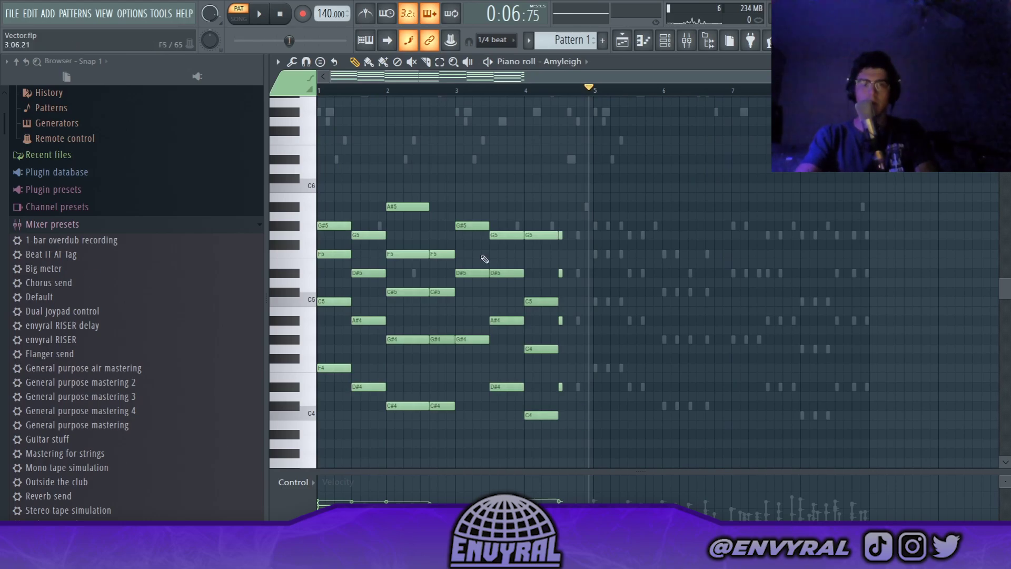
left_click_drag(562, 203, 562, 434)
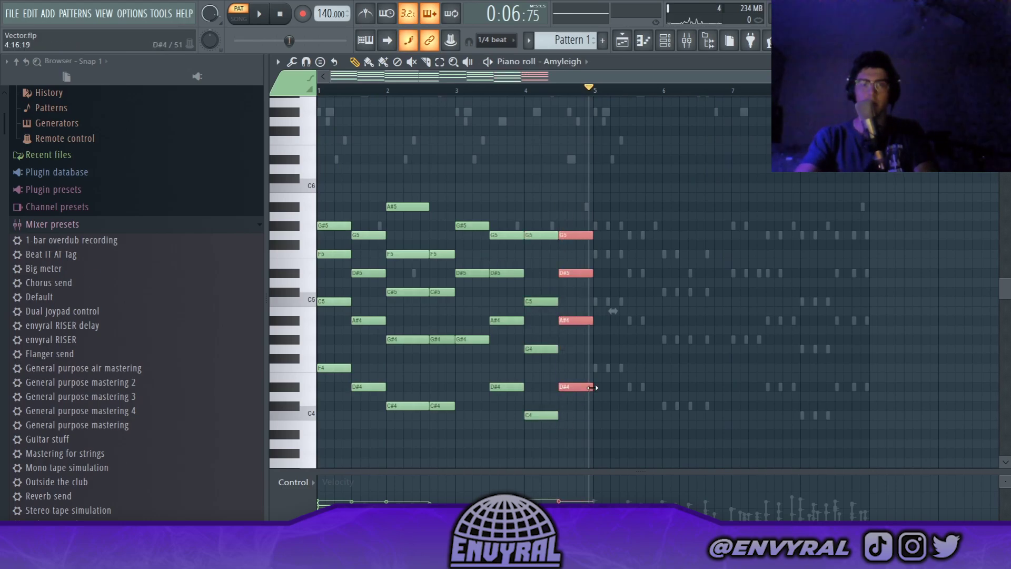
key("ctrl+a")
key("ctrl+b")
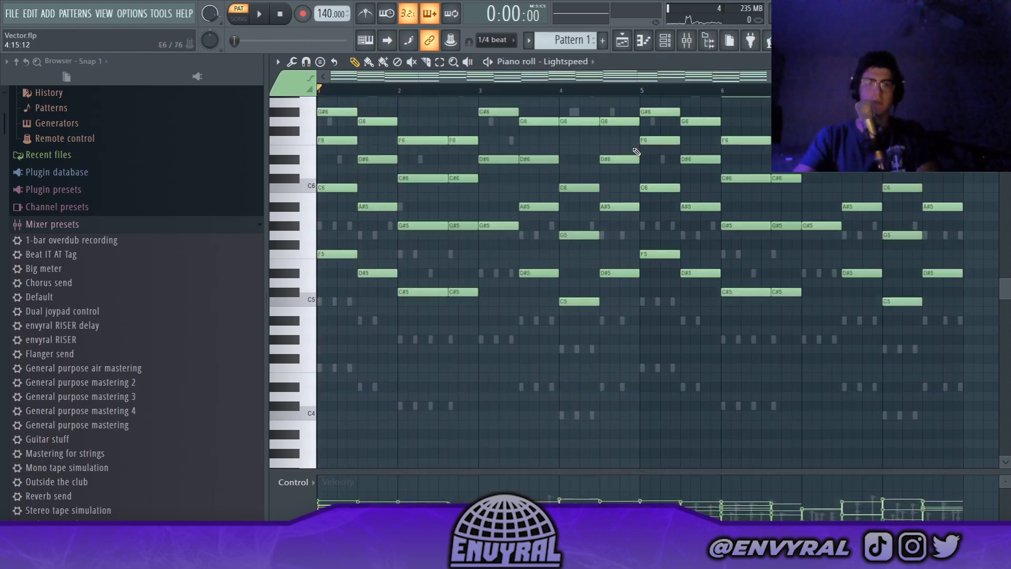
Play the sustained chords with the Sytrus presets Lightspeed and Pad, keeping the Pad preset.
key("space")
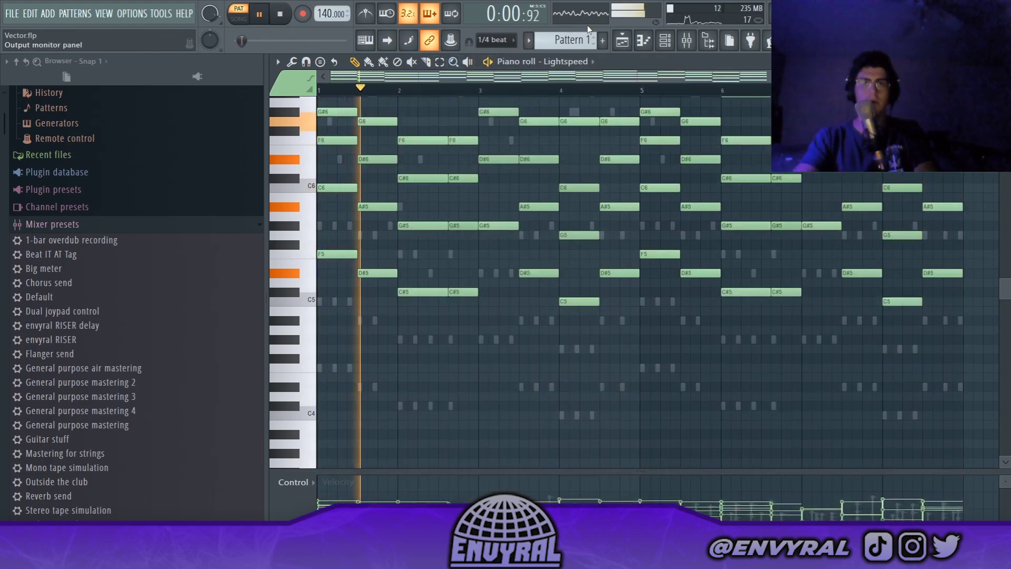
key("F6")
left_click(509, 141)
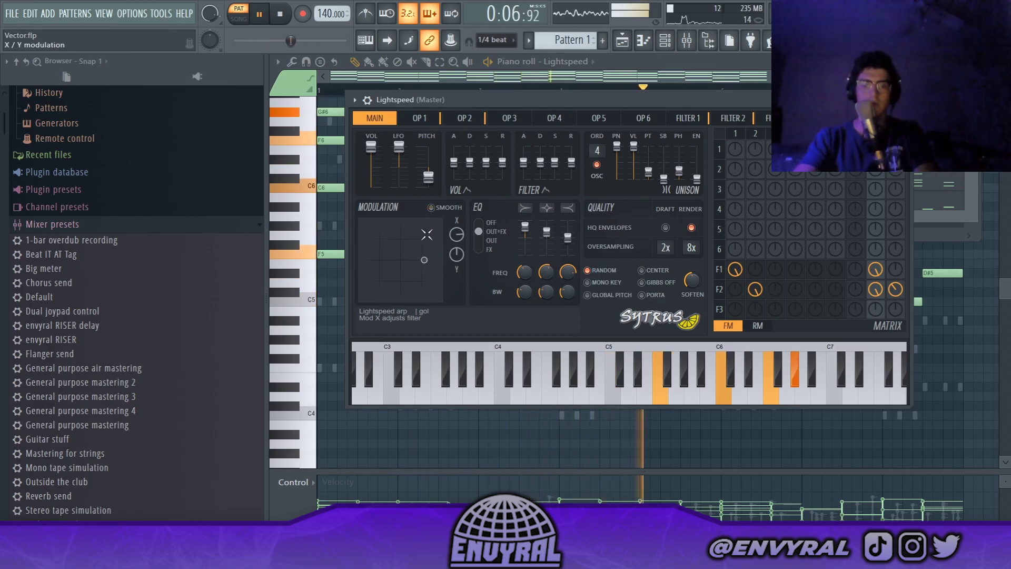
left_click(418, 121)
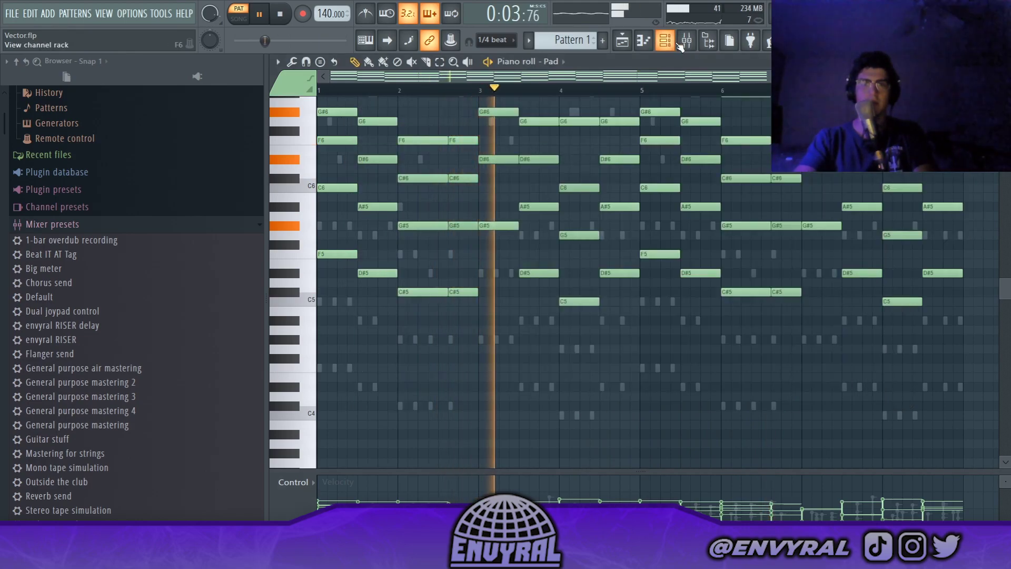
left_click(664, 40)
left_click(459, 130)
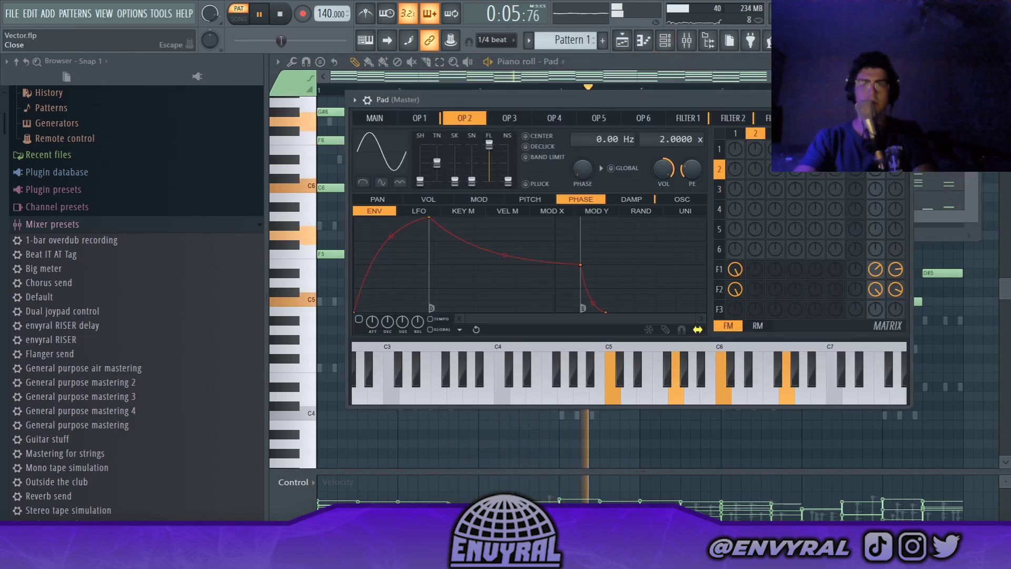
left_click(902, 100)
Listen to the Pad chords together with the Pluck Disturbed channel and mute the Short-Step 2 GOL channel.
left_click(412, 181)
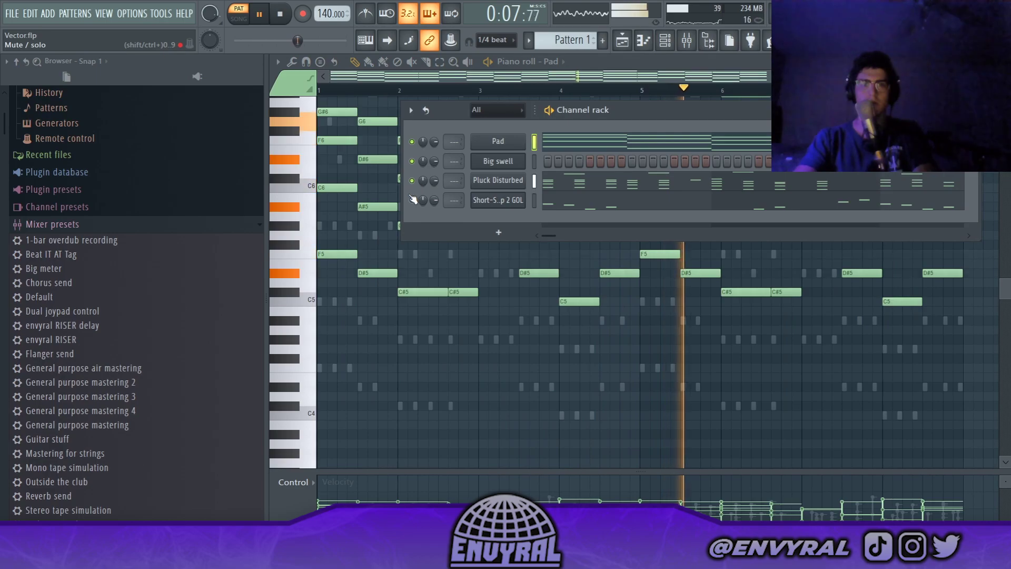
left_click(534, 161)
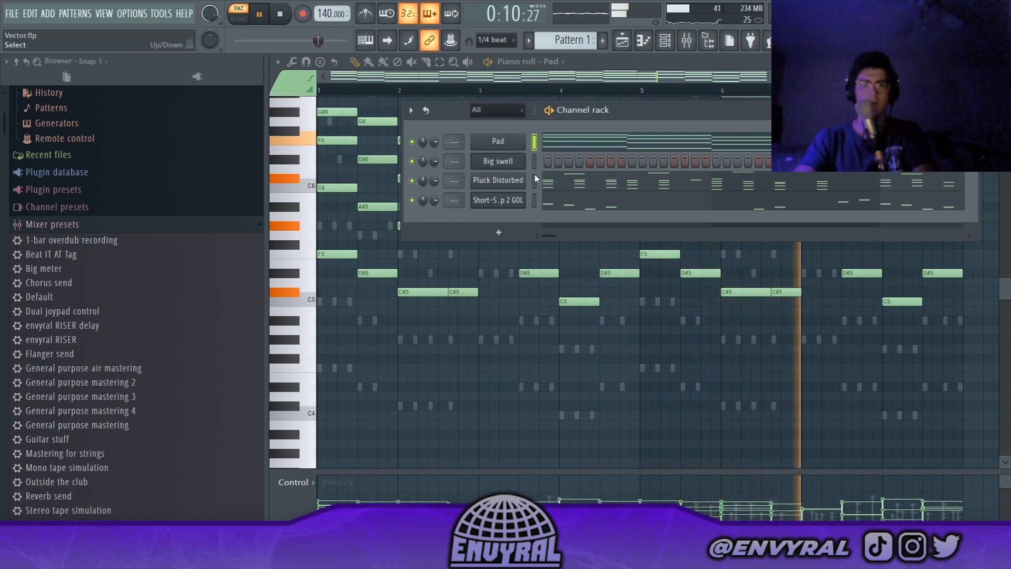
left_click(412, 201)
key("space")
Open the Big swell Harmor channel, look through its advanced settings and load the Keybit preset.
left_click(499, 161)
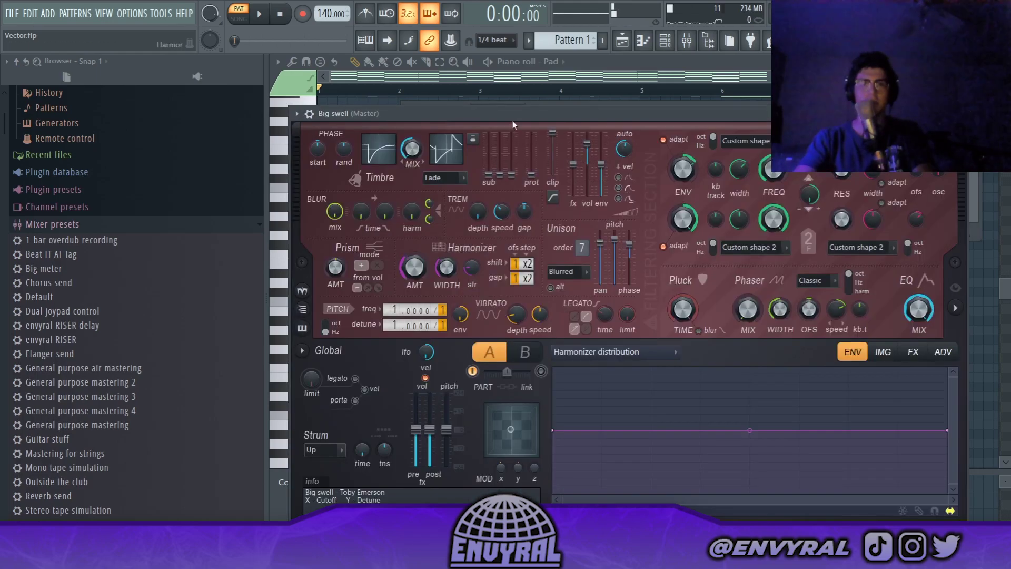
left_click_drag(513, 121, 517, 76)
left_click(945, 315)
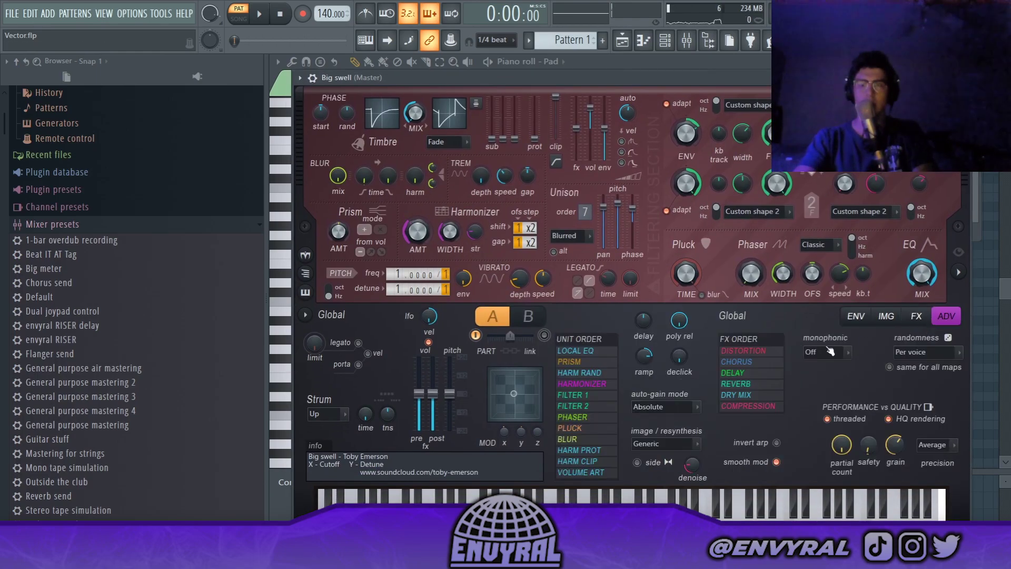
left_click(864, 320)
left_click(907, 77)
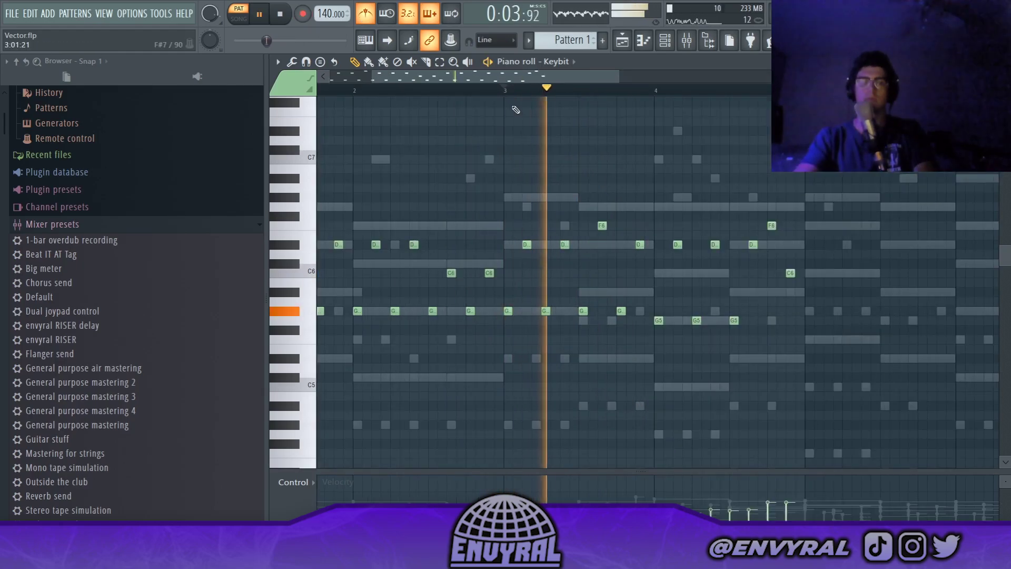
Replace the first two G5 notes of bar 4 with C6 notes in the Keybit melody and replay it.
key("space")
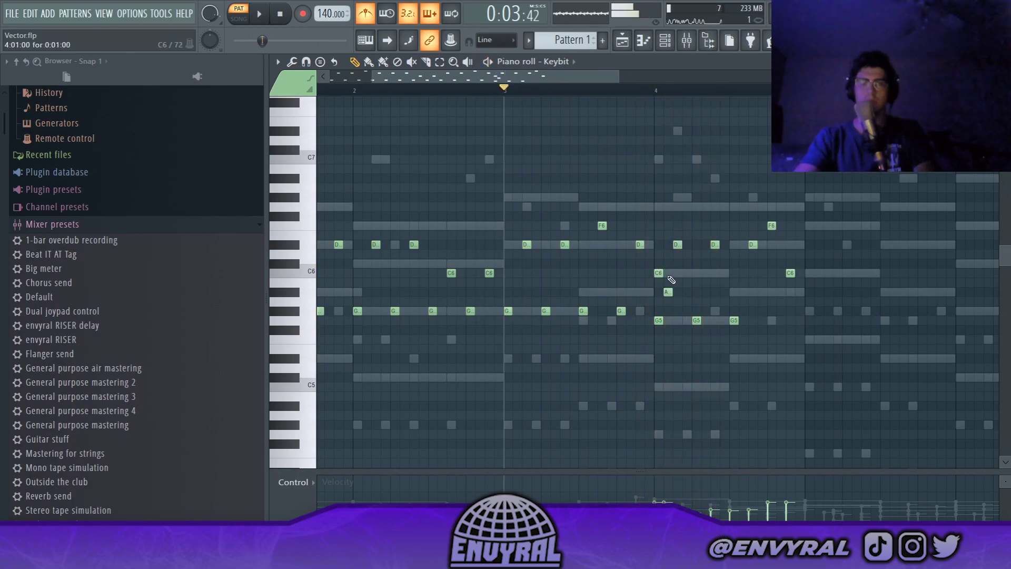
left_click(695, 273)
right_click(696, 320)
key("space")
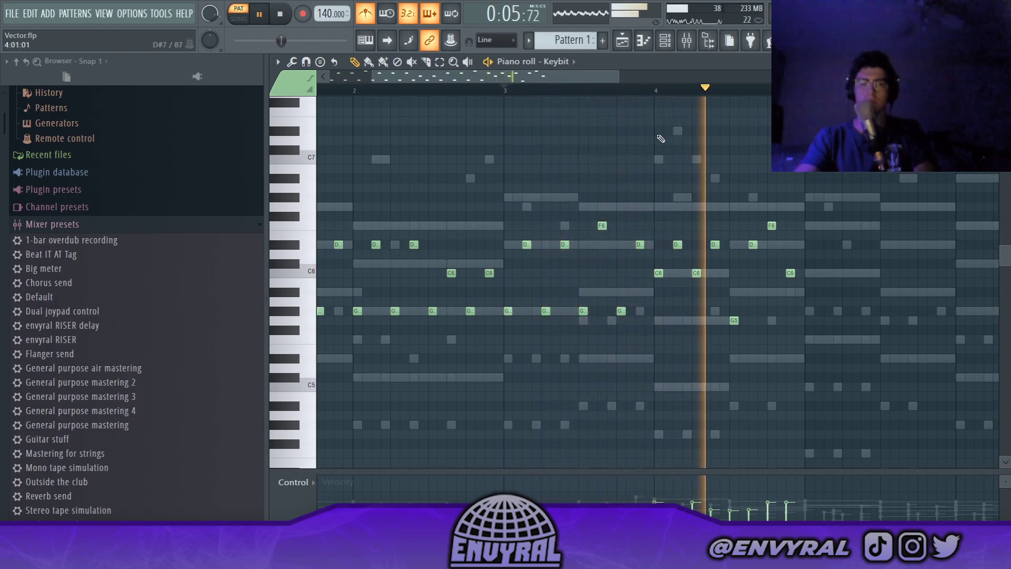
key("space")
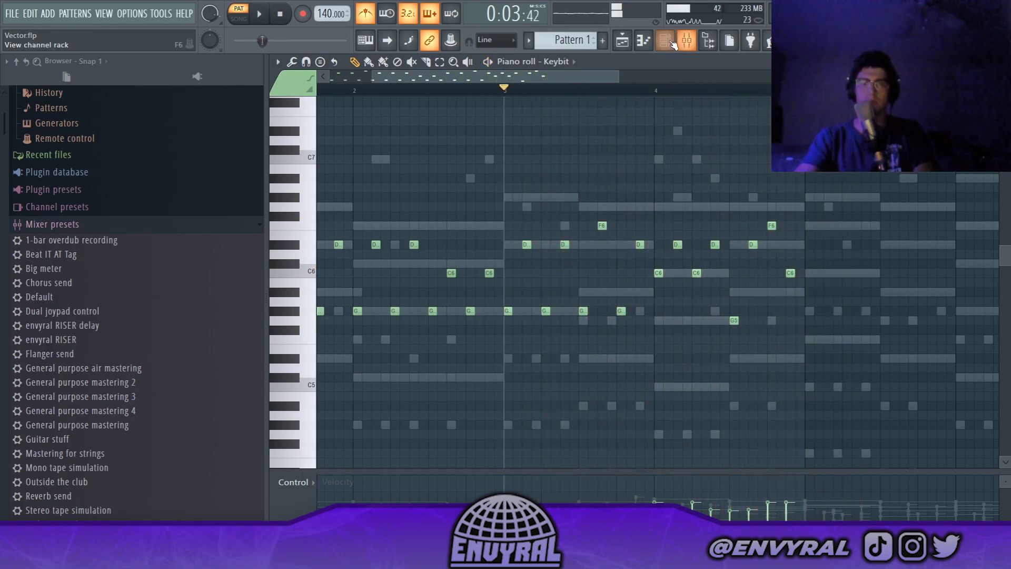
Change the Keybit channel's Harmor preset to Moonlight EP and play the melody with it.
key("F6")
left_click(519, 159)
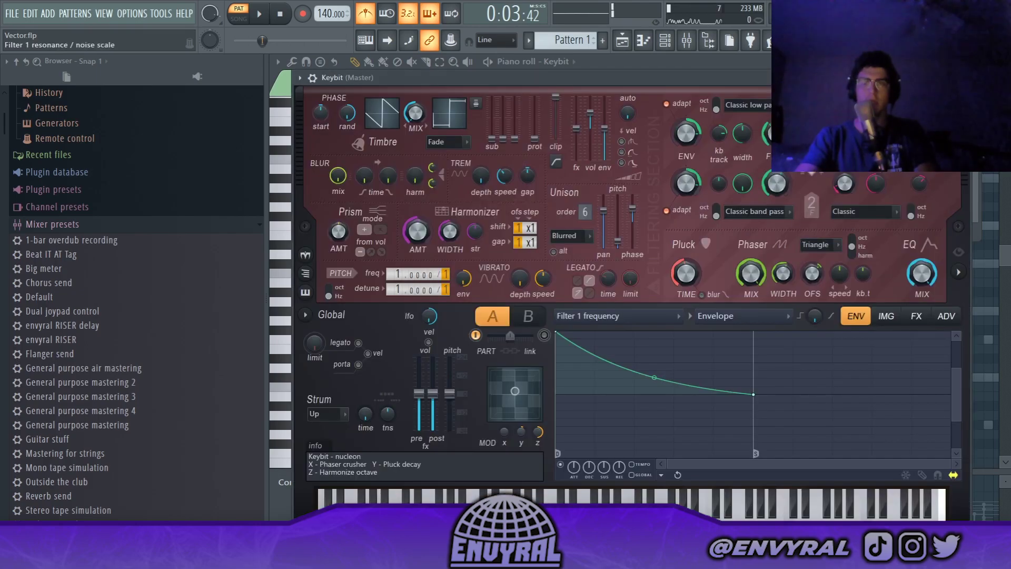
left_click(933, 77)
key("space")
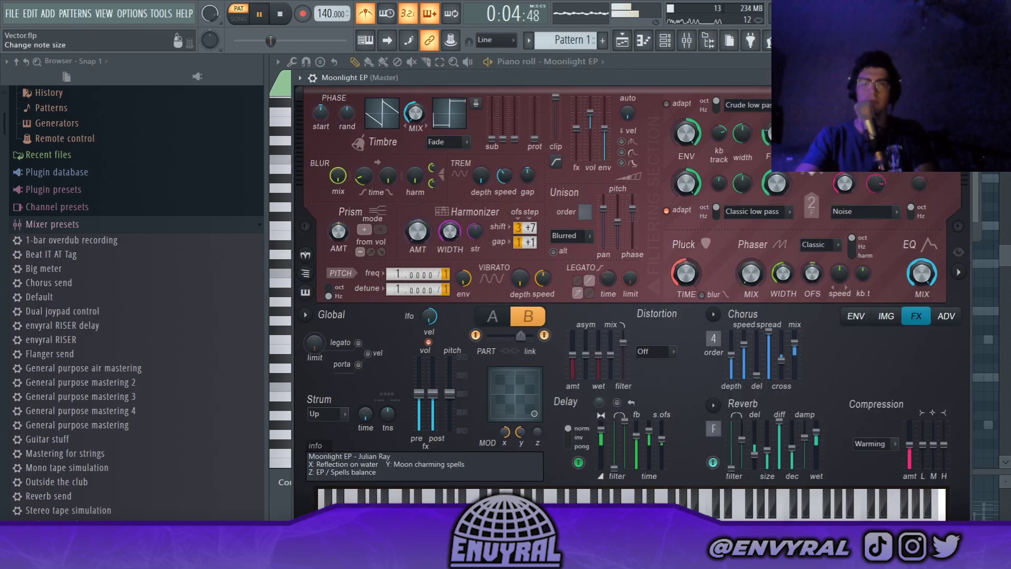
left_click(960, 78)
key("F7")
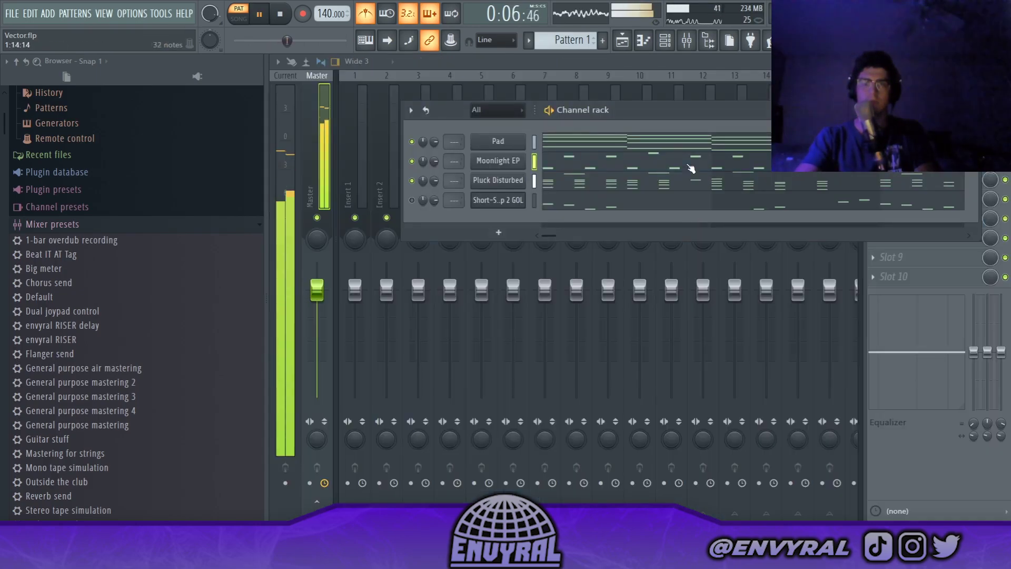
key("F7")
key("space")
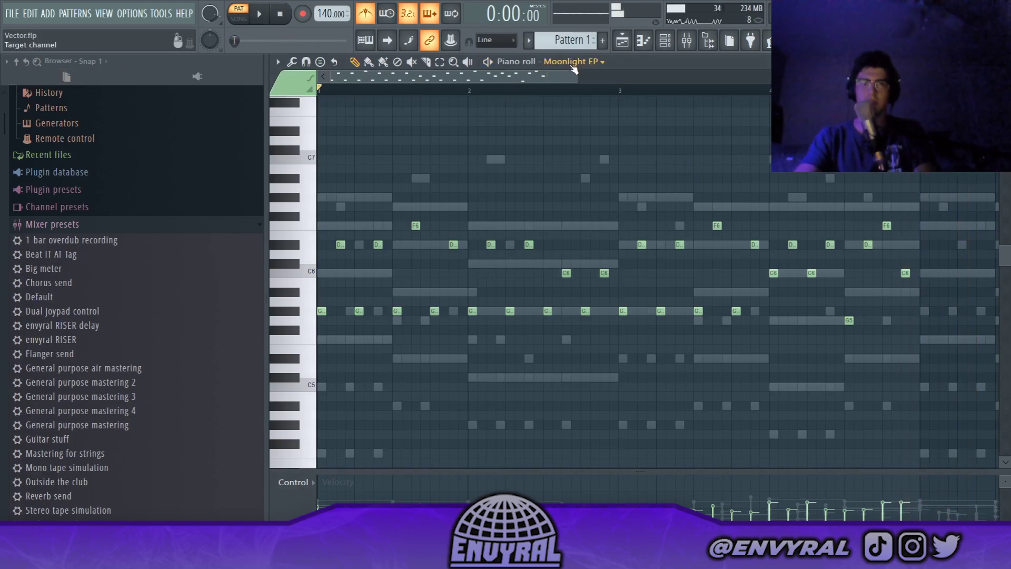
Turn off the delay effect in the Moonlight EP synth and replay the melody.
left_click_drag(573, 74, 637, 66)
left_click(664, 41)
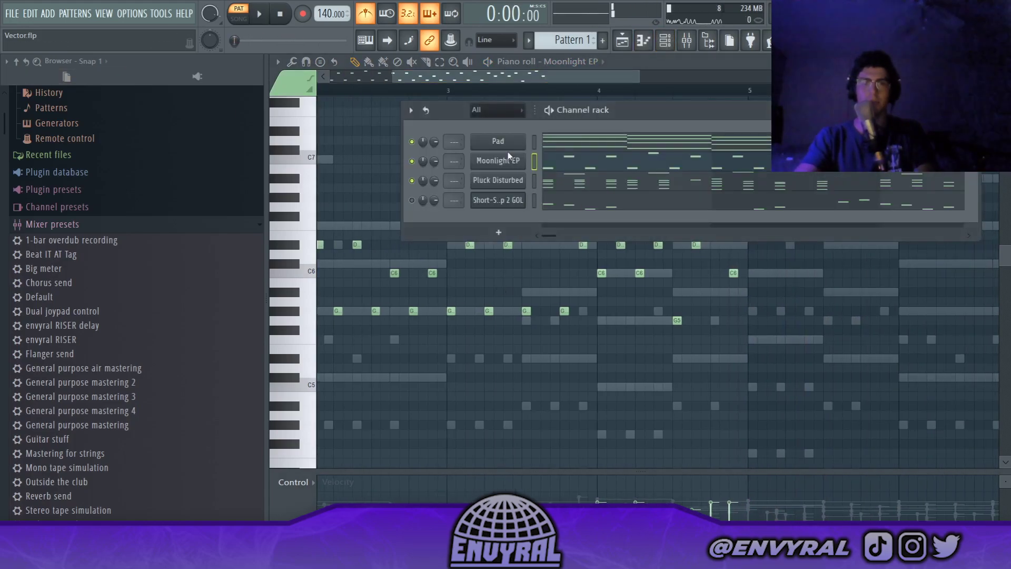
left_click(498, 161)
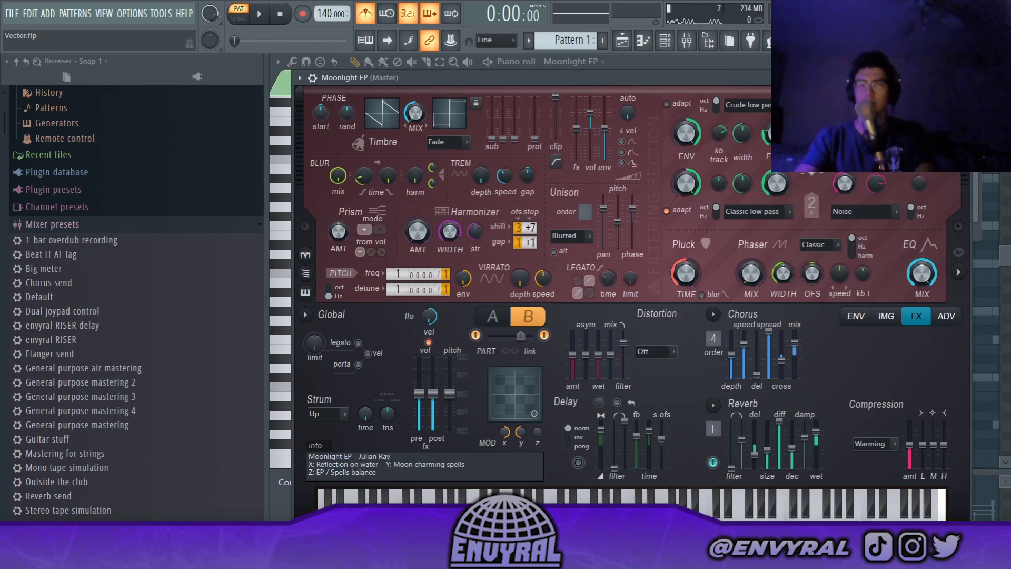
left_click(961, 78)
key("space")
left_click(637, 164)
left_click(636, 164)
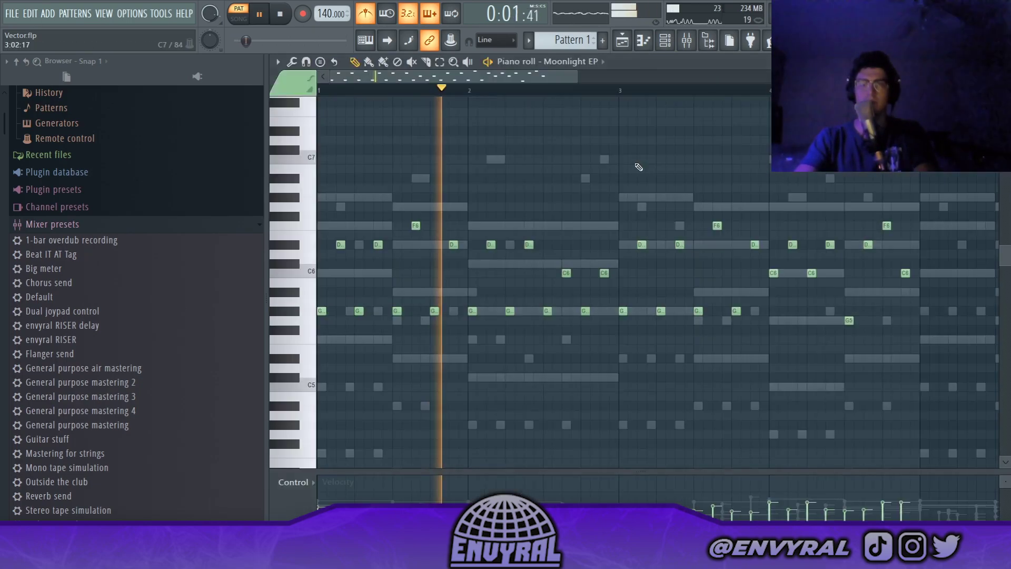
scroll(580, 77, "down", 3)
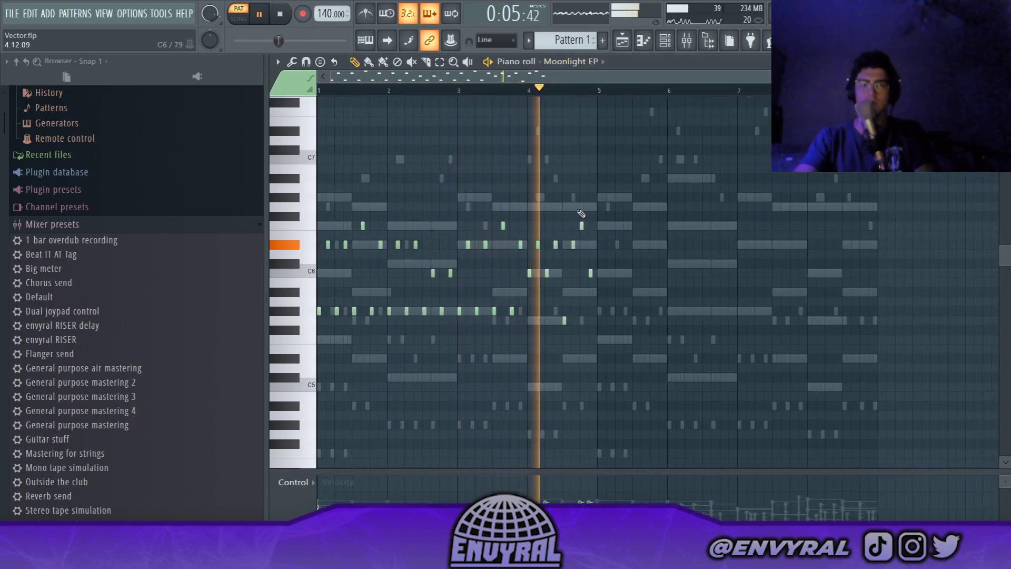
key("space")
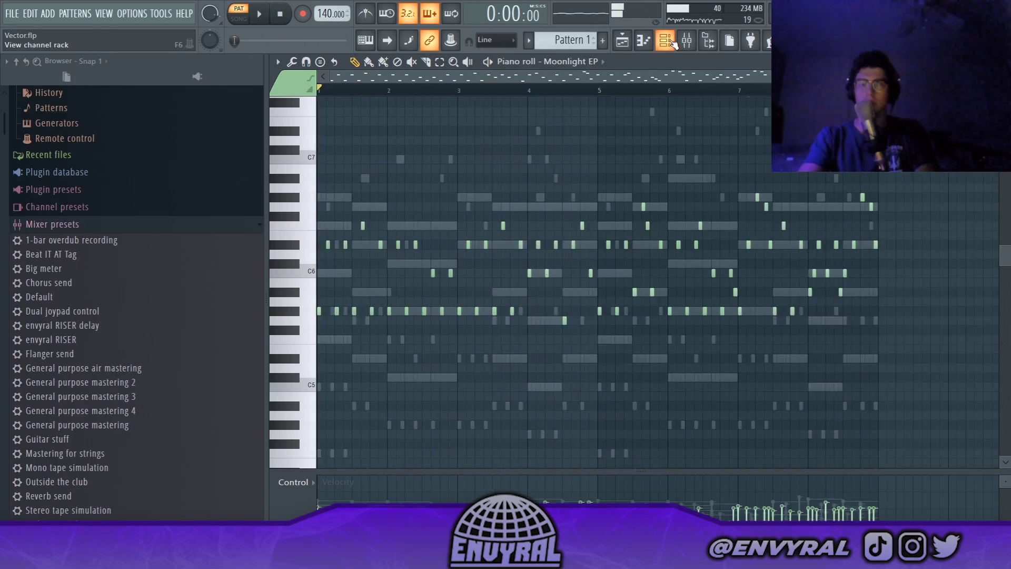
Rename the Moonlight EP channel as pluck 12.
left_click(672, 43)
right_click(523, 170)
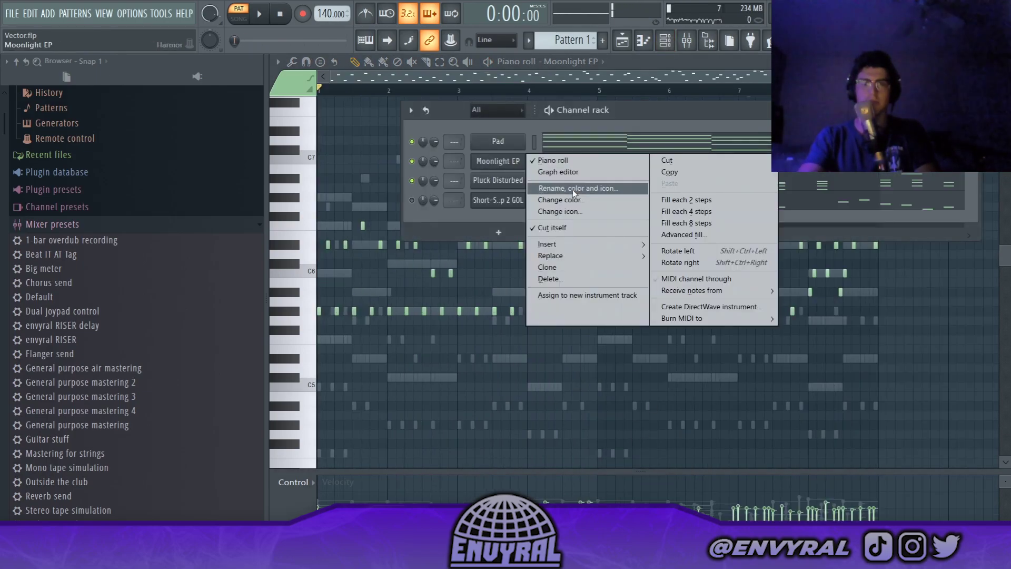
left_click(574, 188)
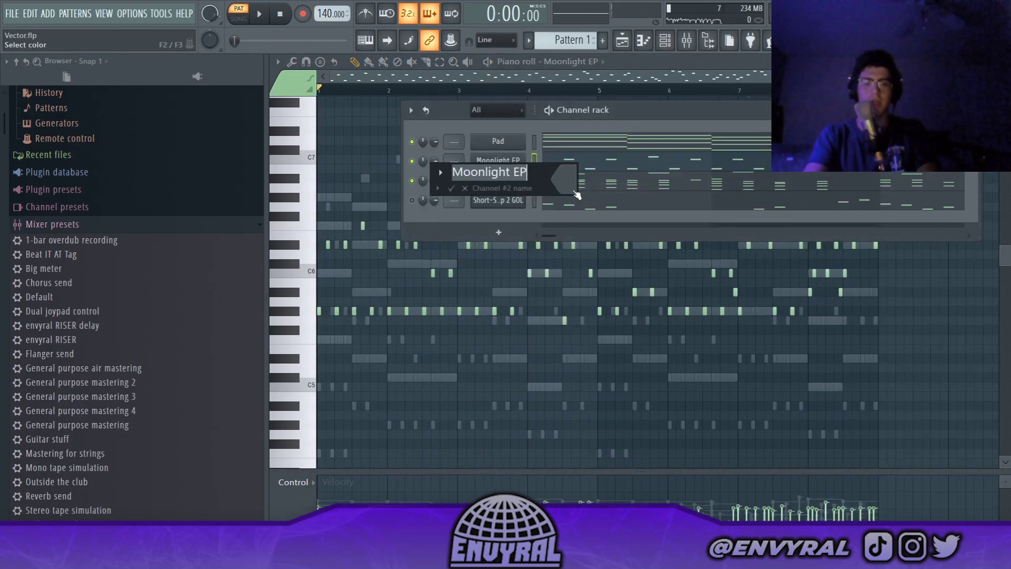
type("pl")
type("uck 12")
key("Return")
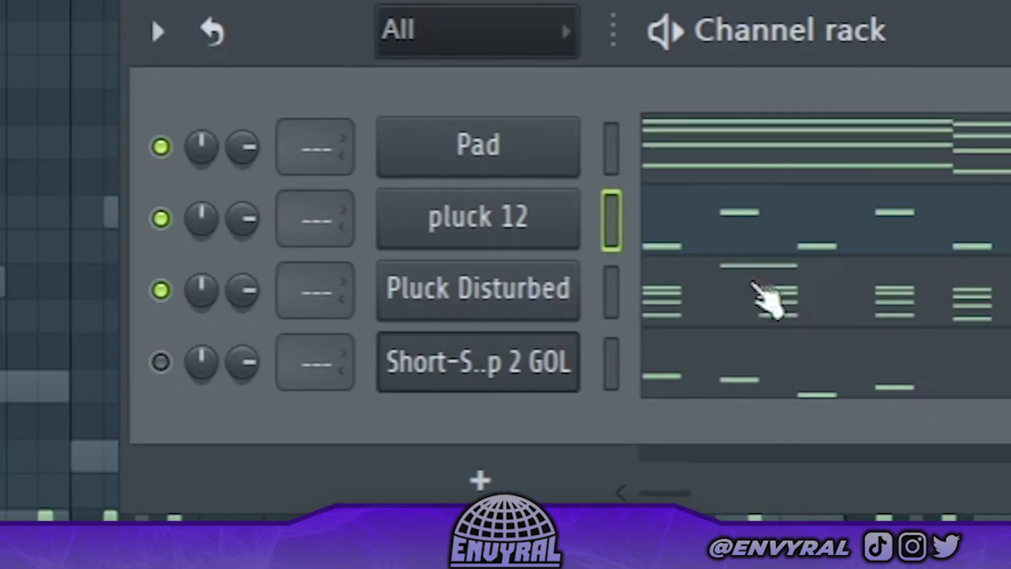
Open the name and color editor of the pluck 12 channel and accept it.
right_click(507, 230)
left_click(674, 324)
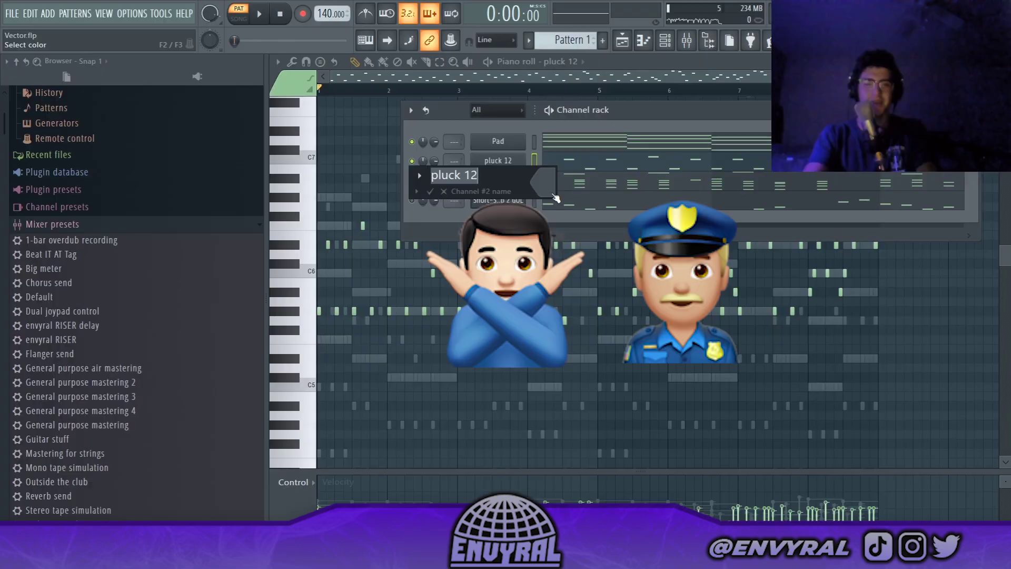
key("Return")
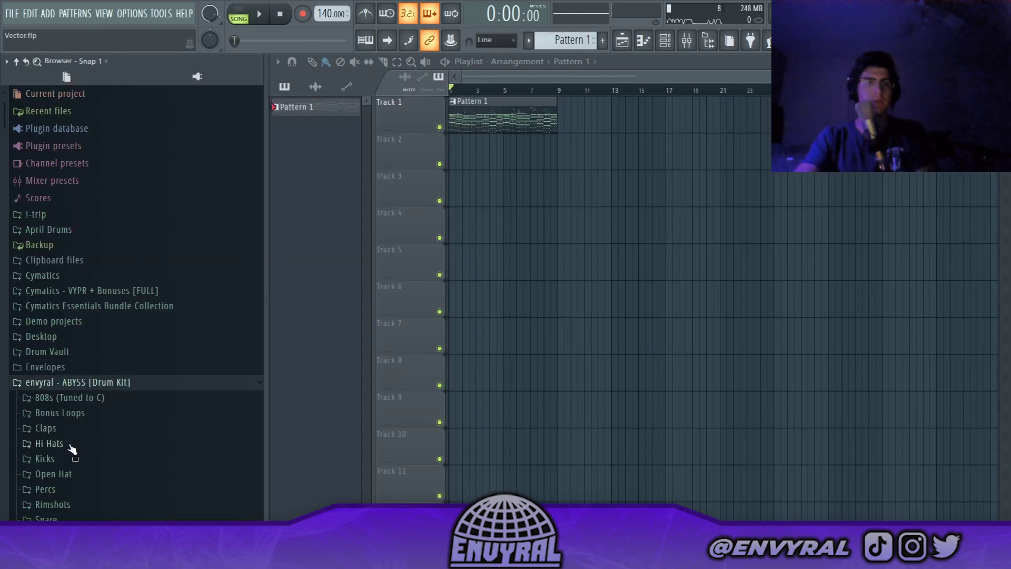
Add the Clap - Nebula sample from the envyral - TETRACTYS kit to the channel rack as a new channel.
scroll(83, 255, "down", 5)
scroll(99, 330, "up", 3)
scroll(97, 329, "down", 3)
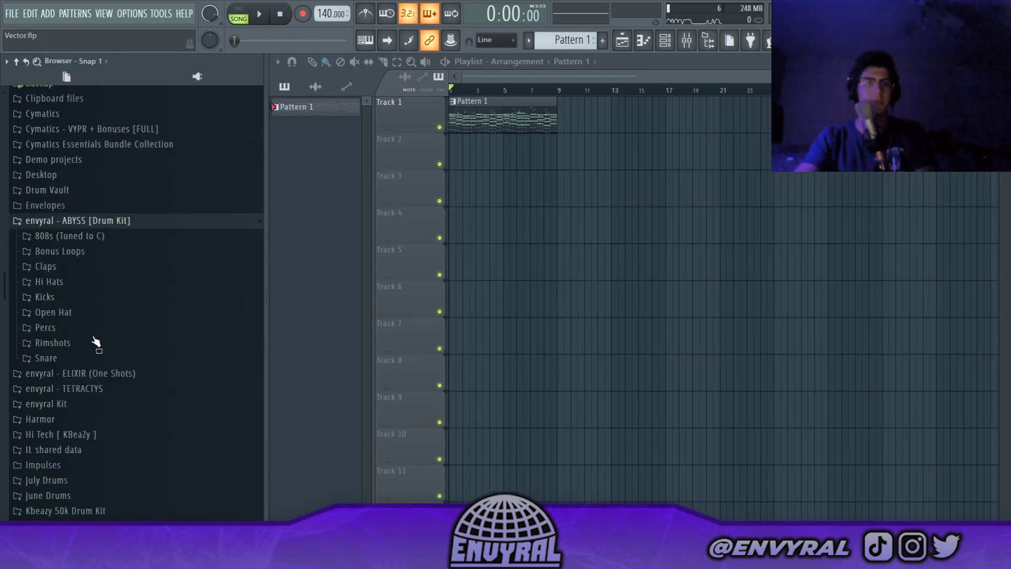
left_click_drag(64, 287, 16, 289)
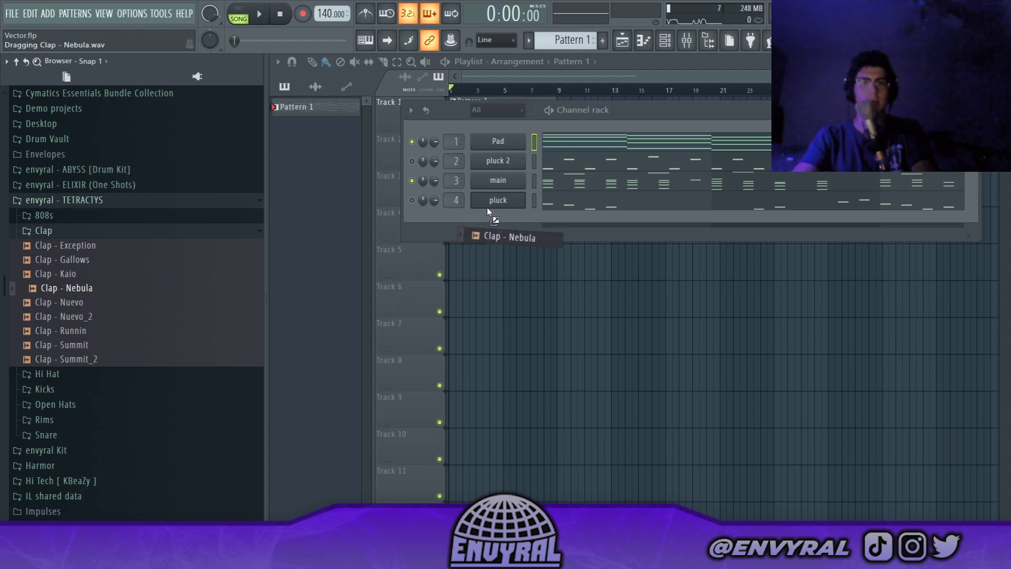
left_click_drag(488, 208, 487, 210)
Add the kit's Hi Hat - Bigger sample to the channel rack below the clap and open the 808s folder.
left_click(58, 236)
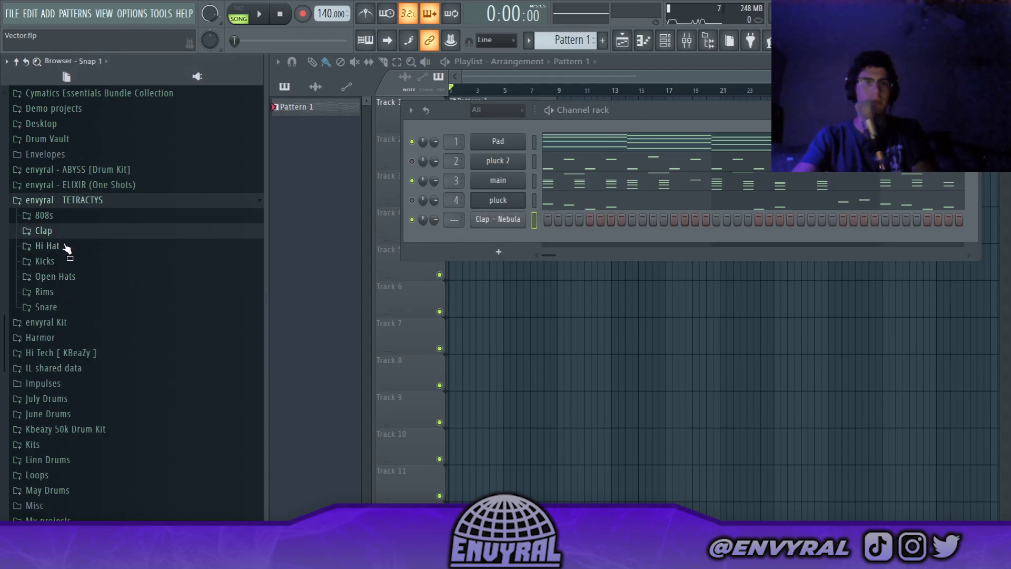
left_click(66, 248)
left_click(87, 274)
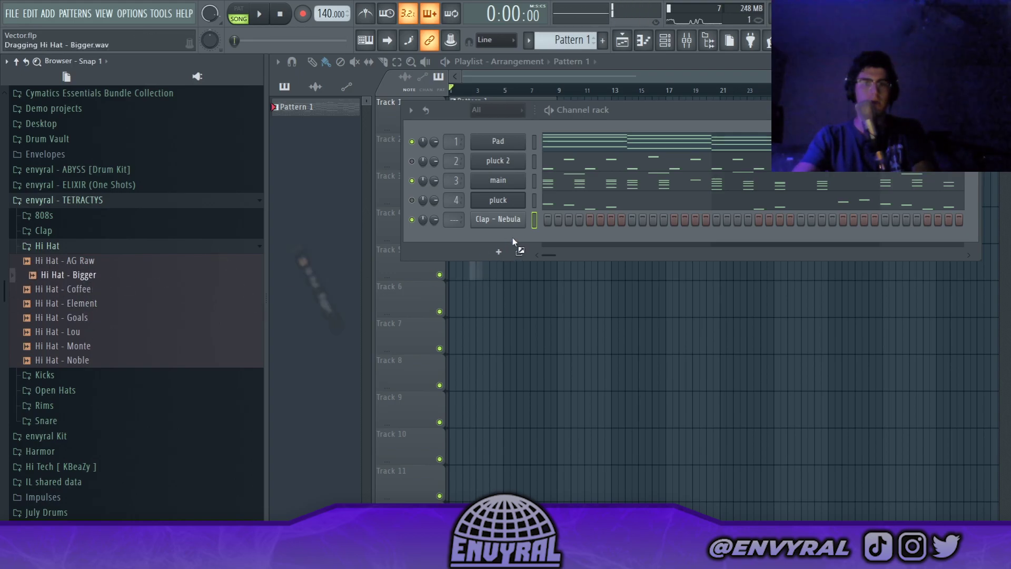
left_click_drag(512, 238, 518, 231)
left_click(44, 215)
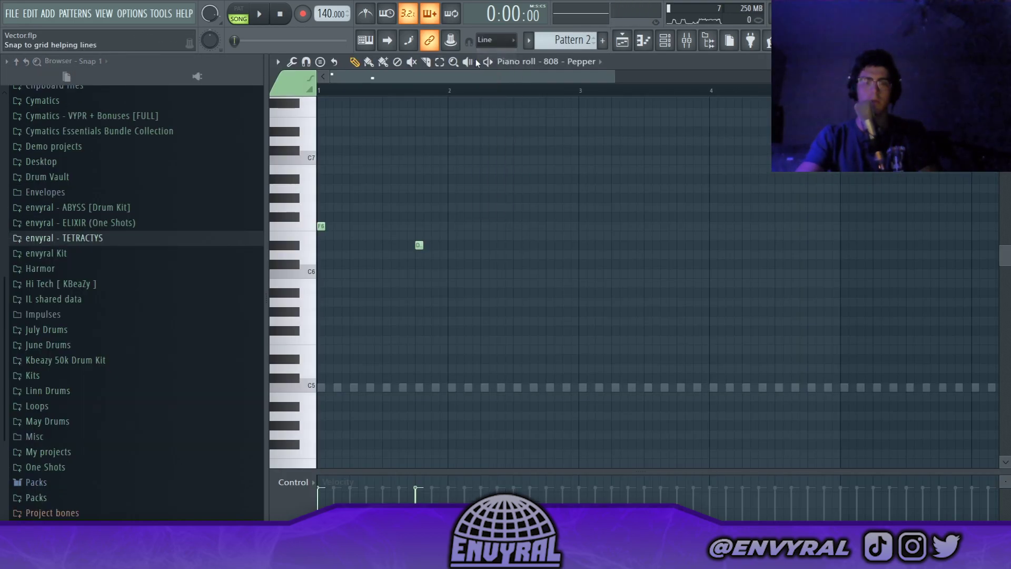
Extend the 808 - Pepper bass line during playback with C#6 notes in bar 2 and a C6 note at the start of bar 4.
key("space")
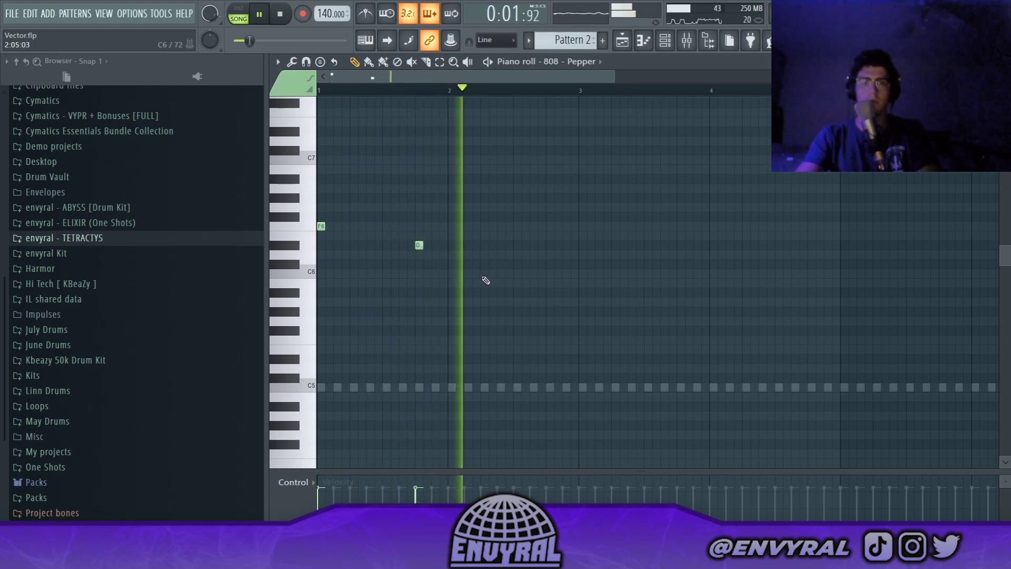
left_click(483, 253)
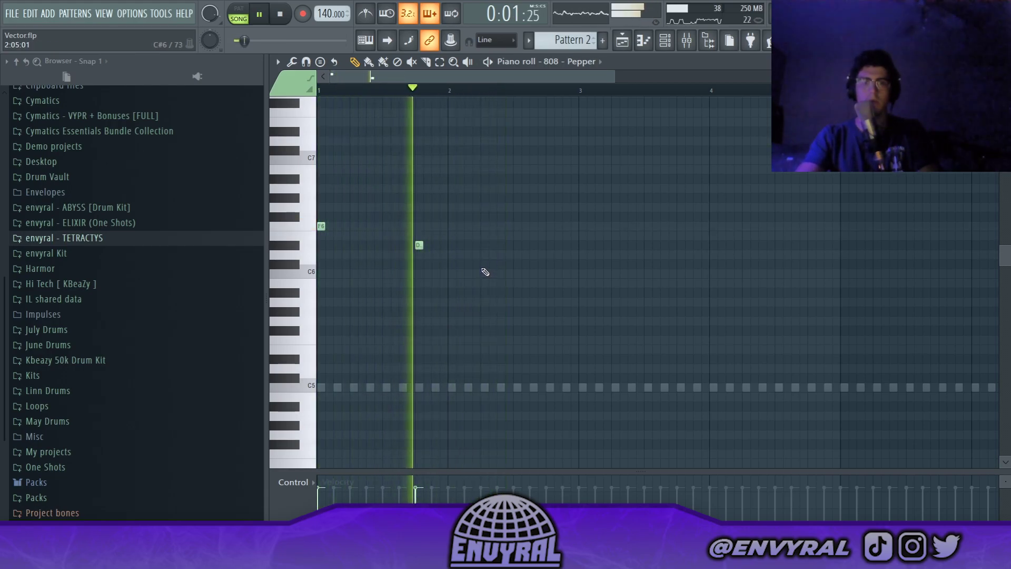
left_click(483, 264)
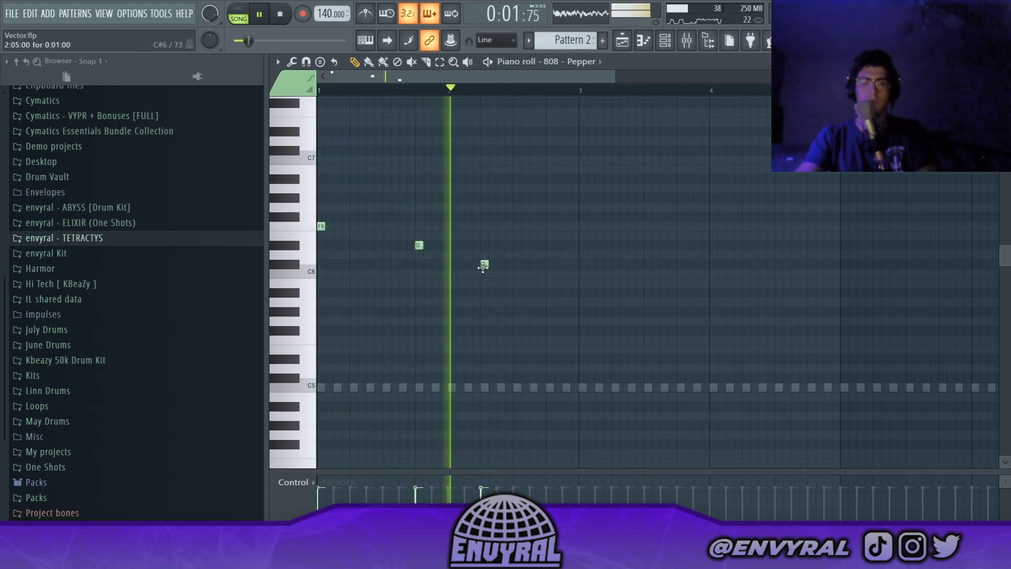
left_click(533, 263)
left_click(566, 264)
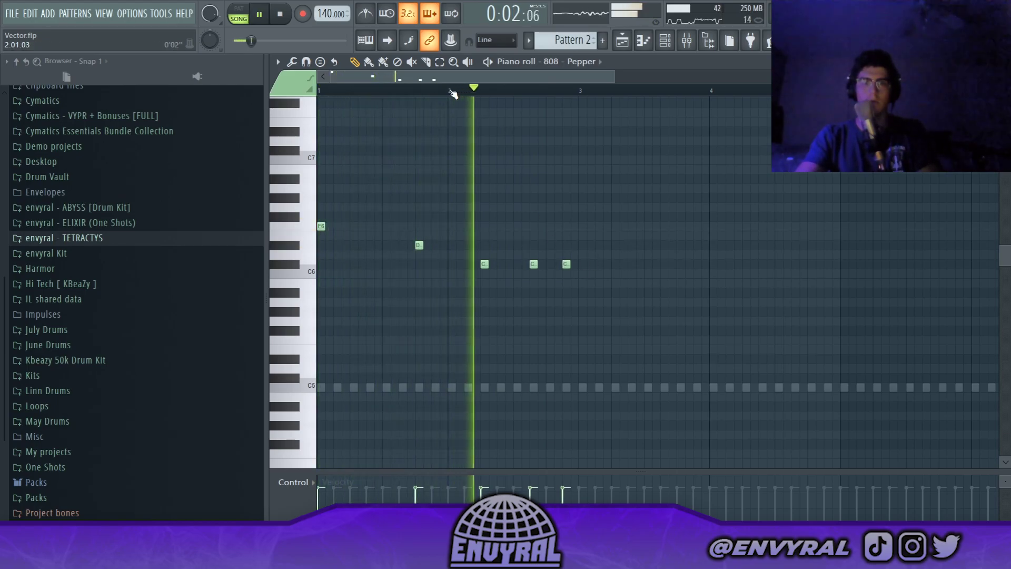
right_click(567, 265)
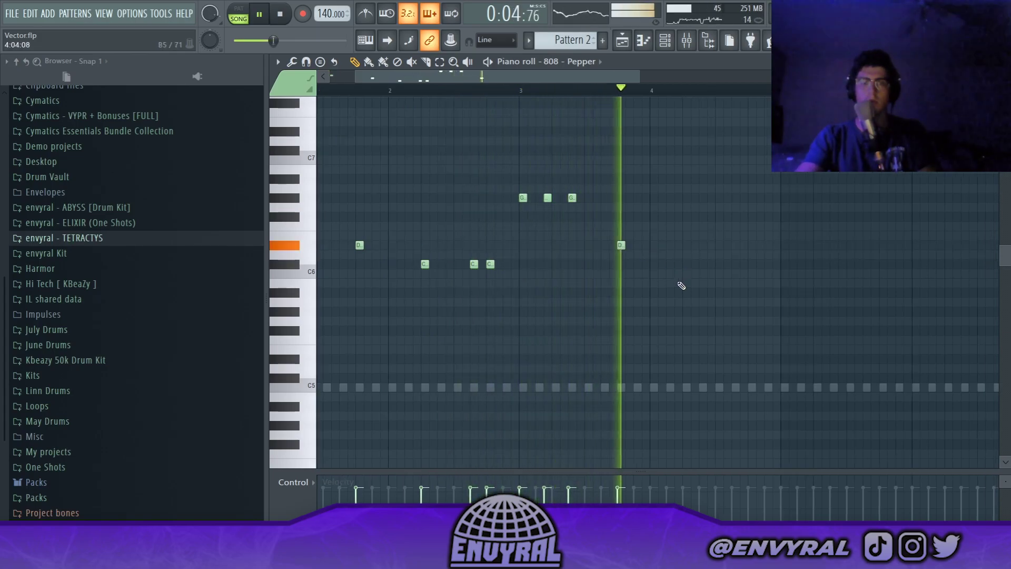
left_click_drag(662, 283, 654, 274)
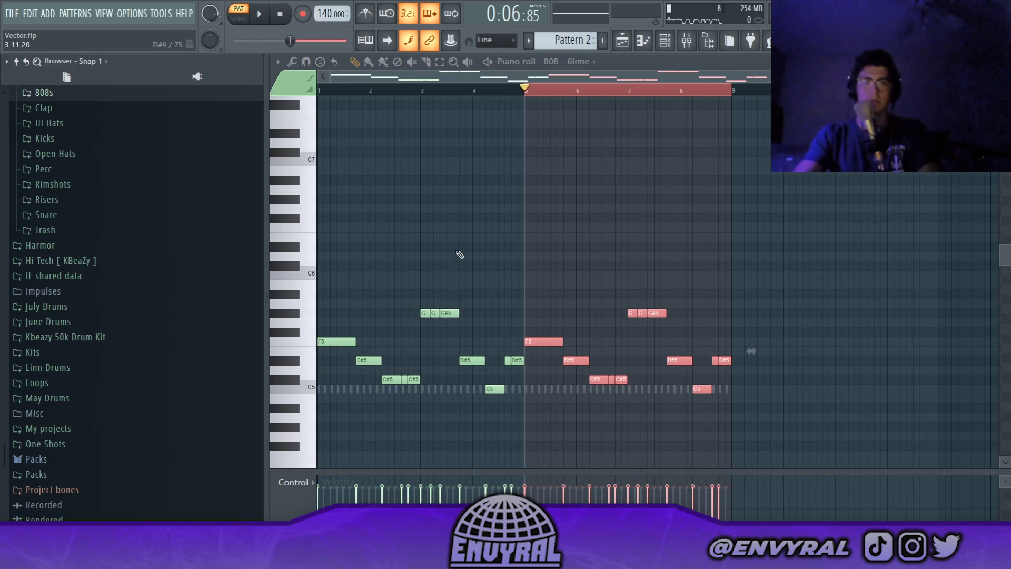
Duplicate the four-bar 808 - 6lime bass line into bars 5 to 8 and play it from bar 3.
key("ctrl+d")
key("space")
left_click(425, 91)
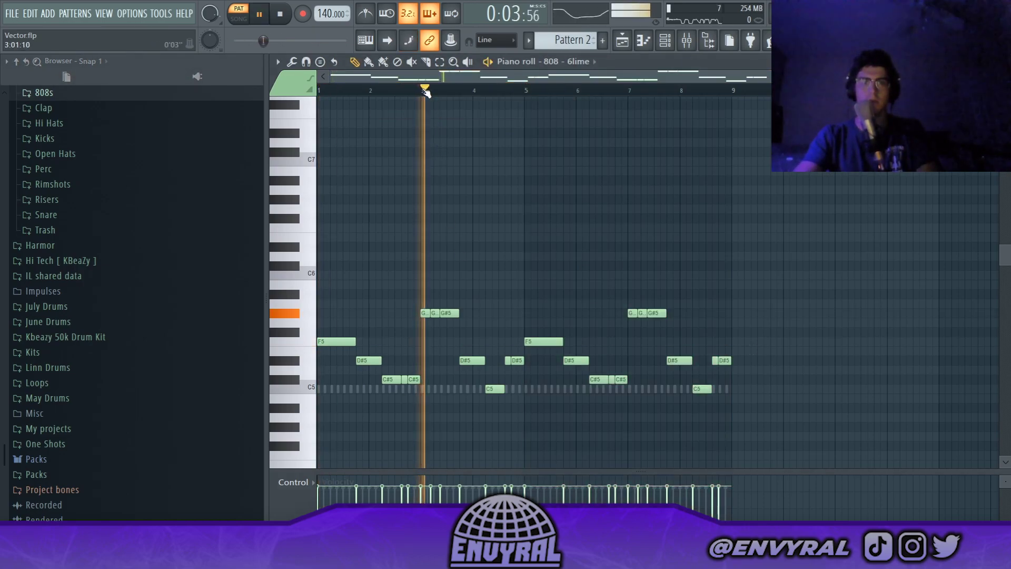
key("space")
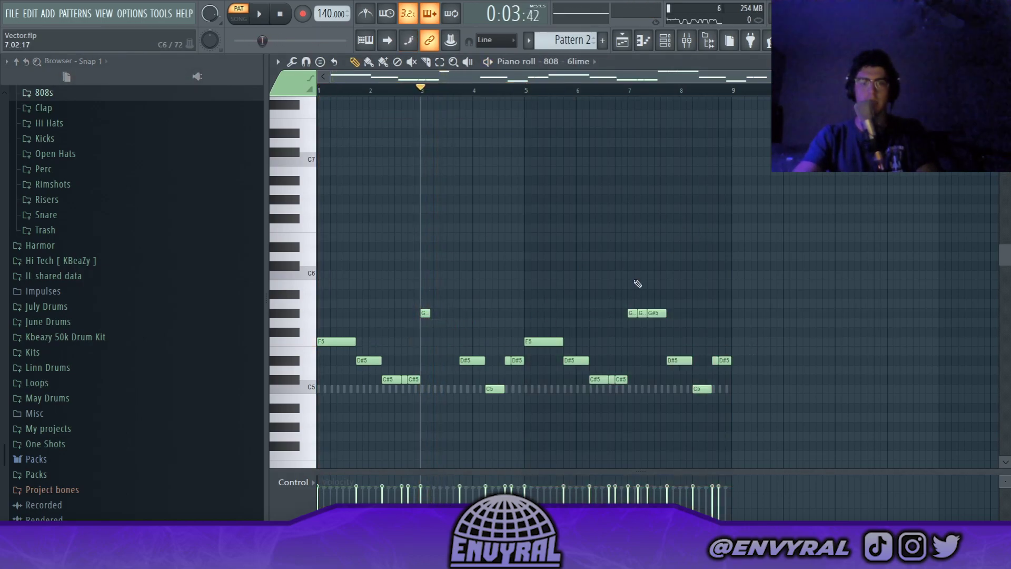
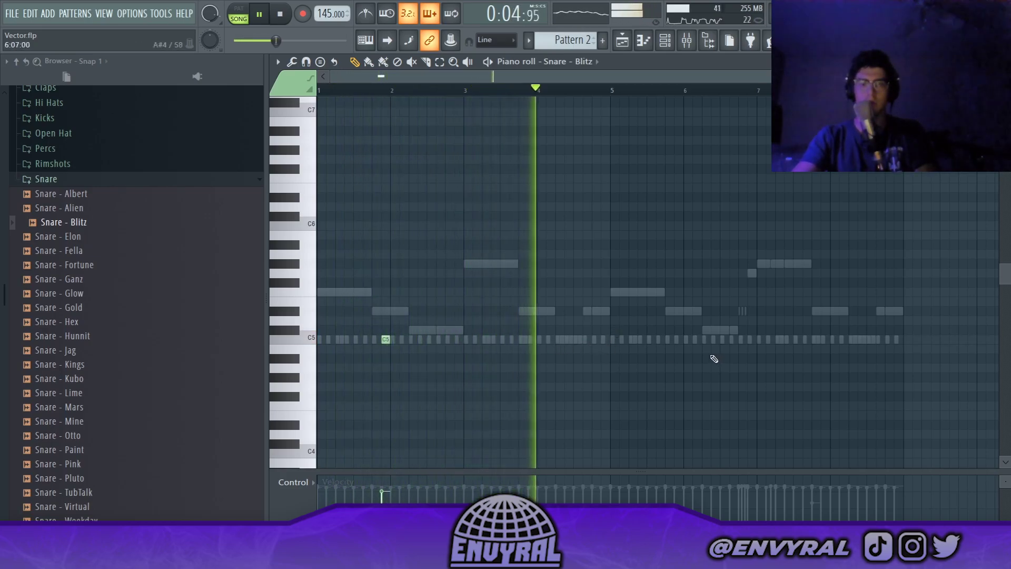
Add C5 Snare - Blitz hits late in bar 5 and early in bar 6, plus a D#5 hit at 8:11 using 1/6 beat snap.
left_click(677, 340)
left_click(695, 340)
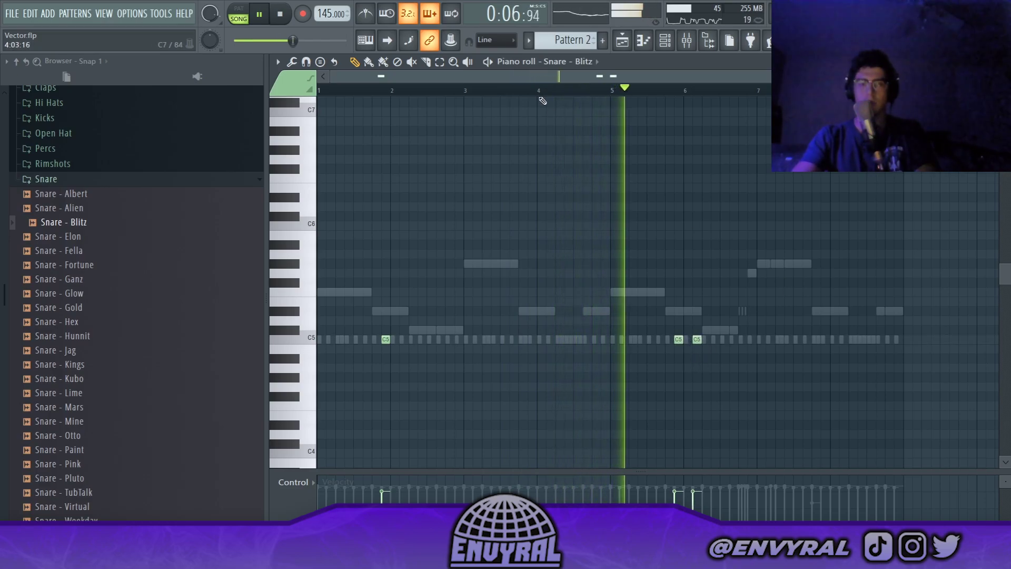
left_click(495, 40)
left_click(484, 157)
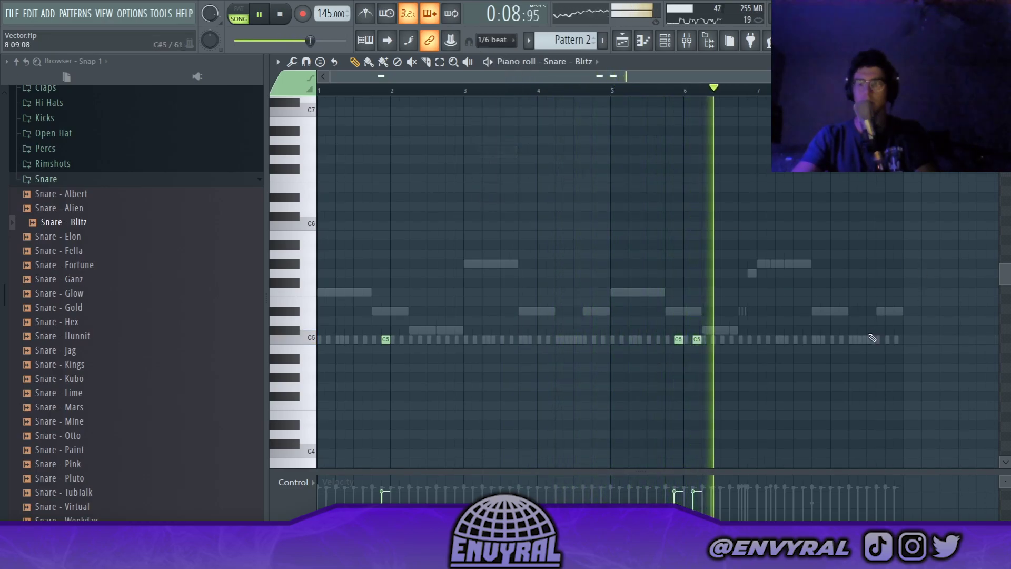
left_click_drag(890, 311, 881, 311)
double_click(885, 312)
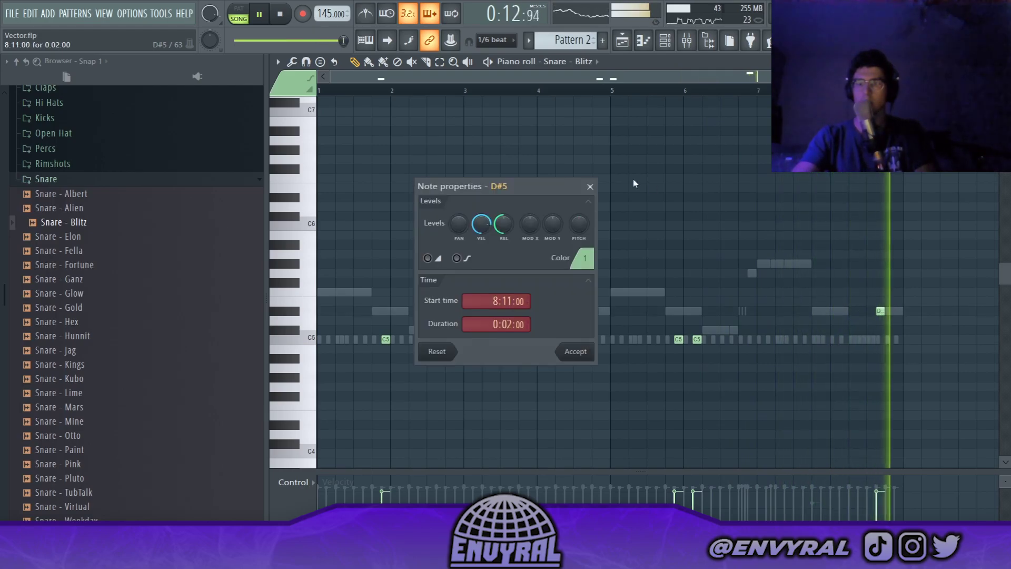
key("space")
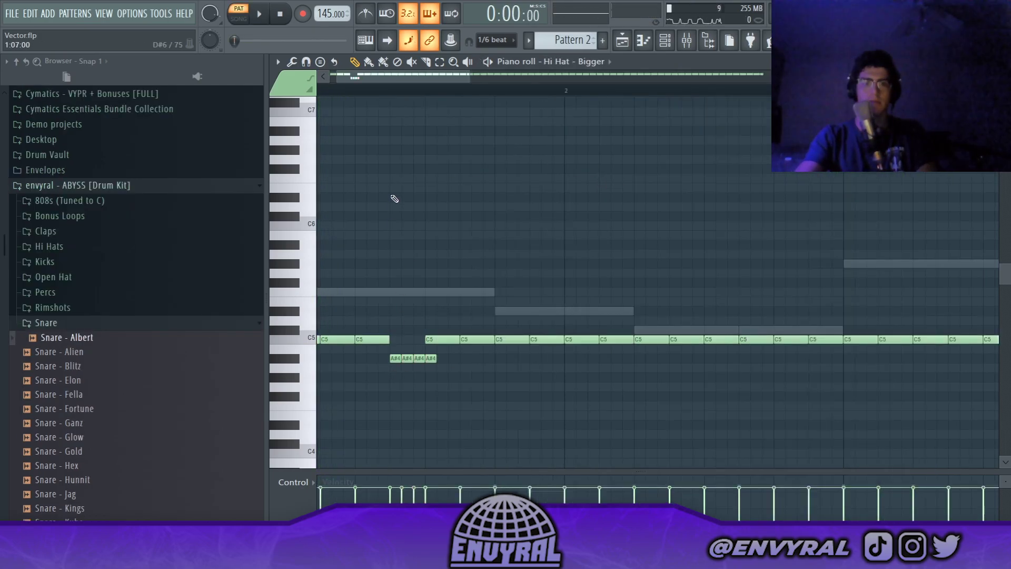
Delete the last A#4 note of the Hi Hat - Bigger roll in bar 1 and replay it, switching to song playback.
key("space")
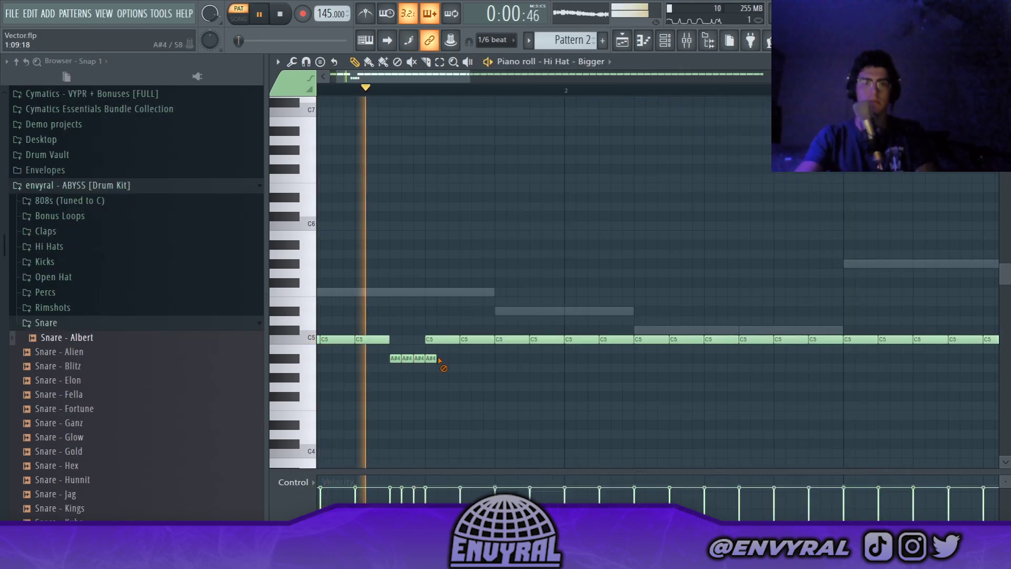
right_click(433, 360)
key("space")
key("space")
key("l")
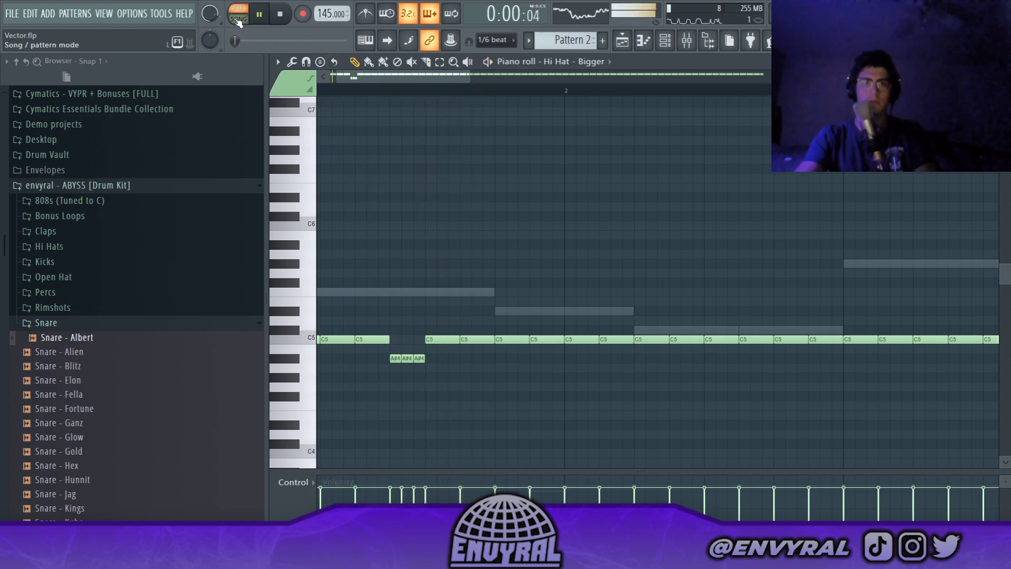
Add an F#4 hi-hat note at 1:13 and rebuild the A#4 roll as five shorter notes with 1/6 step snap.
left_click(501, 395)
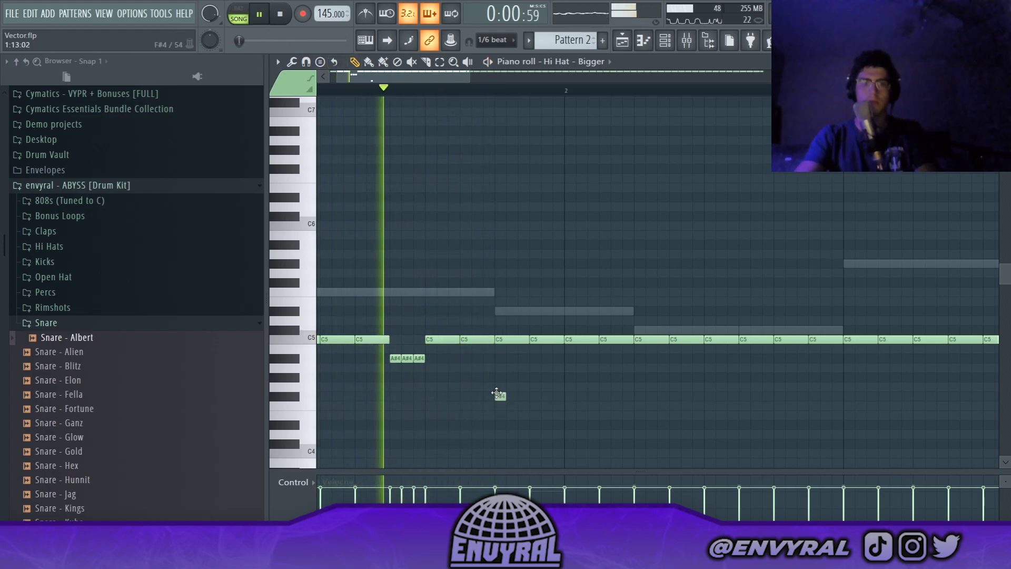
left_click(519, 38)
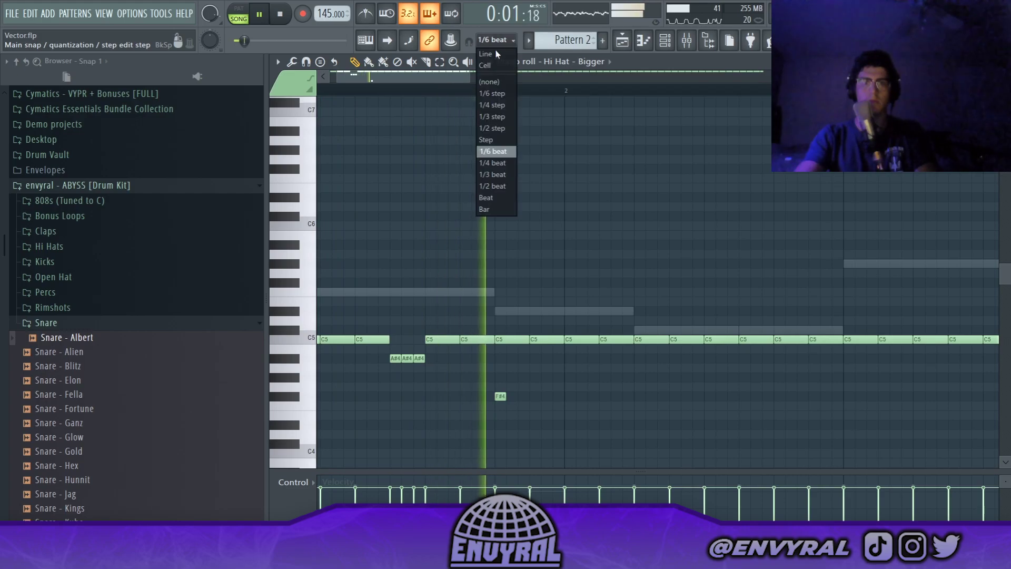
left_click(495, 93)
key("space")
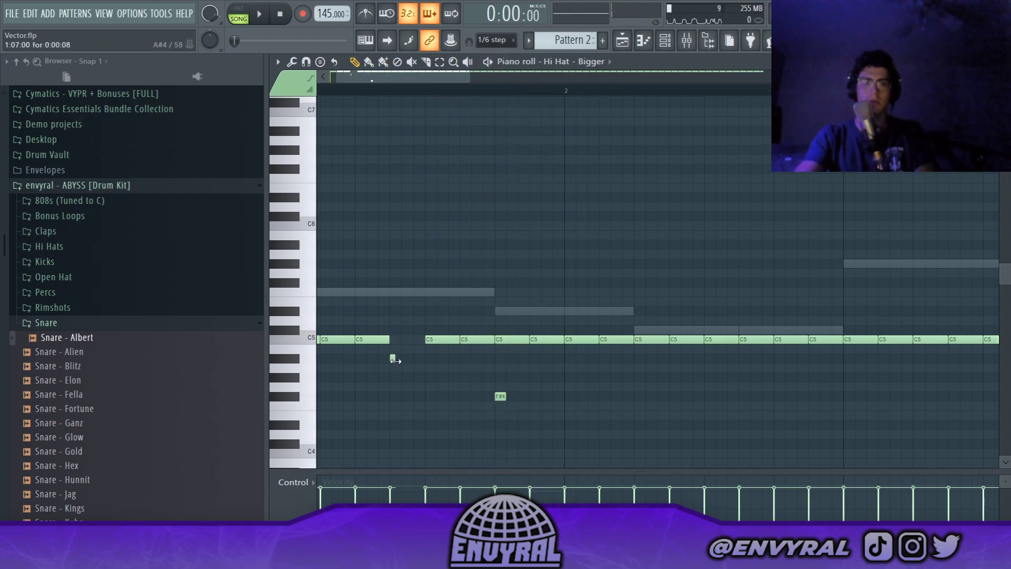
key("space")
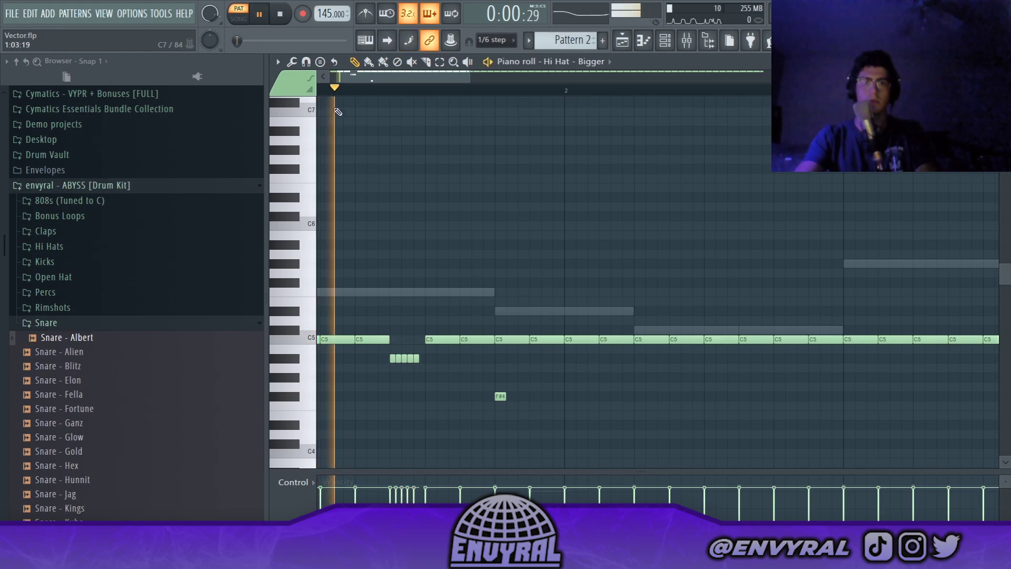
Delete the last two notes of the A#4 hi-hat roll and the F#4 note in bar 1.
left_click_drag(405, 76, 394, 77)
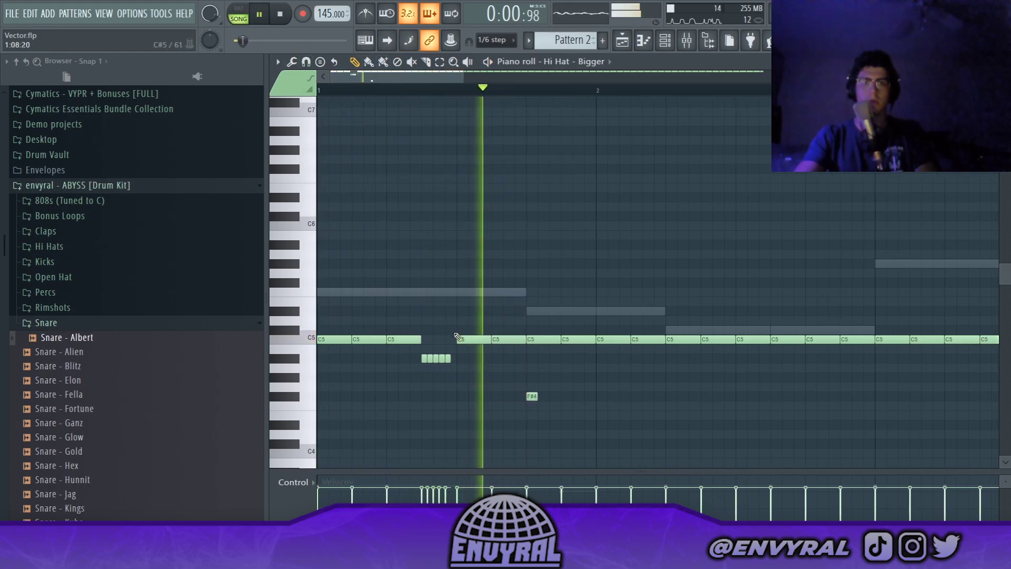
right_click(448, 359)
right_click(442, 358)
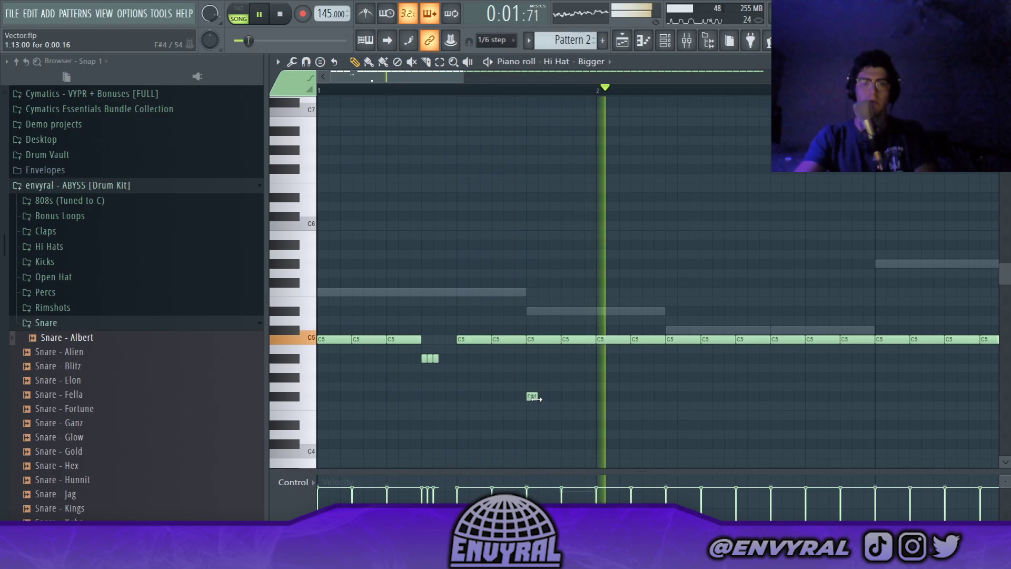
right_click(534, 398)
key("space")
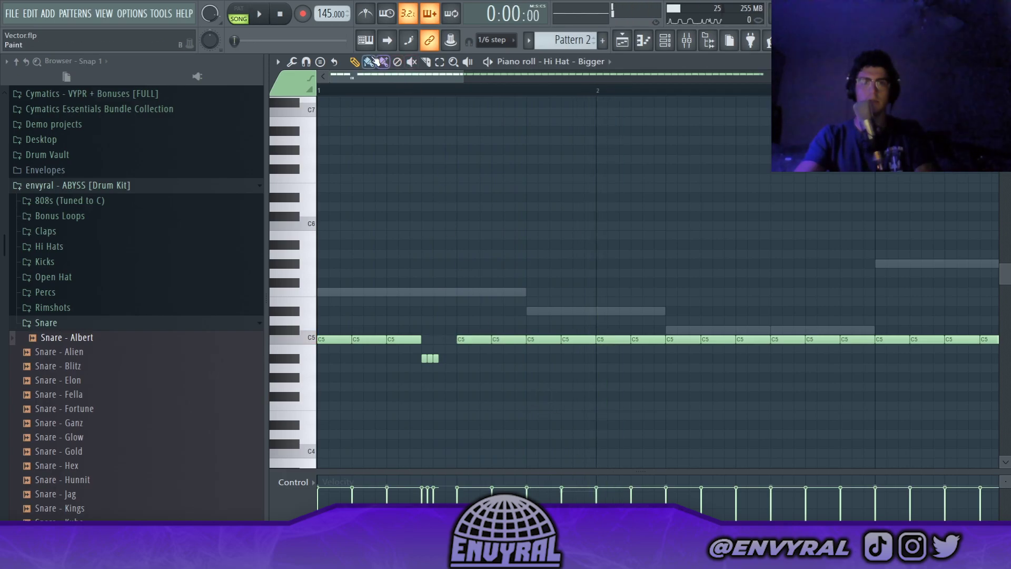
Paint a five-note G#4 hi-hat roll starting at 1:13, delete its last note and replay the beat.
key("space")
mouse_move(529, 376)
left_mouse_down()
mouse_move(602, 376)
mouse_move(591, 378)
left_mouse_up()
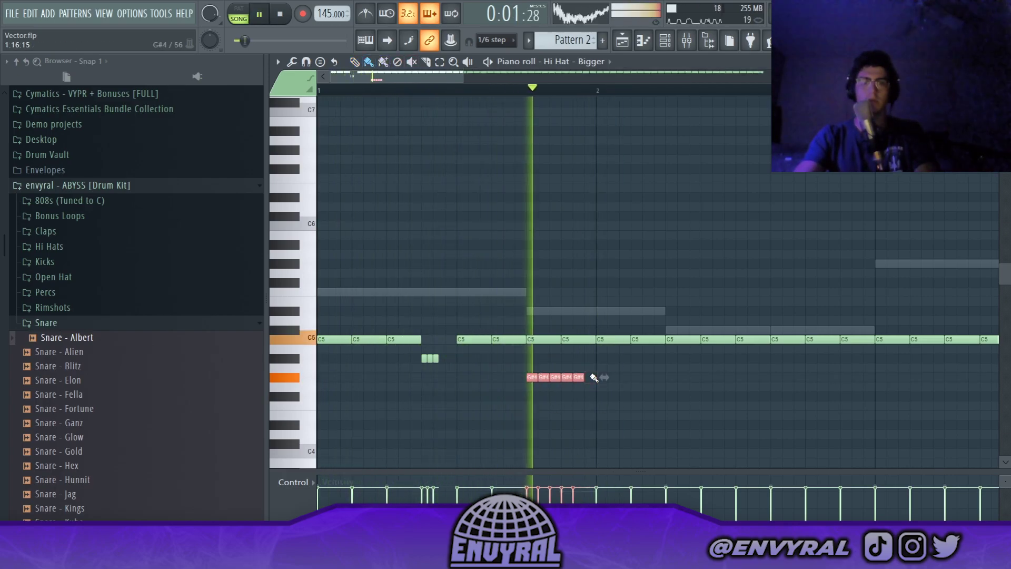
right_click(578, 380)
key("space")
key("space")
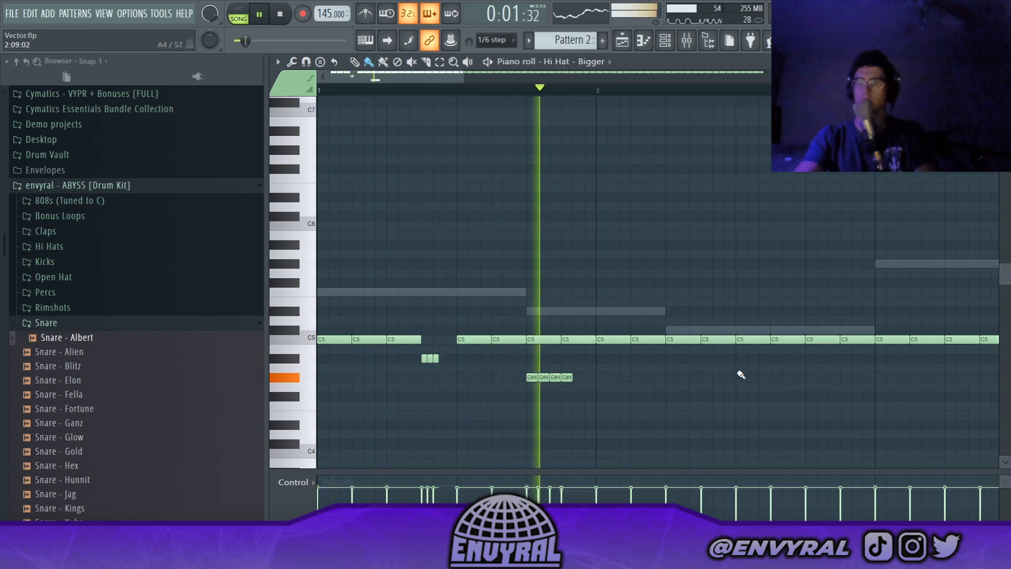
key("space")
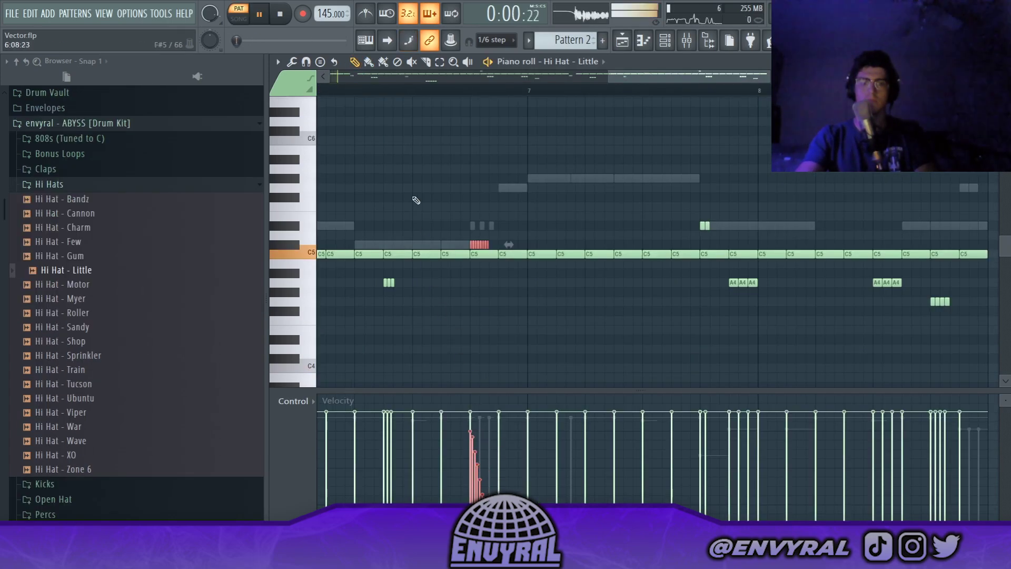
Switch to song playback and lower the selected Hi Hat - Little roll late in bar 6 to A#4.
key("l")
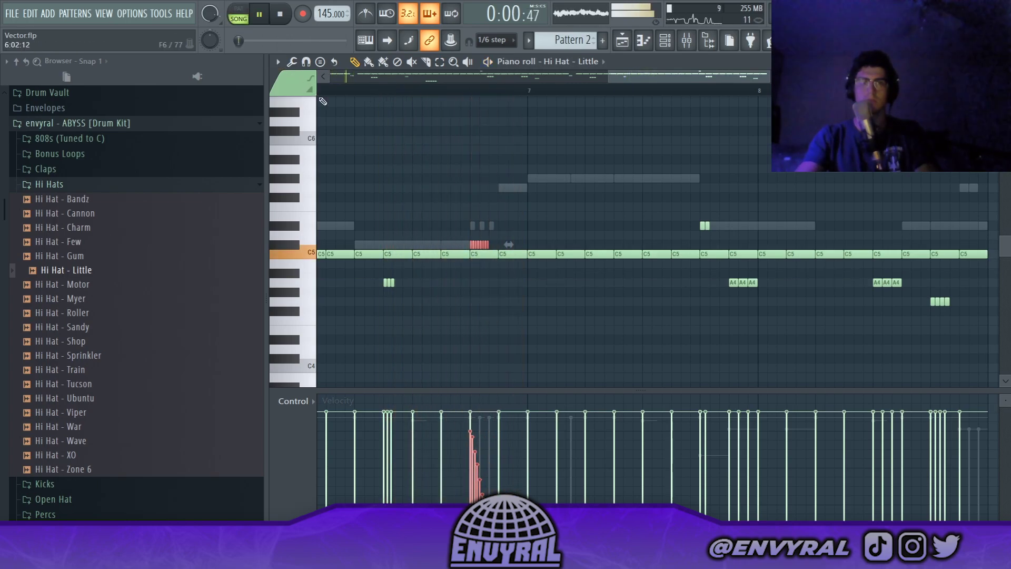
key("shift+Down")
key("shift+Down")
key("shift+Down")
key("shift+Down")
key("shift+Down")
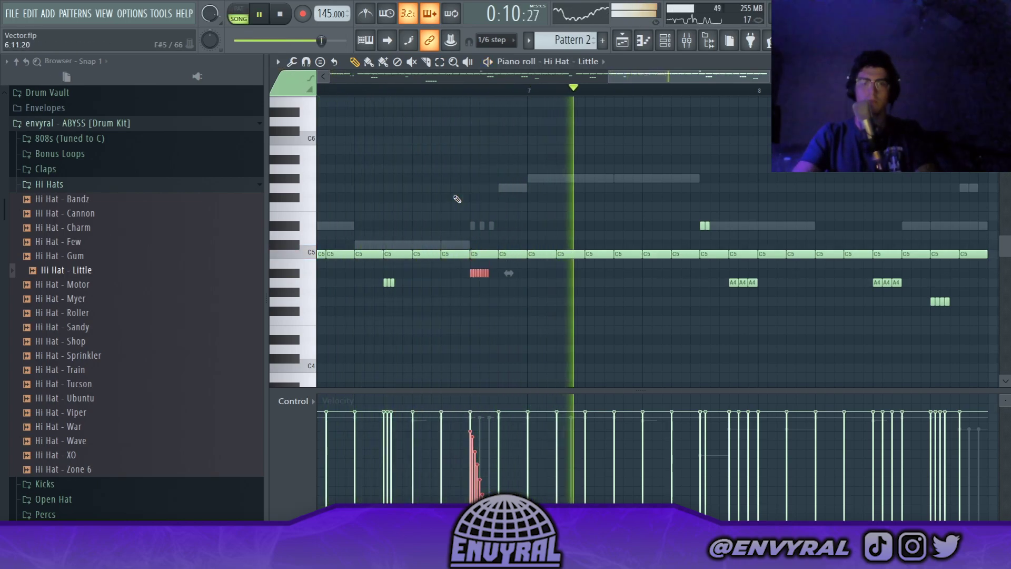
key("space")
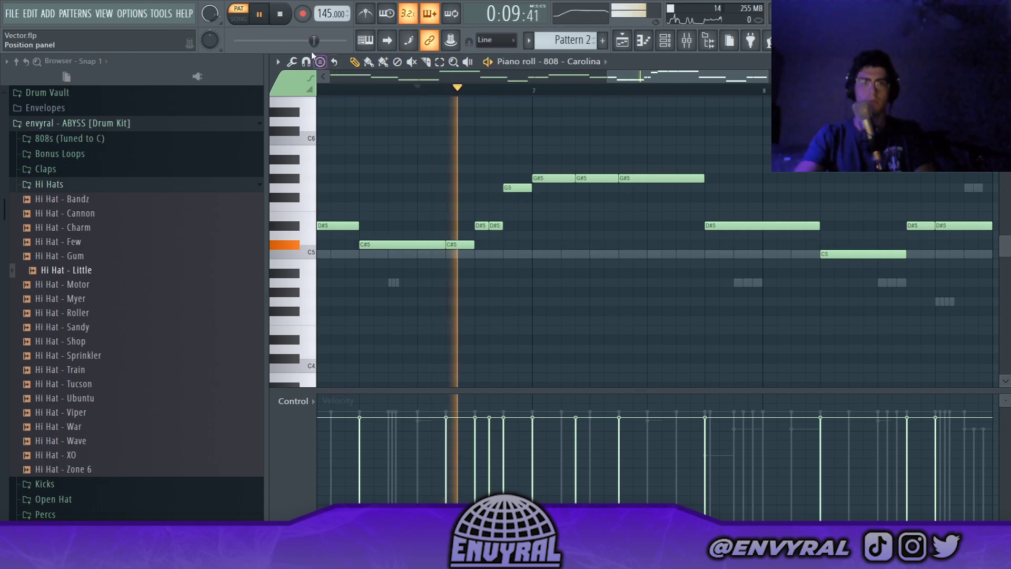
Switch to song playback and delete the stray note added at 6:09 above the 808 - Carolina line.
key("l")
left_click(419, 102)
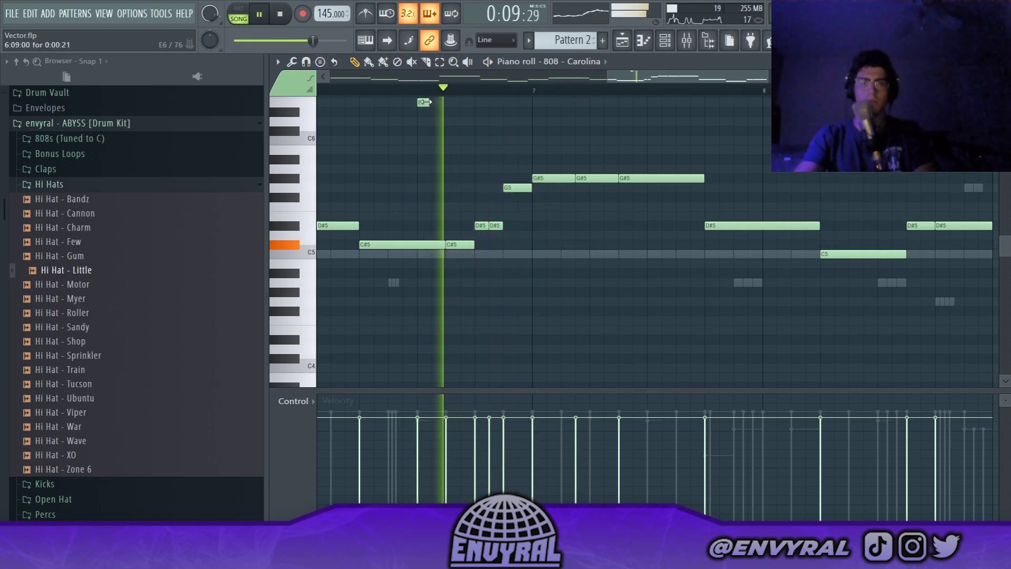
right_click(423, 102)
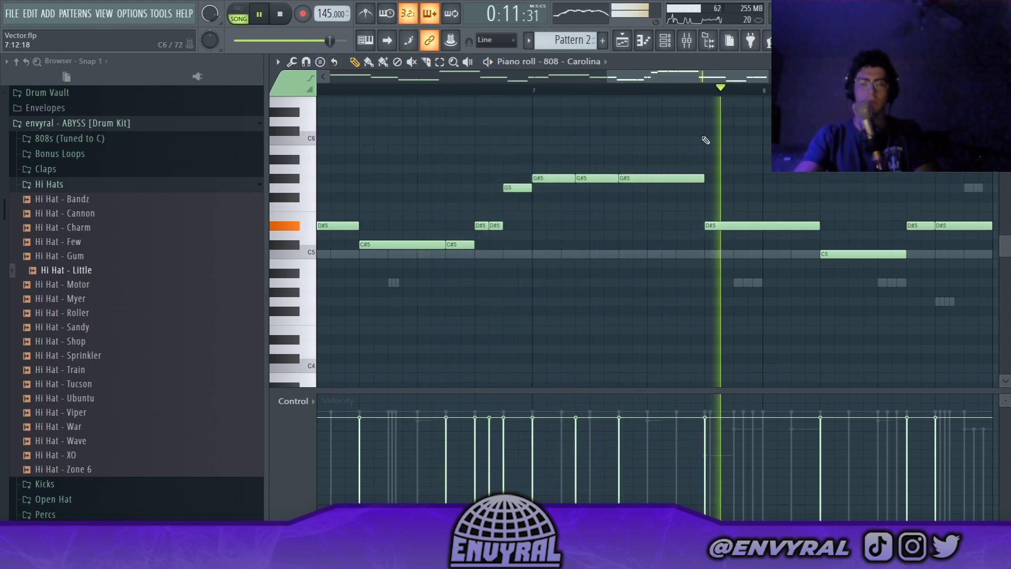
Open the Hi Hat - Little notes and raise the five-note E4 roll late in bar 2 by one semitone to F4.
key("F9")
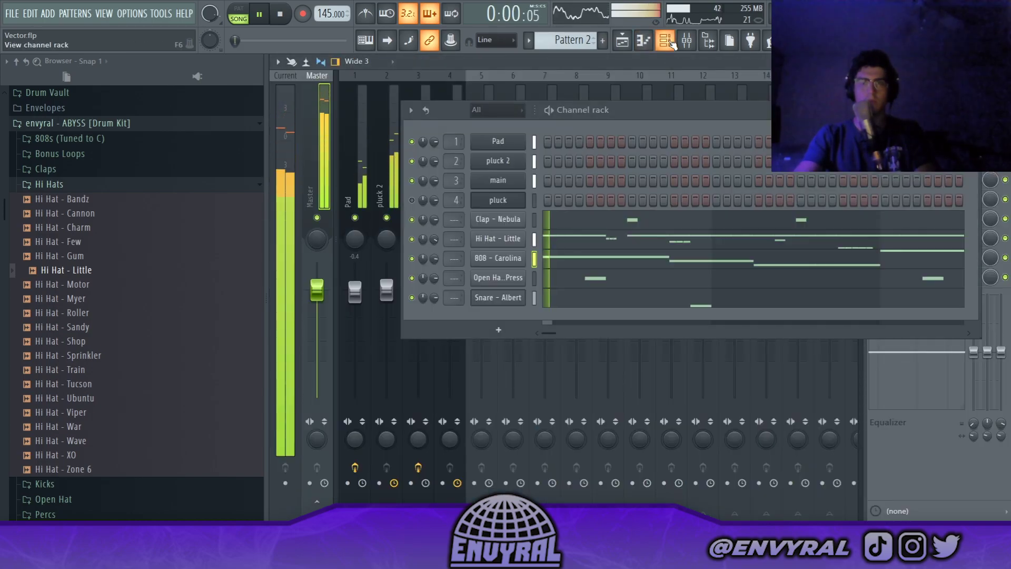
left_click(665, 245)
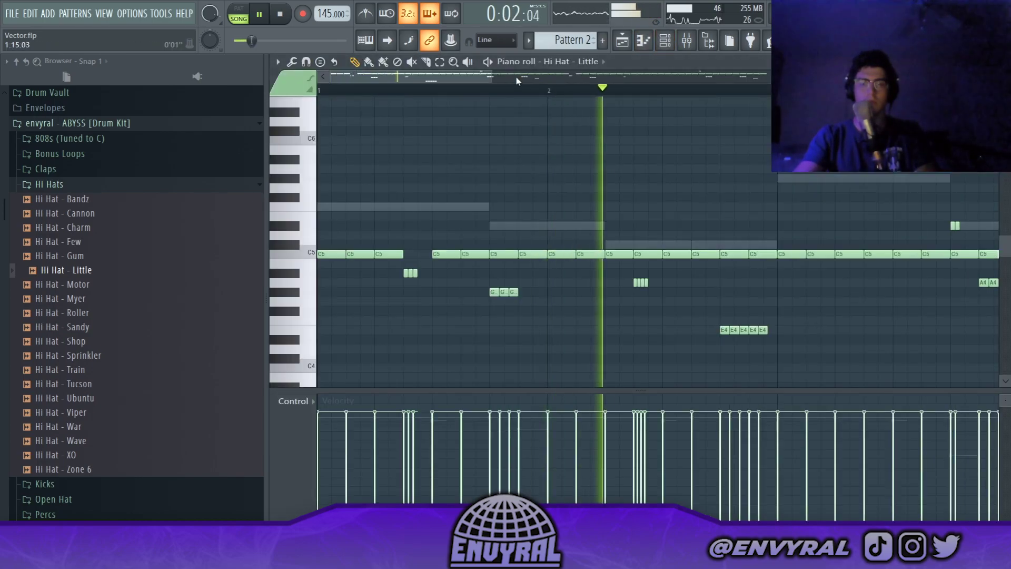
left_click_drag(491, 76, 553, 93)
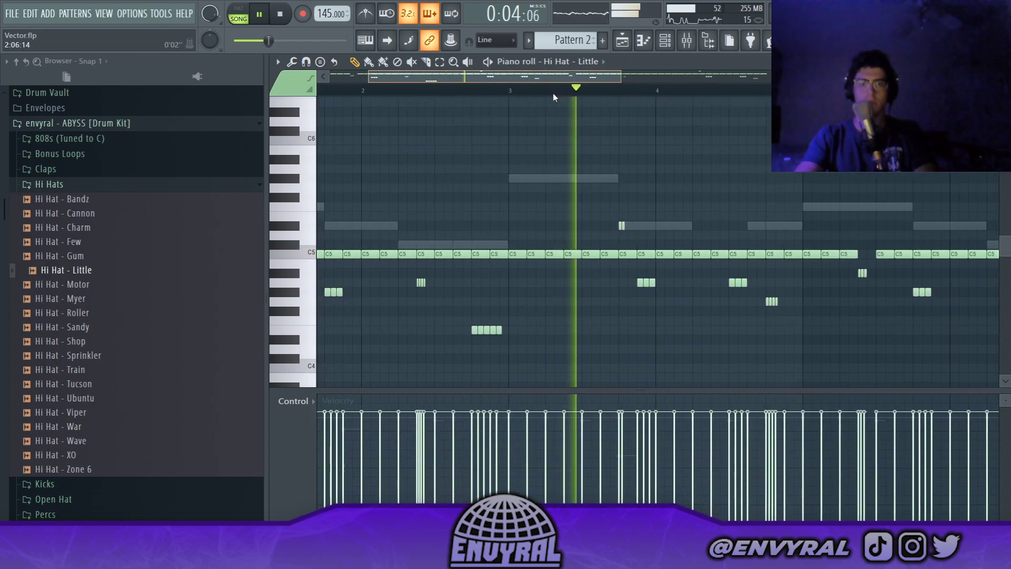
left_click_drag(531, 296, 467, 340)
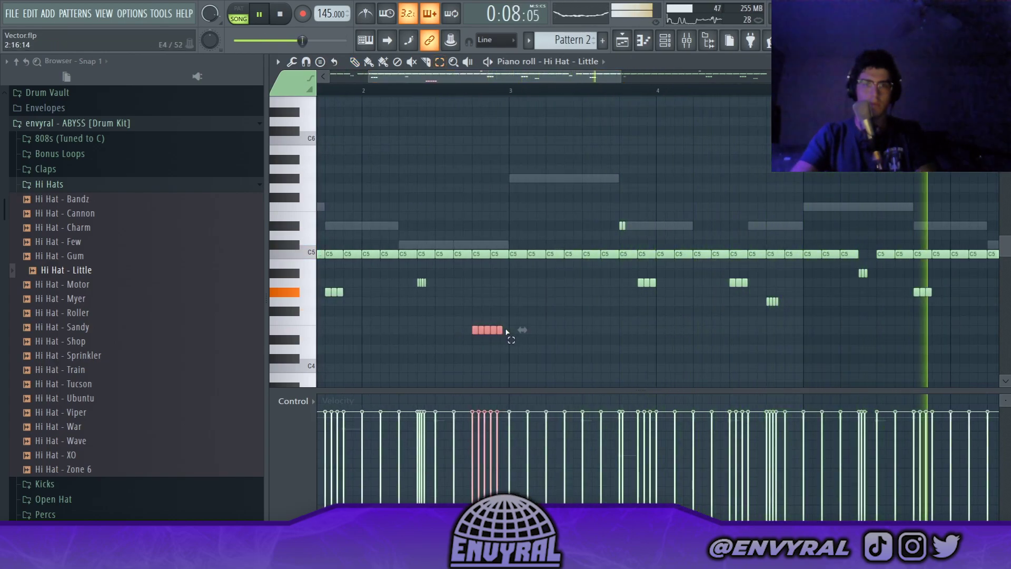
key("Up")
left_click(506, 331)
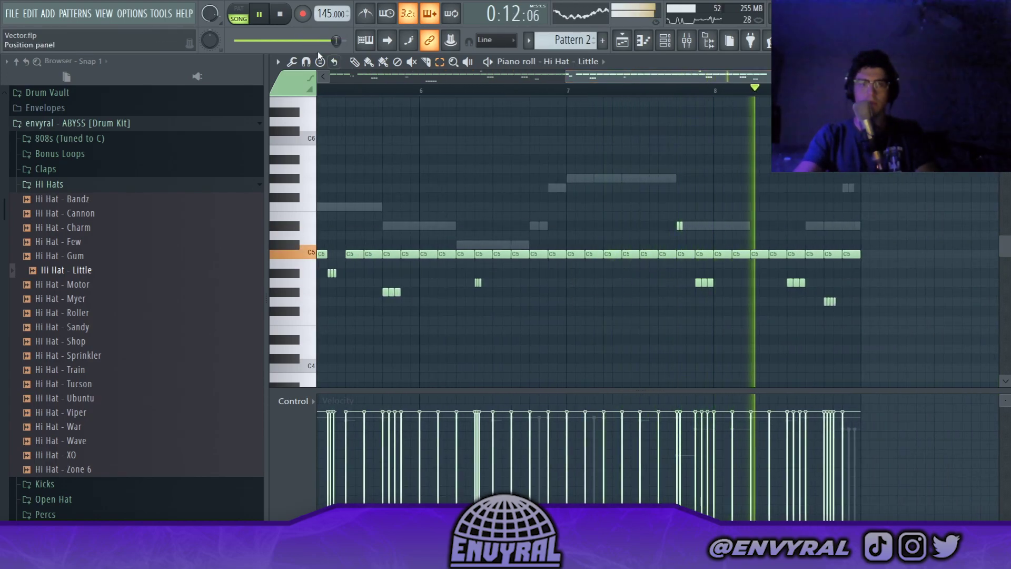
Delete the A4 hi-hat roll at the end of bar 7 and replay that passage from 7:10.
left_click(651, 92)
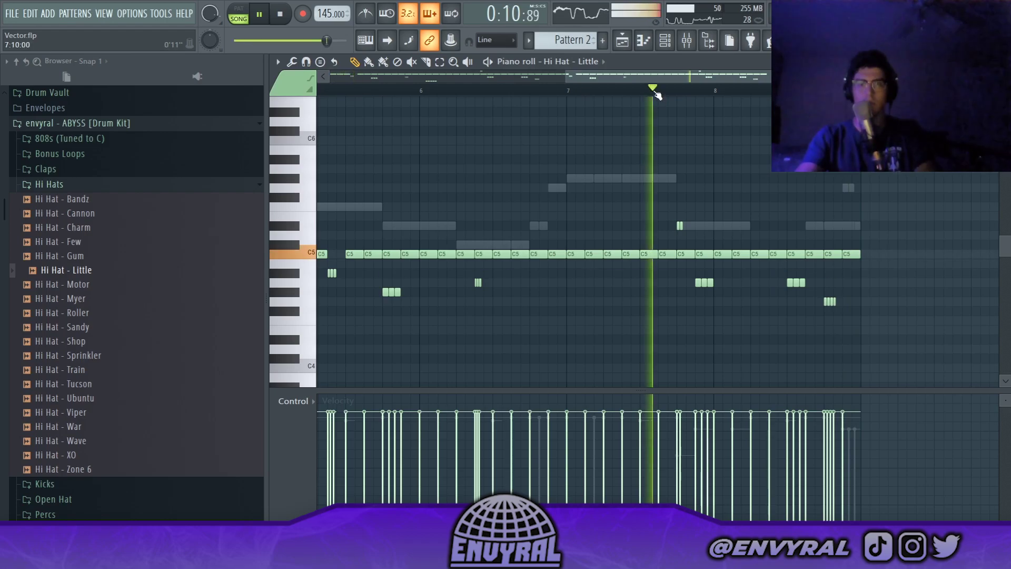
key("space")
right_click(711, 283)
key("space")
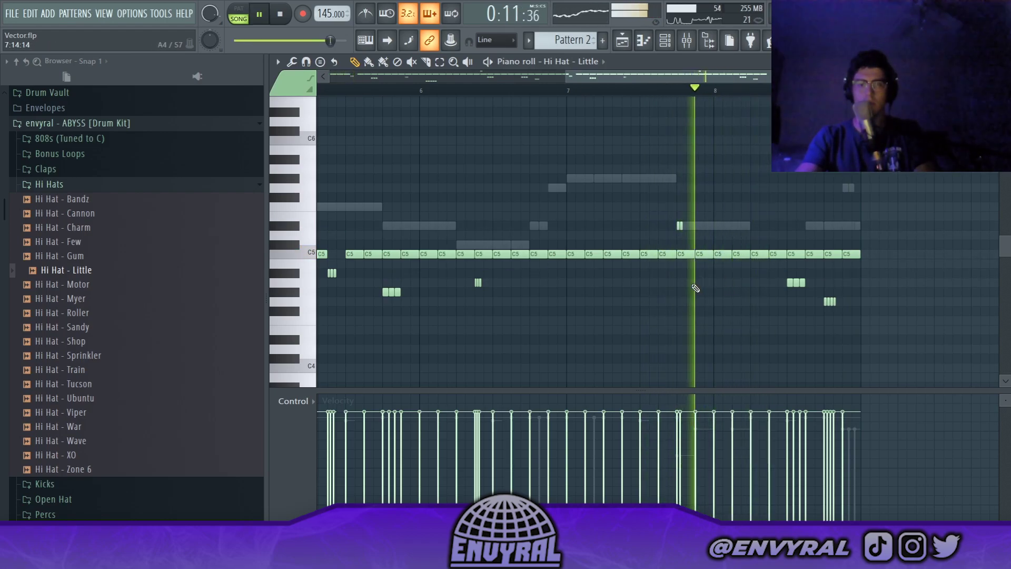
Add short hi-hat rolls on D#5 and G5 late in bar 6 and an A4 pair in bar 7 with 1/3 step snap, thinning the D#5 notes.
scroll(414, 103, "left", 2)
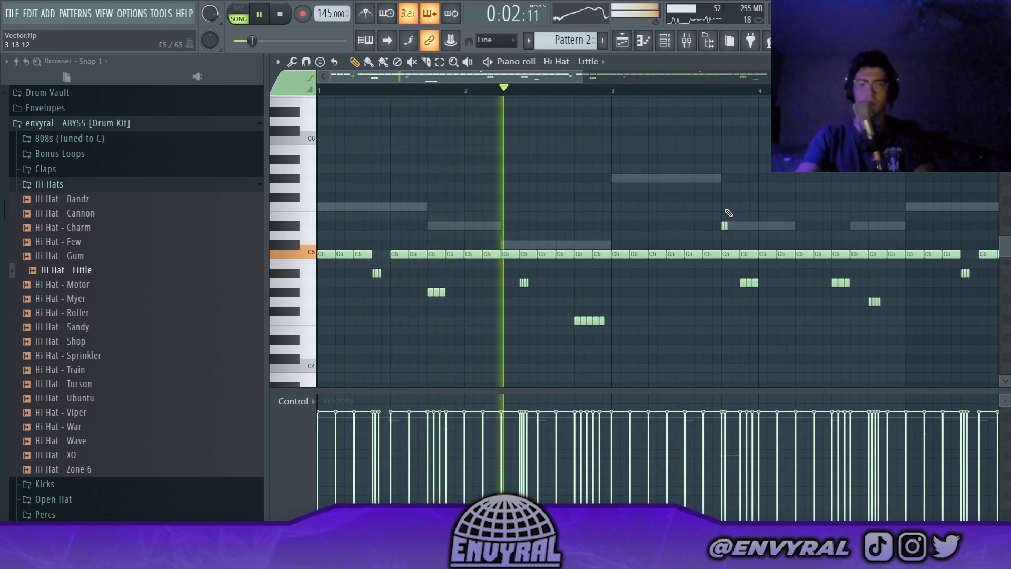
left_click_drag(540, 81, 707, 82)
right_click(577, 321)
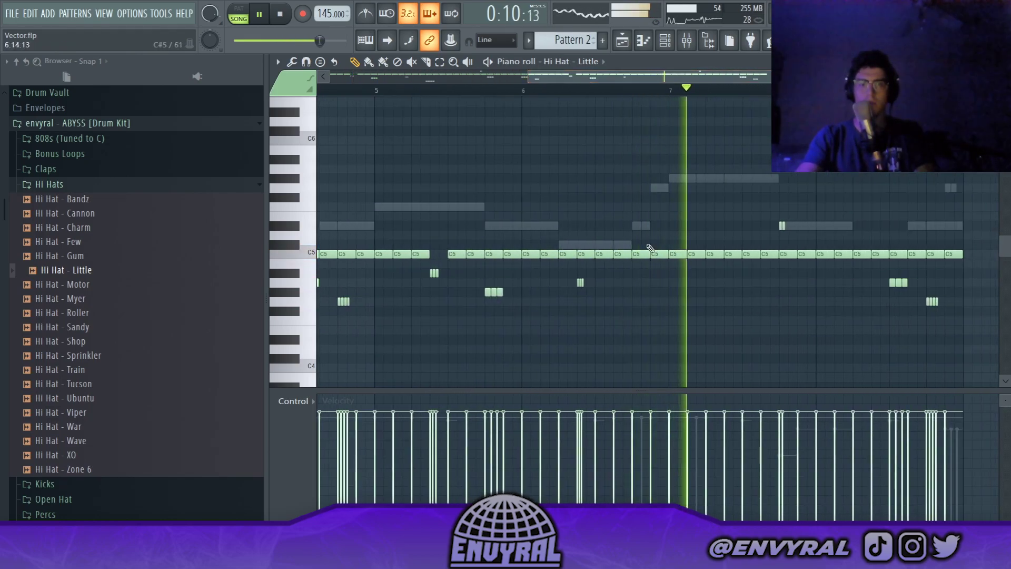
left_click(636, 225)
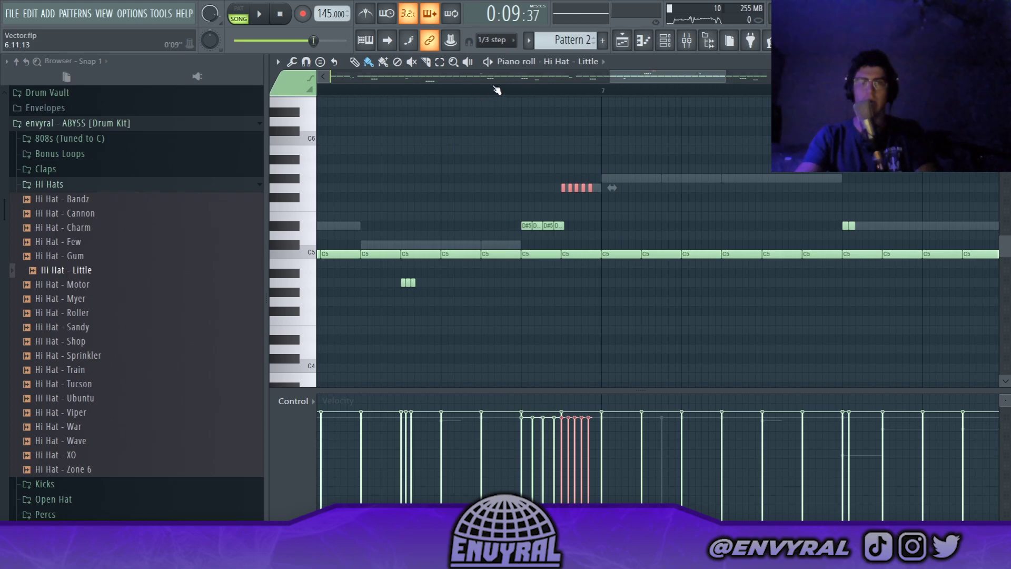
scroll(497, 90, "left", 1)
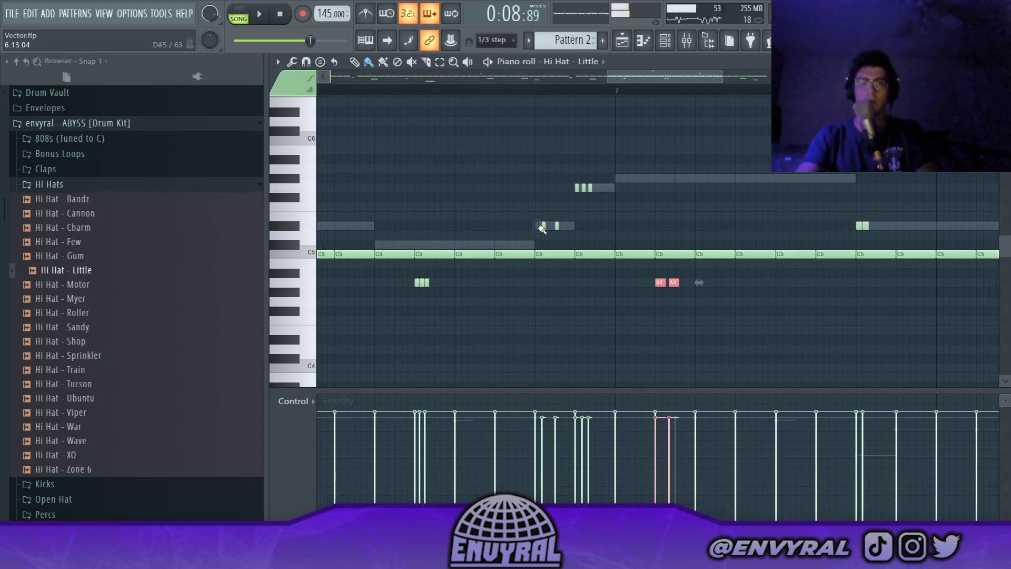
key("space")
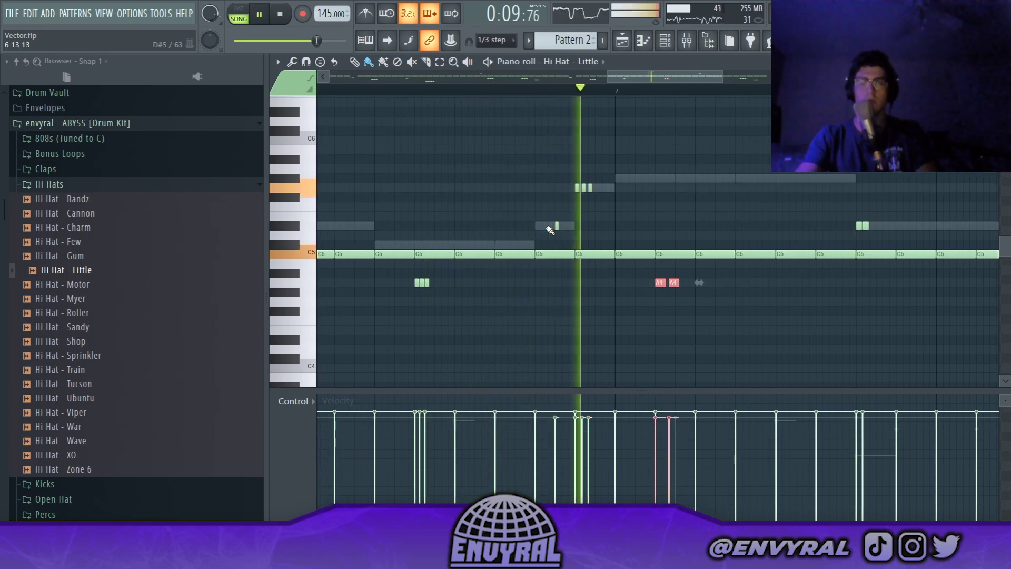
left_click_drag(722, 79, 724, 79)
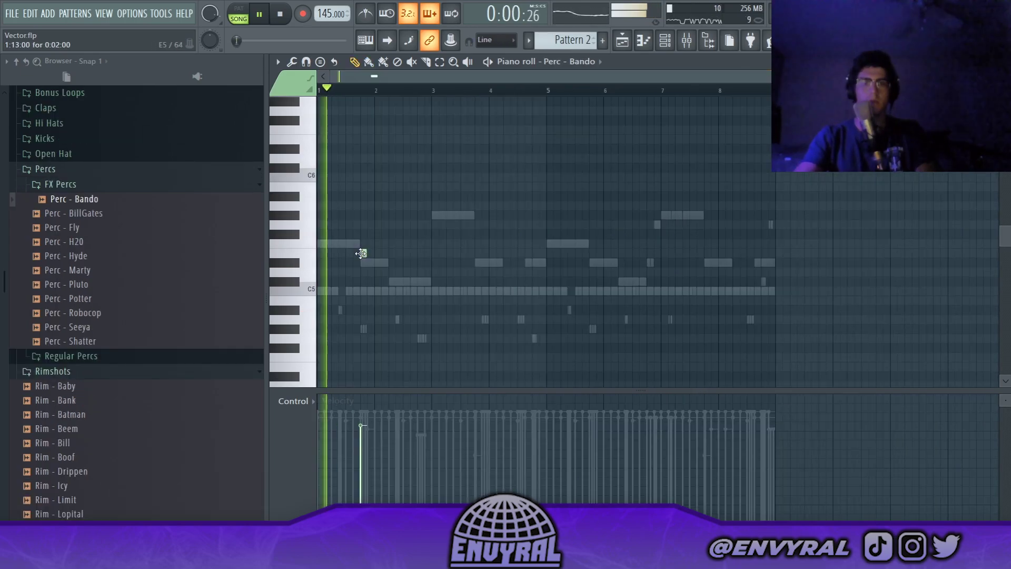
Place Perc - Bando notes on E5 at 2:15, D#5 at 3:15 and 4:03, and C5 at 5:15, removing the trial note in bar 1.
left_click_drag(360, 254, 370, 253)
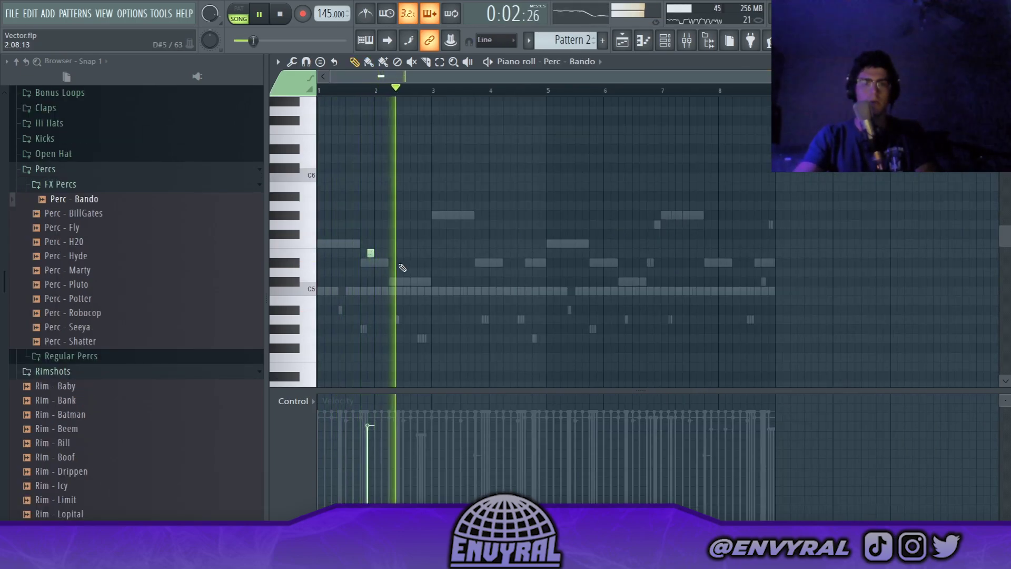
left_click(427, 252)
right_click(372, 253)
key("space")
key("space")
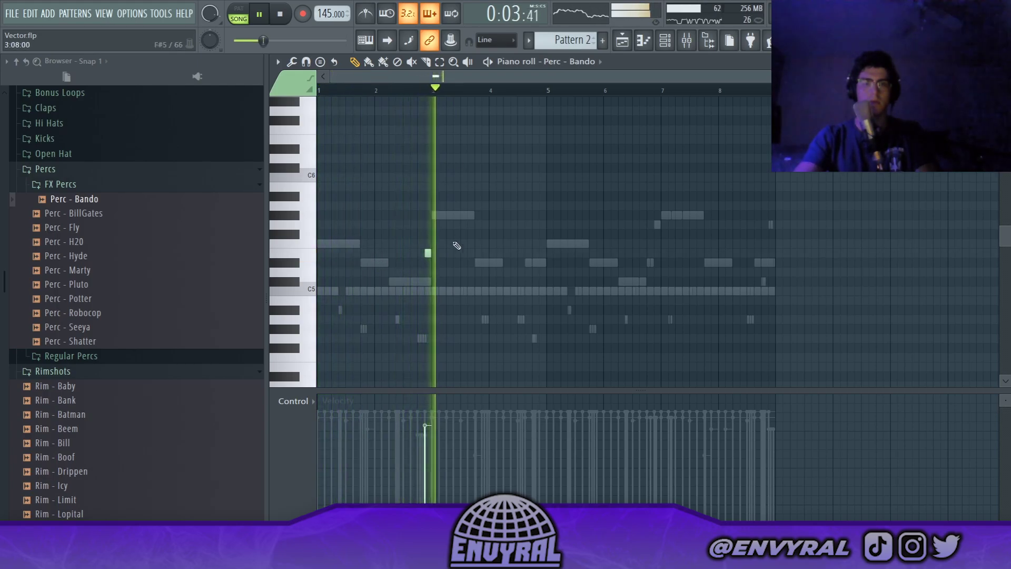
left_click(484, 253)
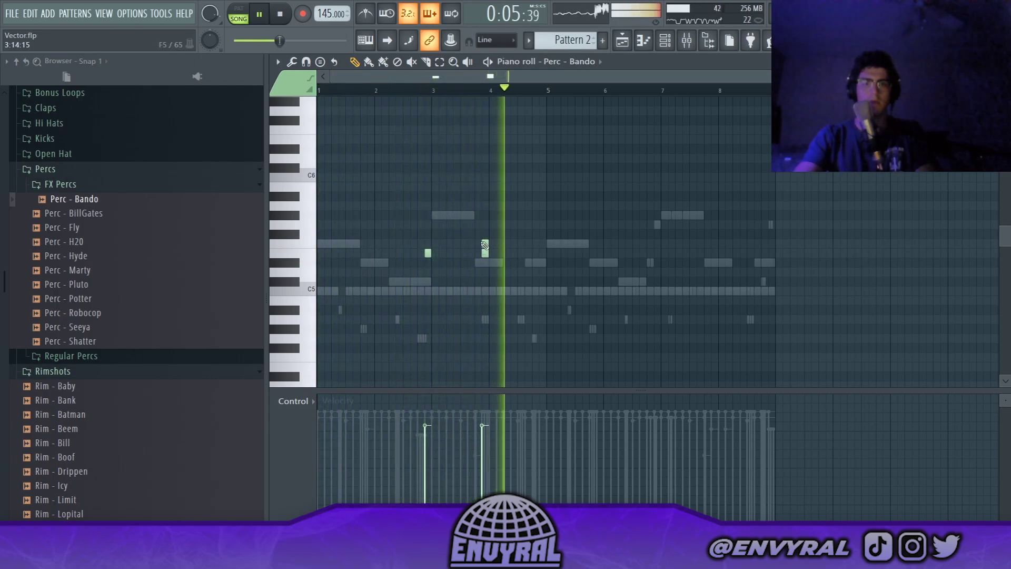
left_click(499, 252)
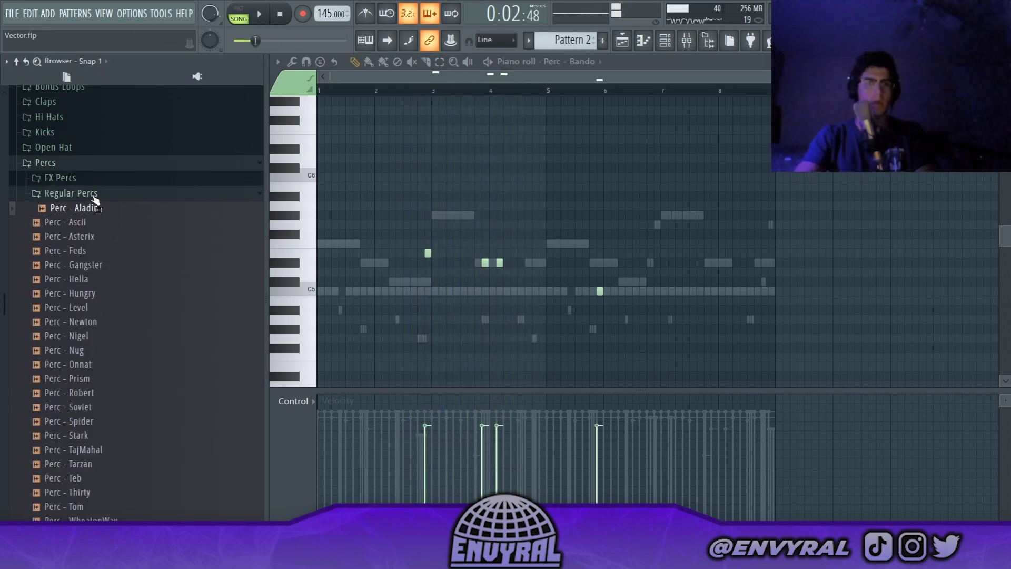
Browse the FX Percs samples and add Perc - Seeya as a new channel below Perc - Bando.
left_click(86, 192)
left_click(73, 178)
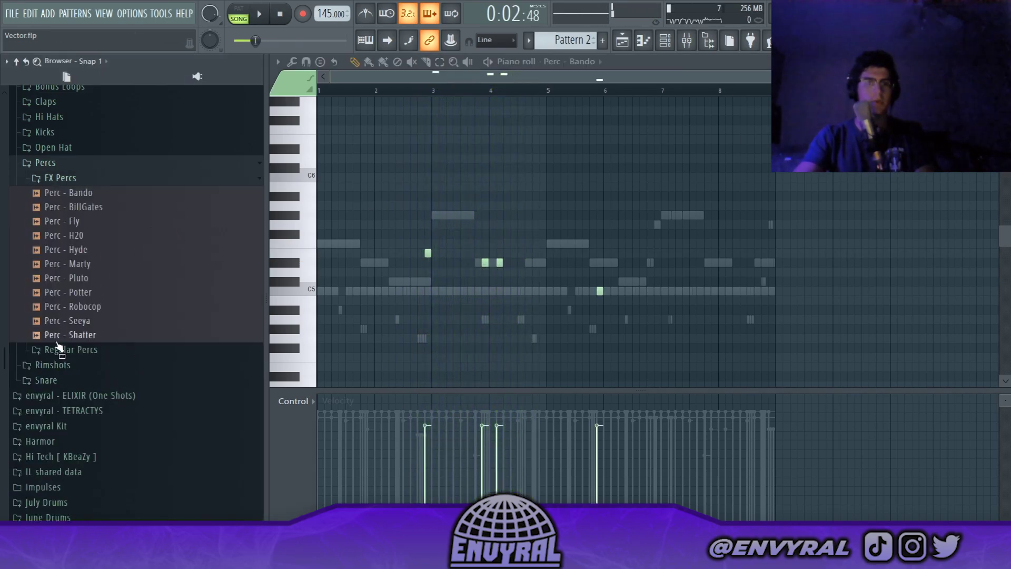
key("F6")
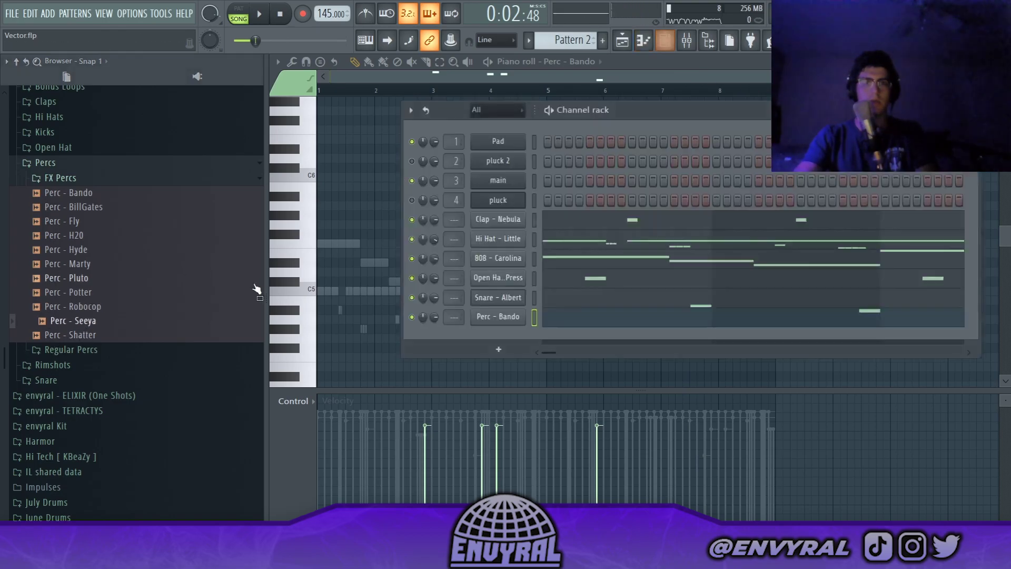
left_click_drag(492, 330, 502, 326)
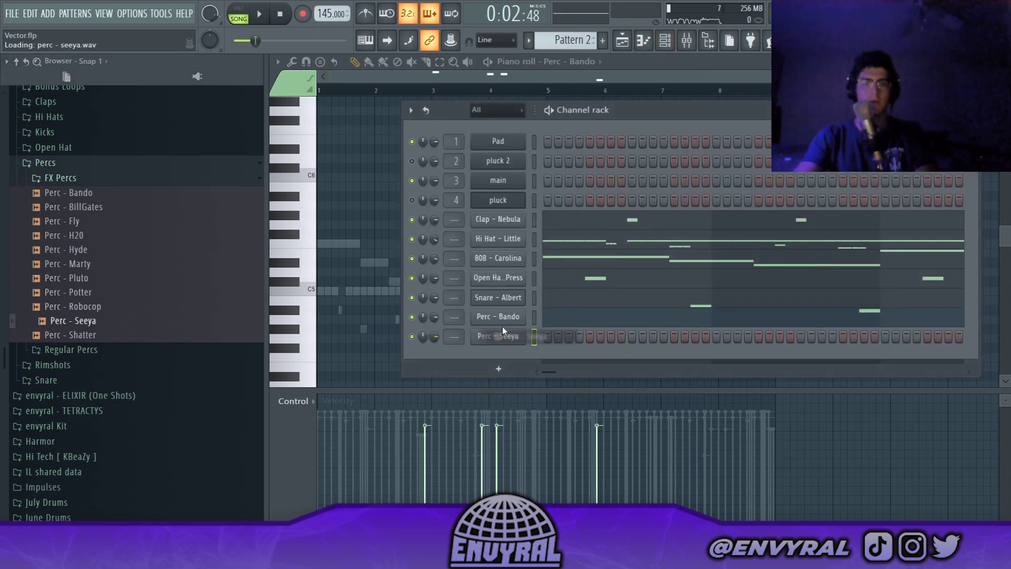
key("F6")
Place a C5 Perc - Seeya note at 4:15 and remove the trial notes at the ends of bars 6 and 8.
key("space")
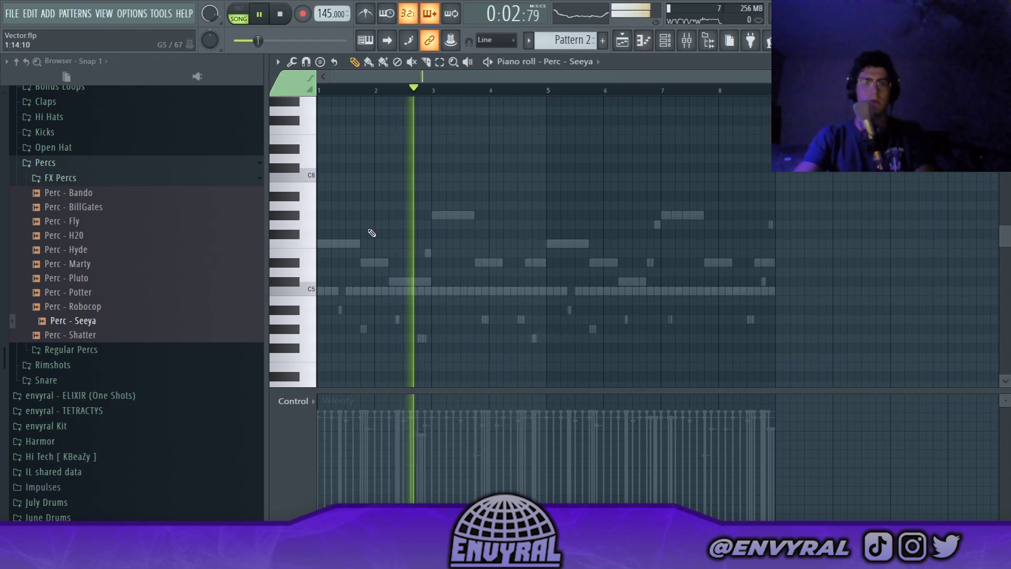
left_click(323, 90)
scroll(108, 194, "up", 3)
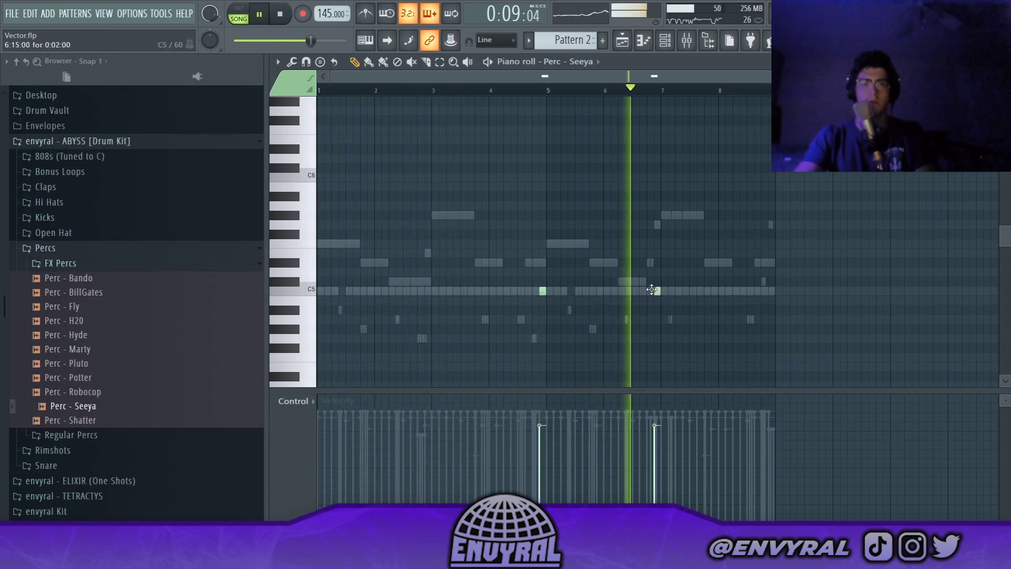
left_click(771, 291)
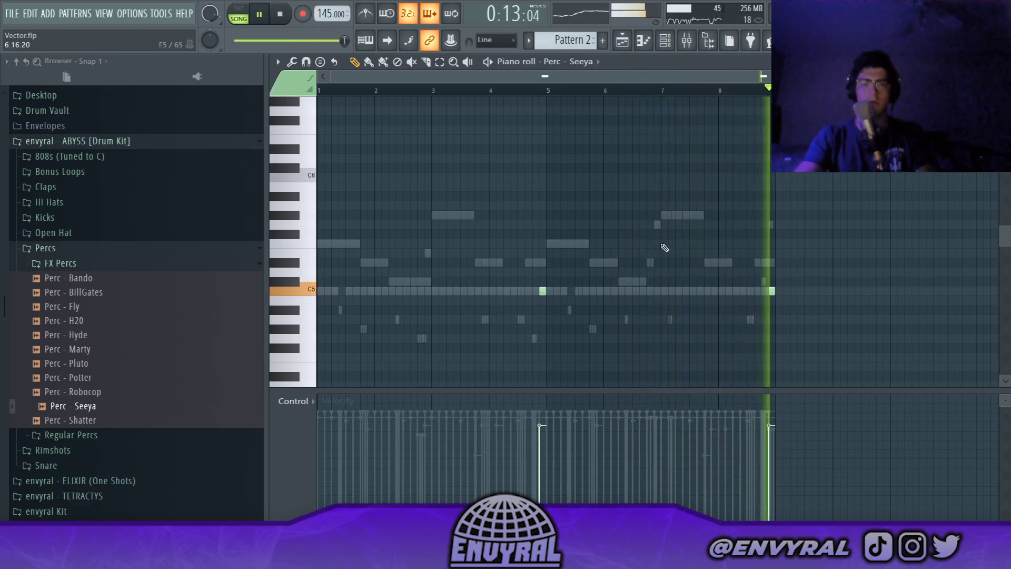
key("space")
key("space")
right_click(774, 293)
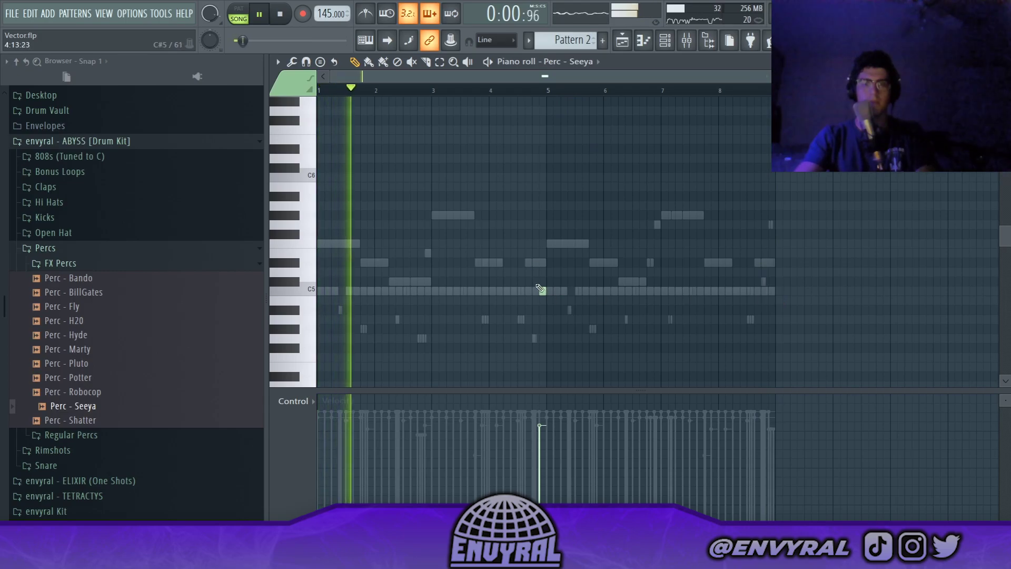
key("space")
Go to the playlist and split Pattern 2 by channel into separate drum and 808 patterns.
left_click(582, 62)
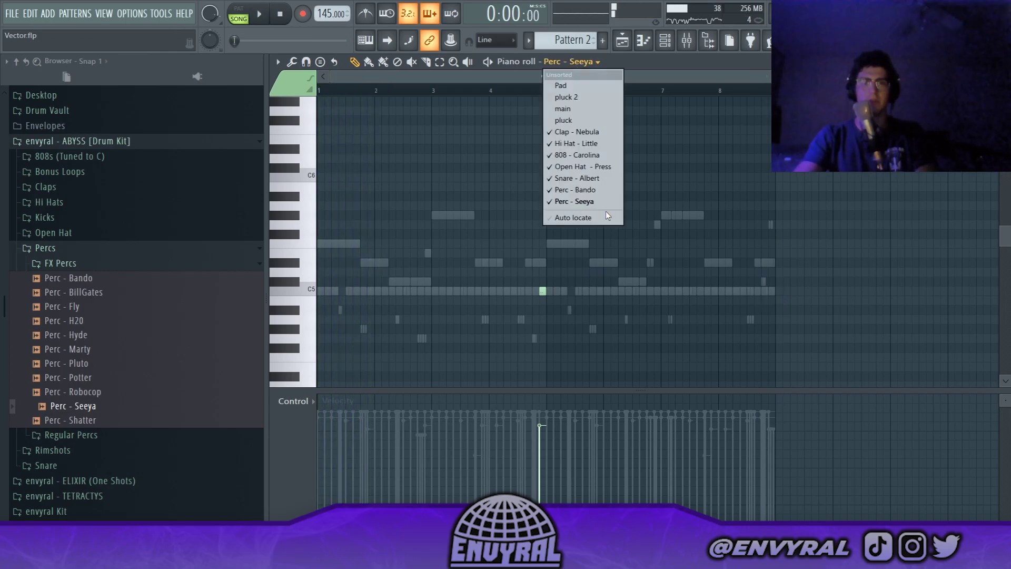
left_click(575, 155)
left_click(621, 42)
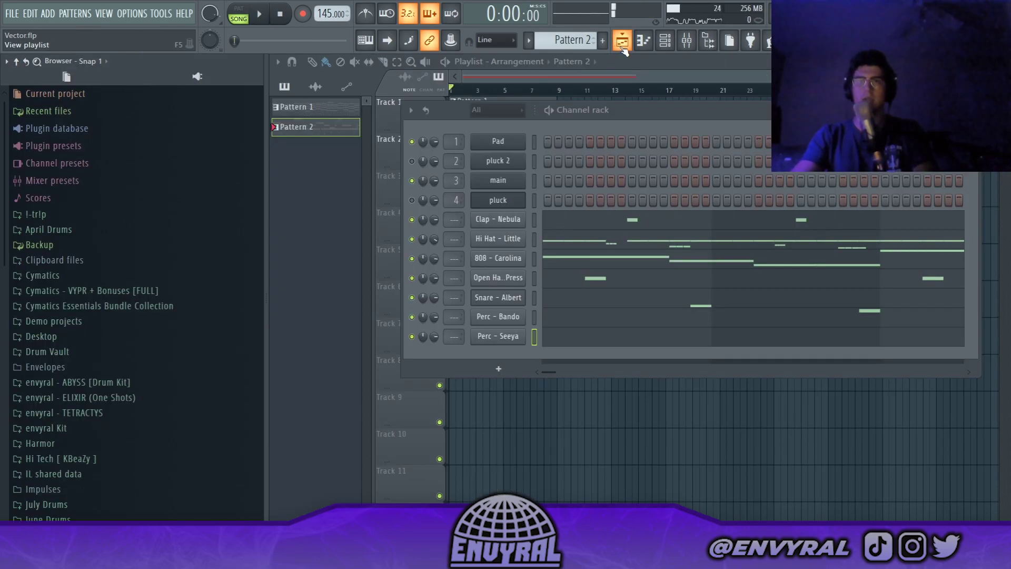
left_click(622, 43)
right_click(309, 134)
left_click(318, 333)
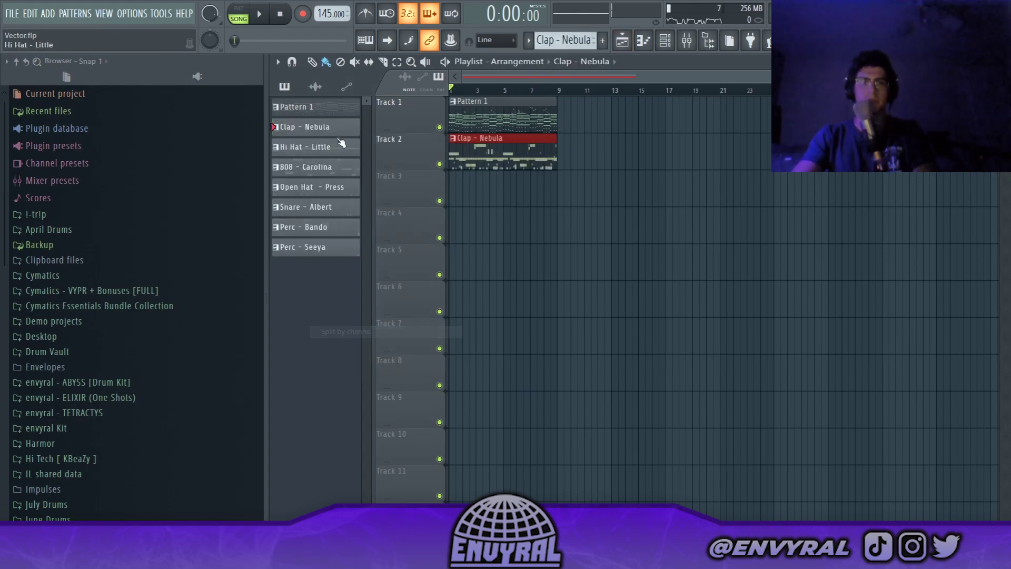
Split Pattern 1 by channel into separate melody patterns and delete the selected clips on Tracks 1 and 2.
right_click(326, 109)
left_click(358, 310)
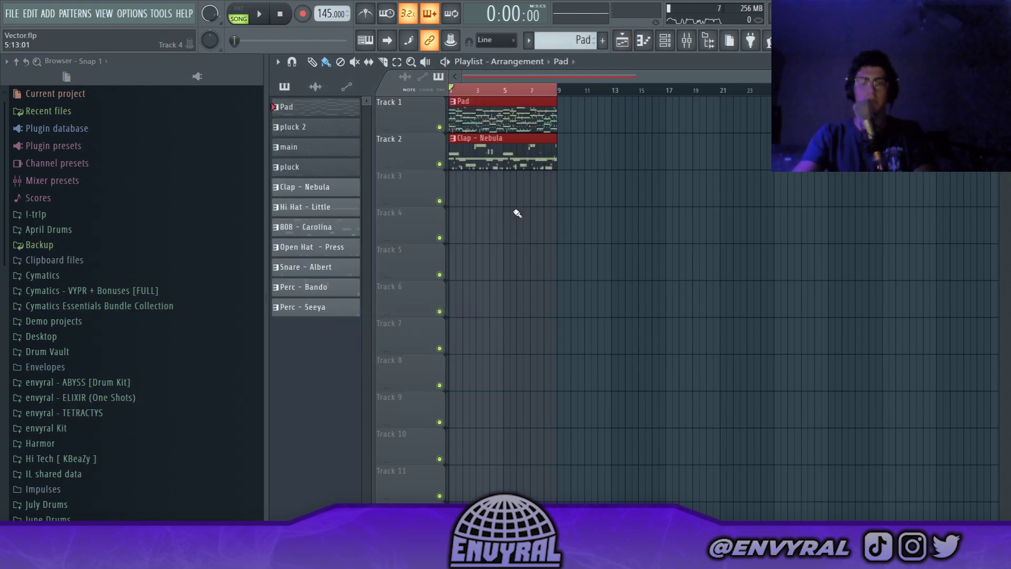
key("Delete")
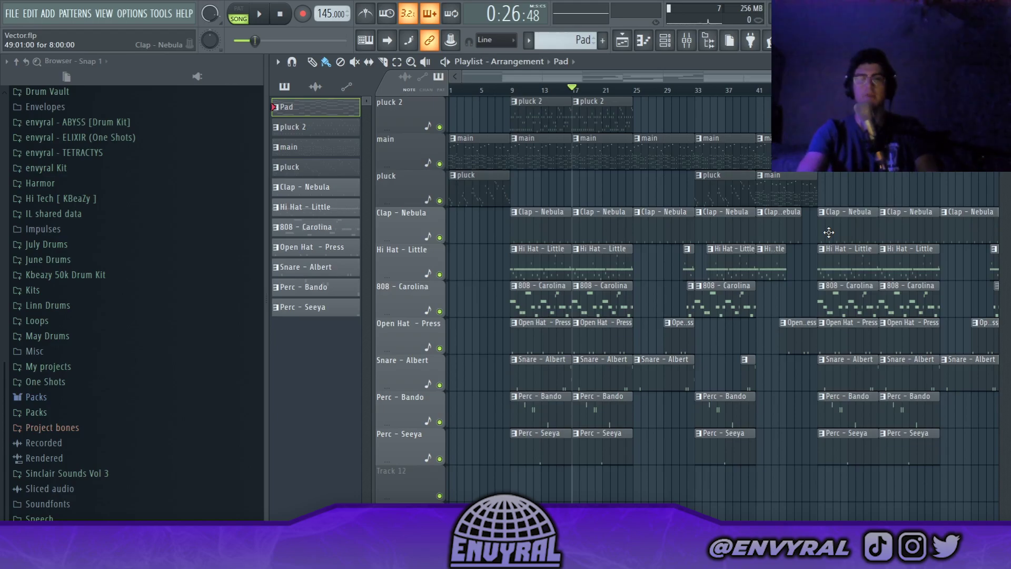
Play the full song arrangement from the start and look over all its clips.
left_click(259, 16)
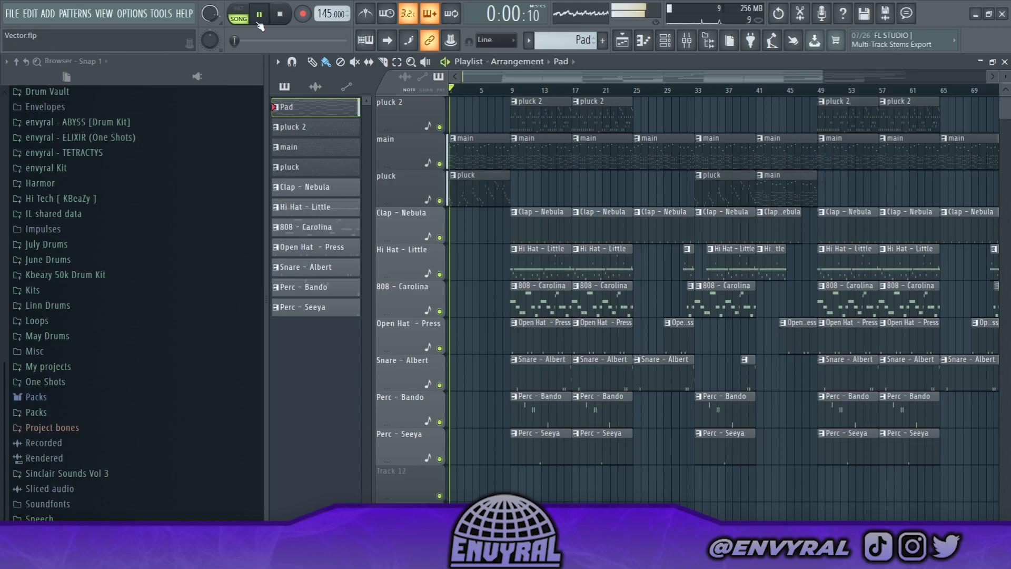
left_click_drag(822, 75, 964, 74)
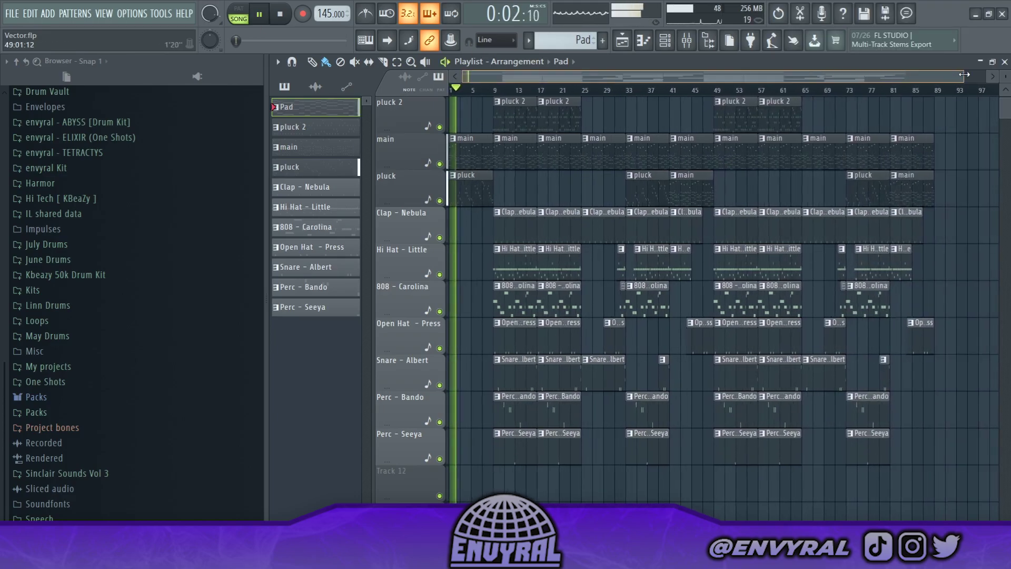